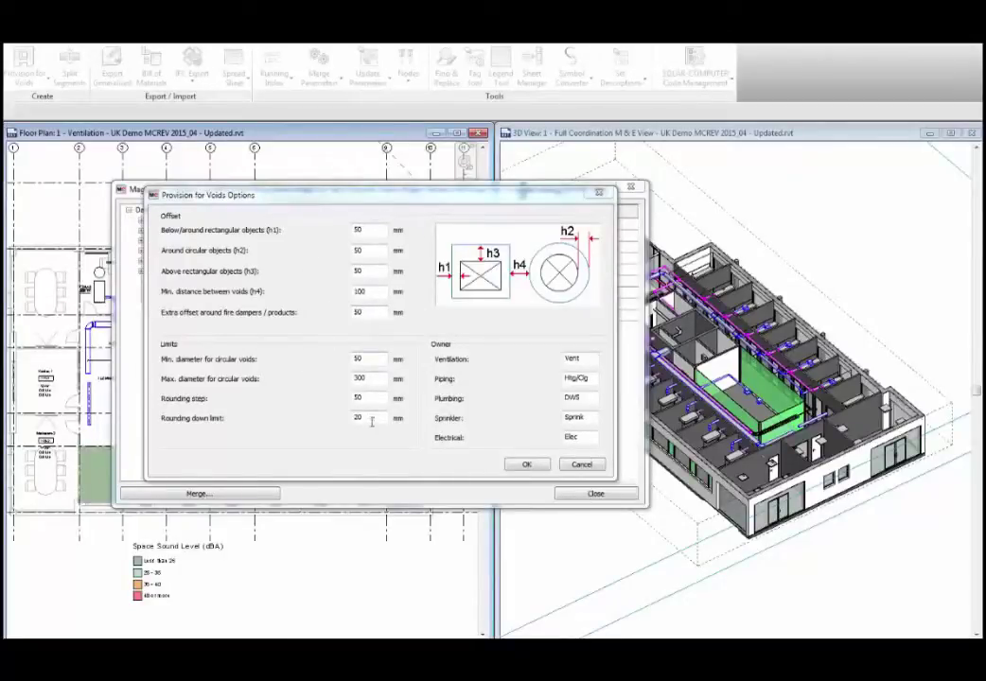
Step: Accept the void offset and limit options, close the dataset, and generate provisions for voids for the current view
click(525, 464)
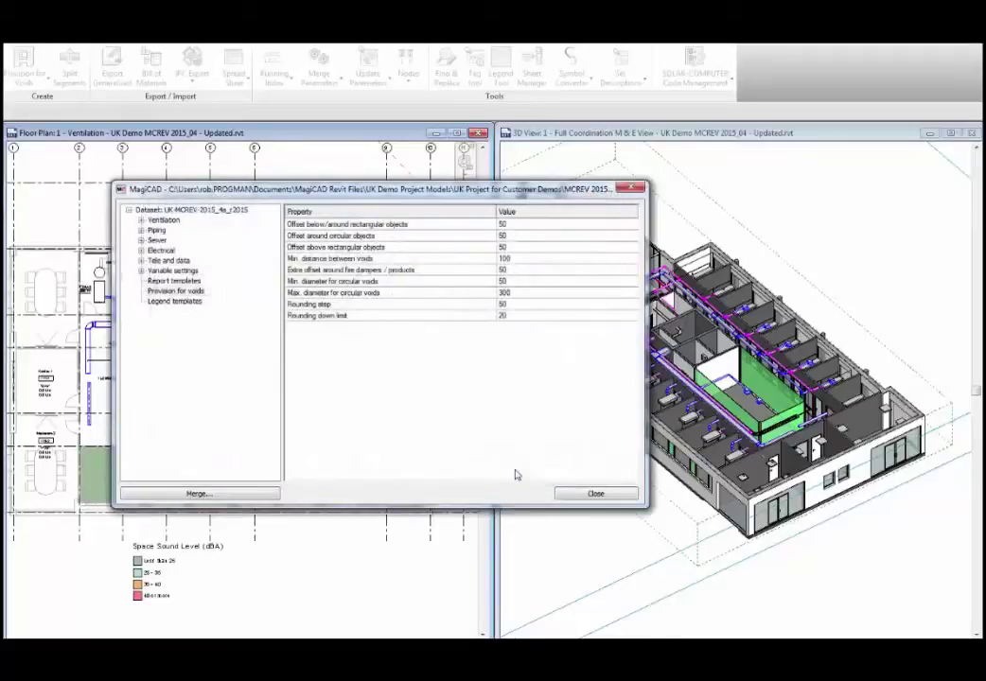
click(592, 494)
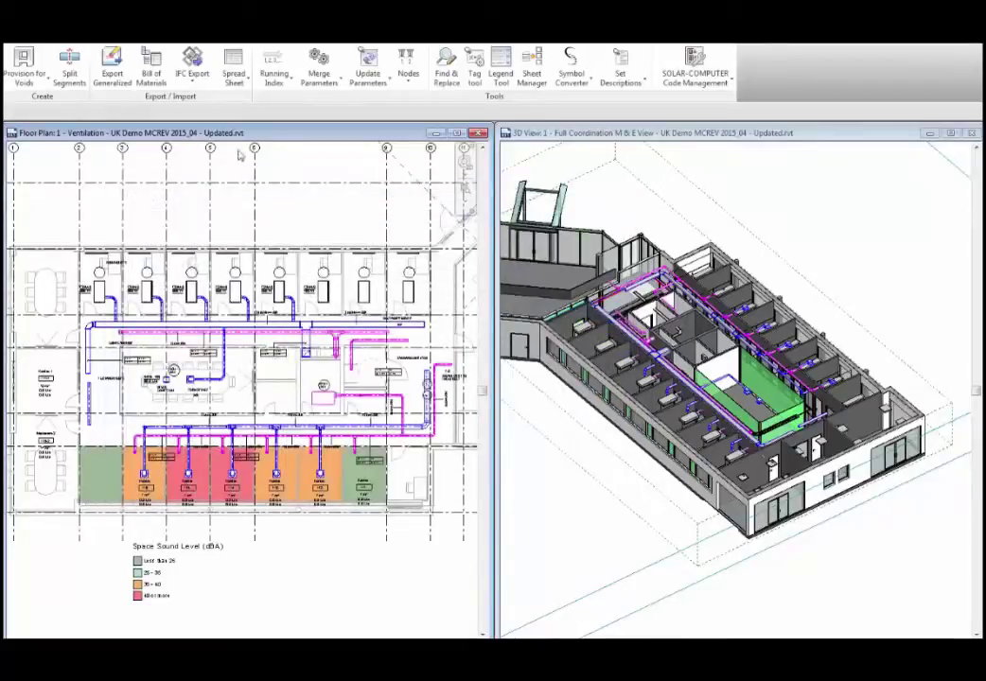
click(24, 77)
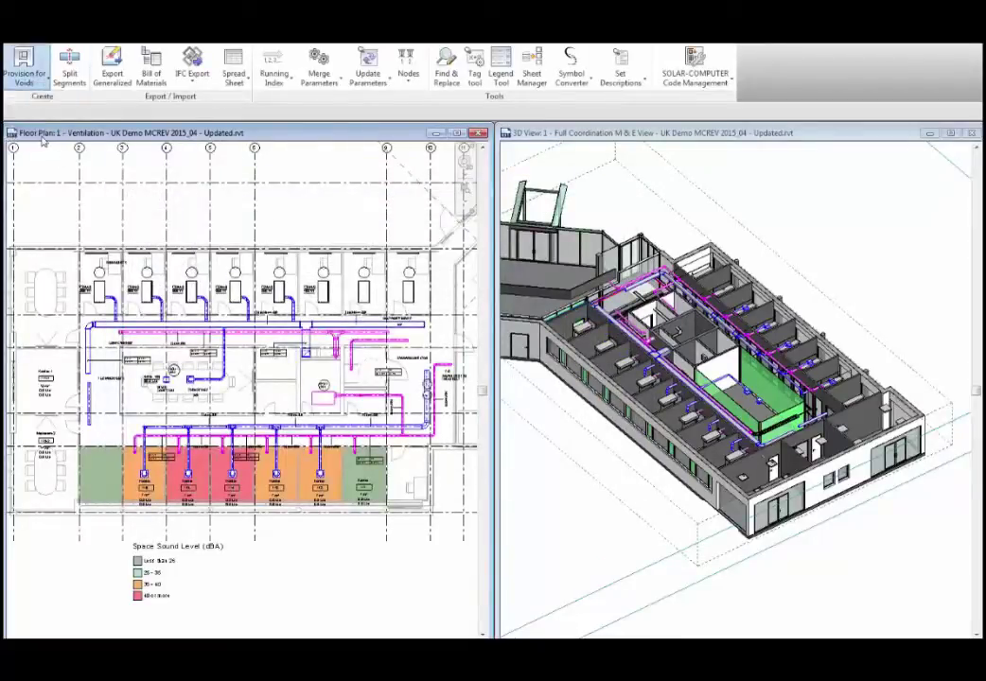
click(31, 127)
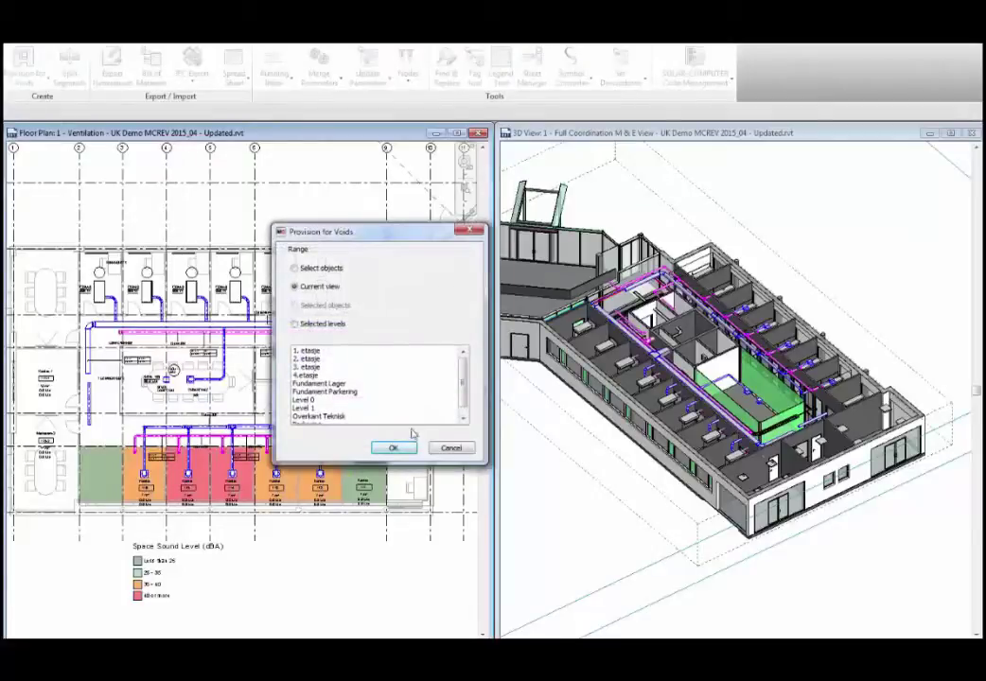
click(392, 450)
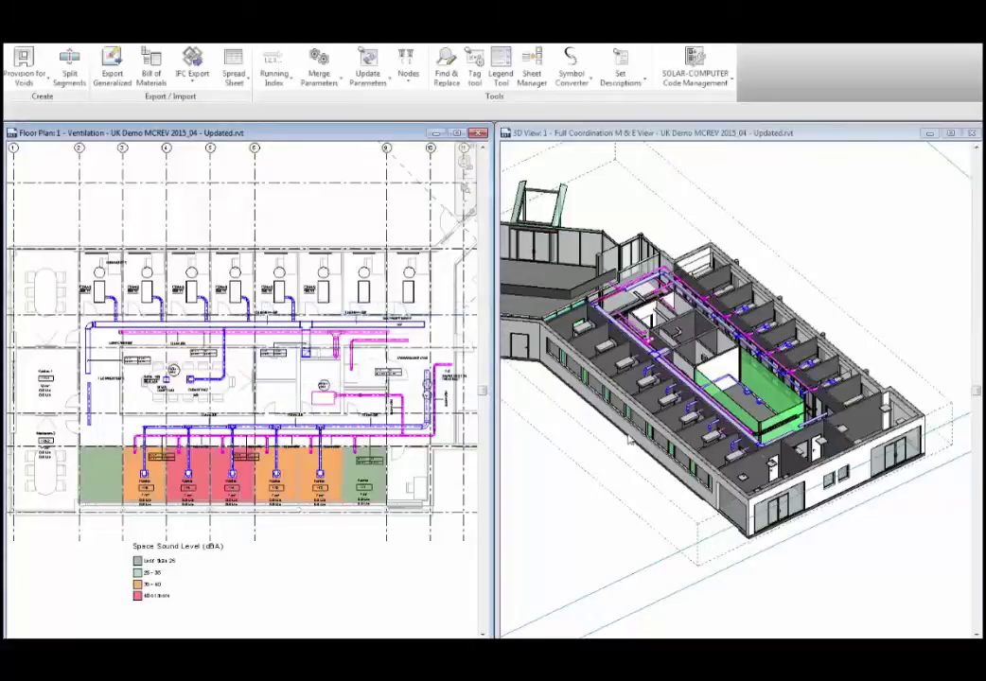
Step: Select the void provision around a duct's wall penetration in the 3D view and inspect it up close
click(710, 416)
scroll(710, 416, up, 1)
scroll(730, 431, up, 10)
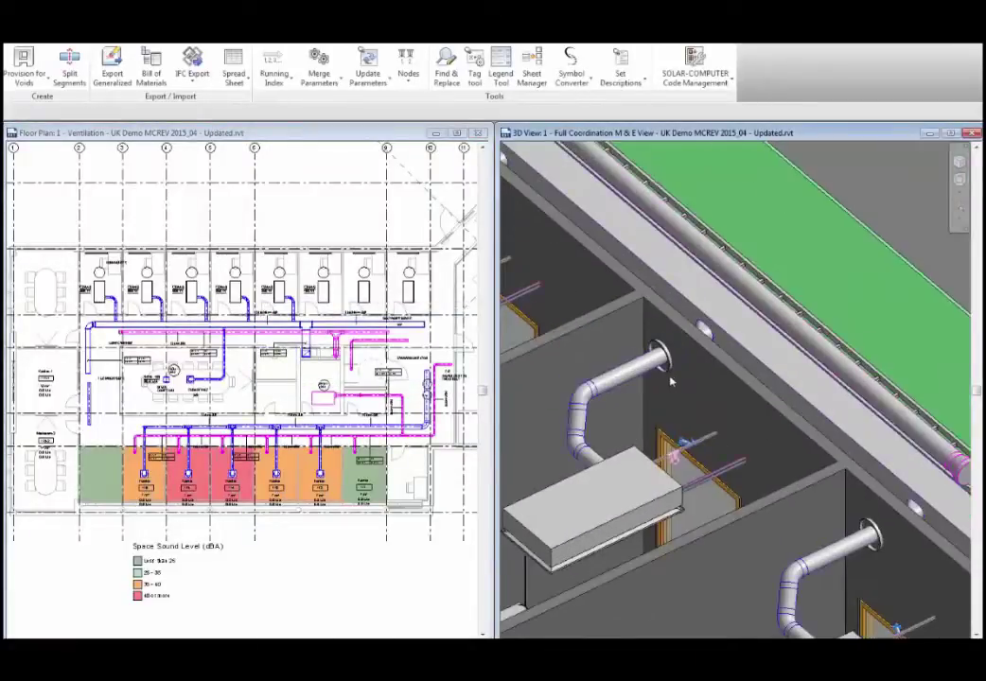
click(667, 362)
scroll(672, 345, up, 3)
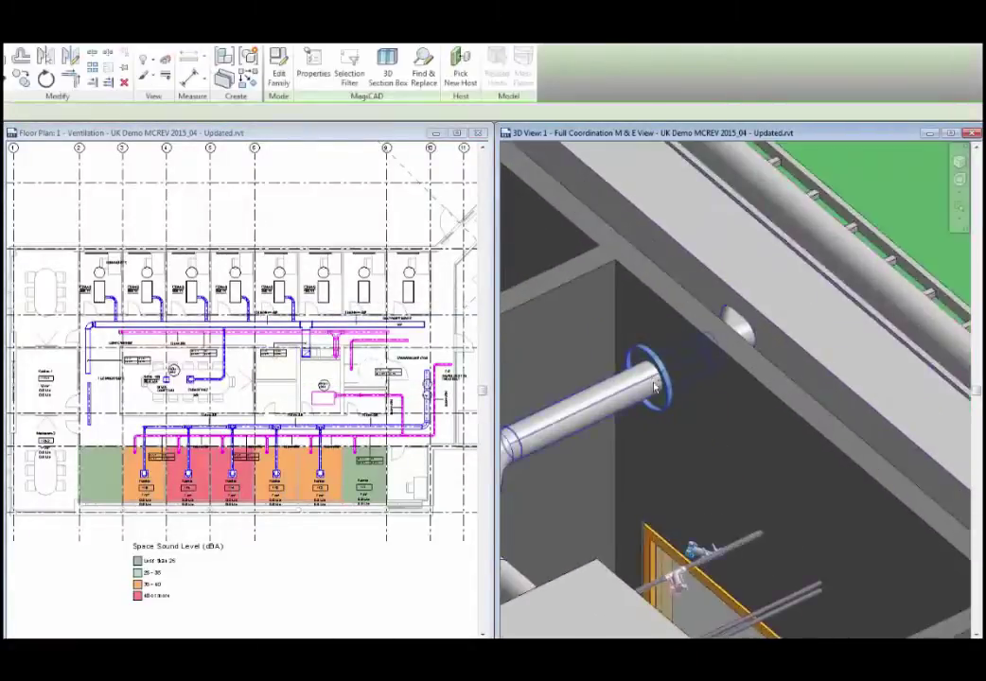
shift+middle_drag(655, 389, 620, 388)
shift+middle_drag(690, 401, 622, 400)
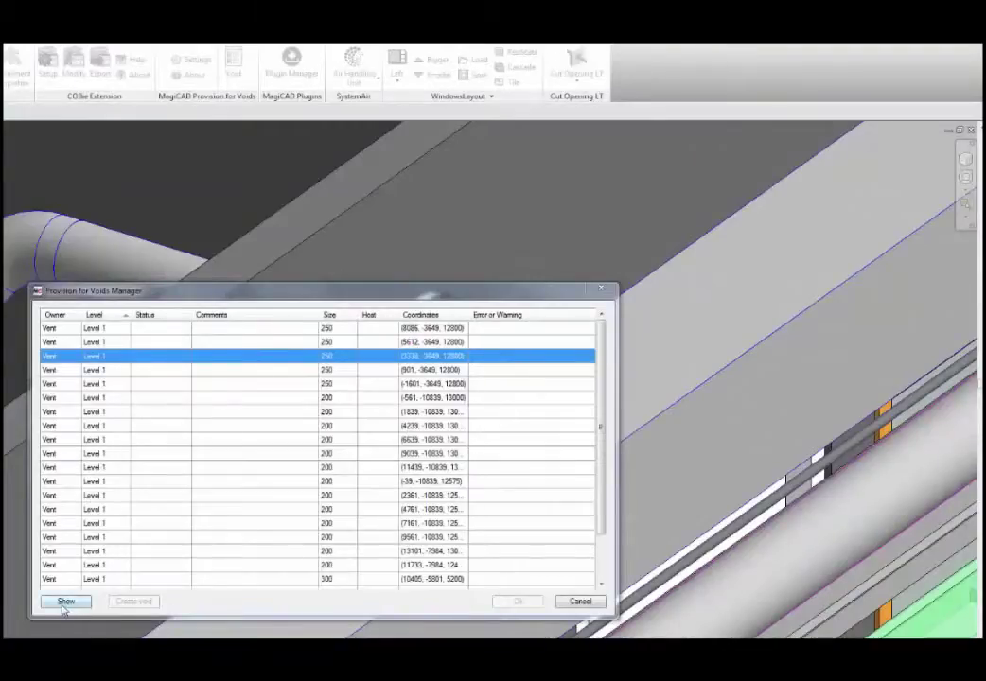
Step: Show the void at (3338, -3649, 12800) in the model, set its status to Accepted and comment it "OK"
click(64, 603)
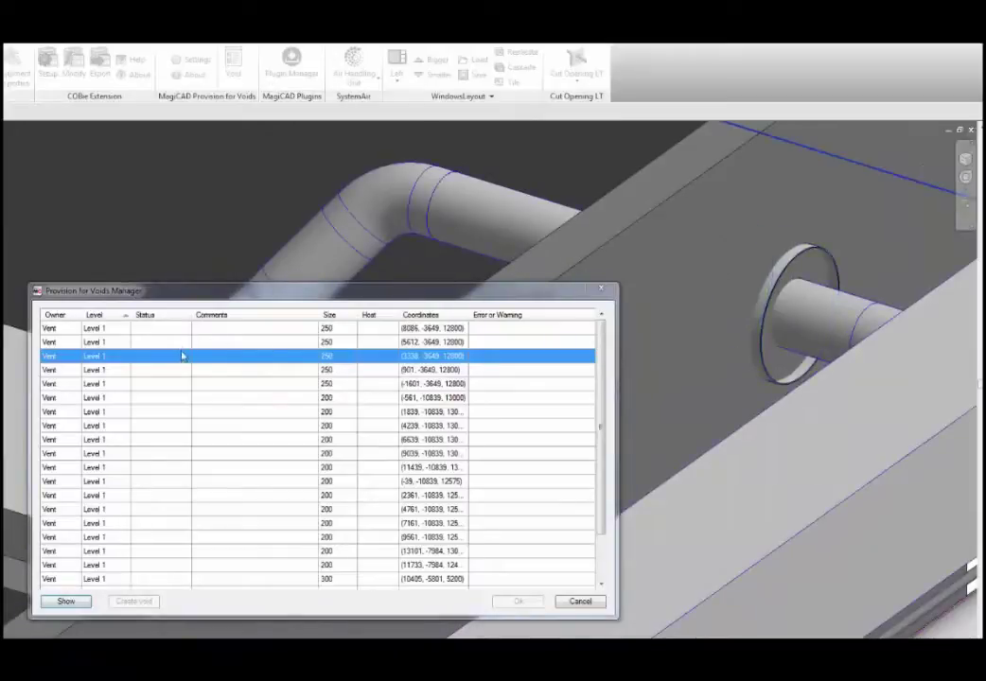
click(184, 356)
click(186, 356)
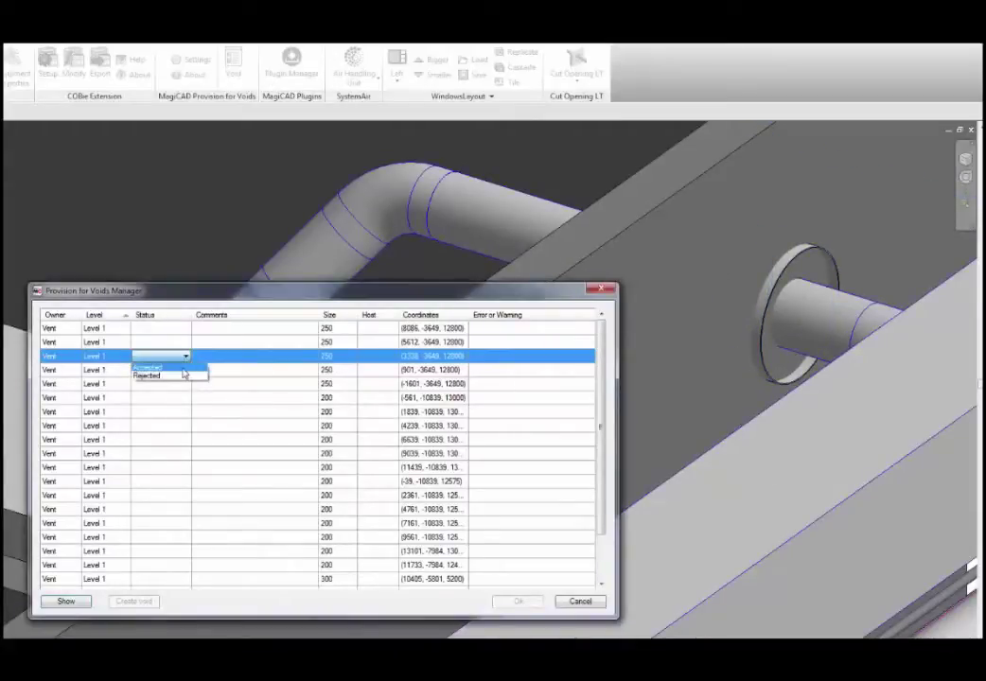
click(190, 366)
click(208, 357)
text(OK)
key(Return)
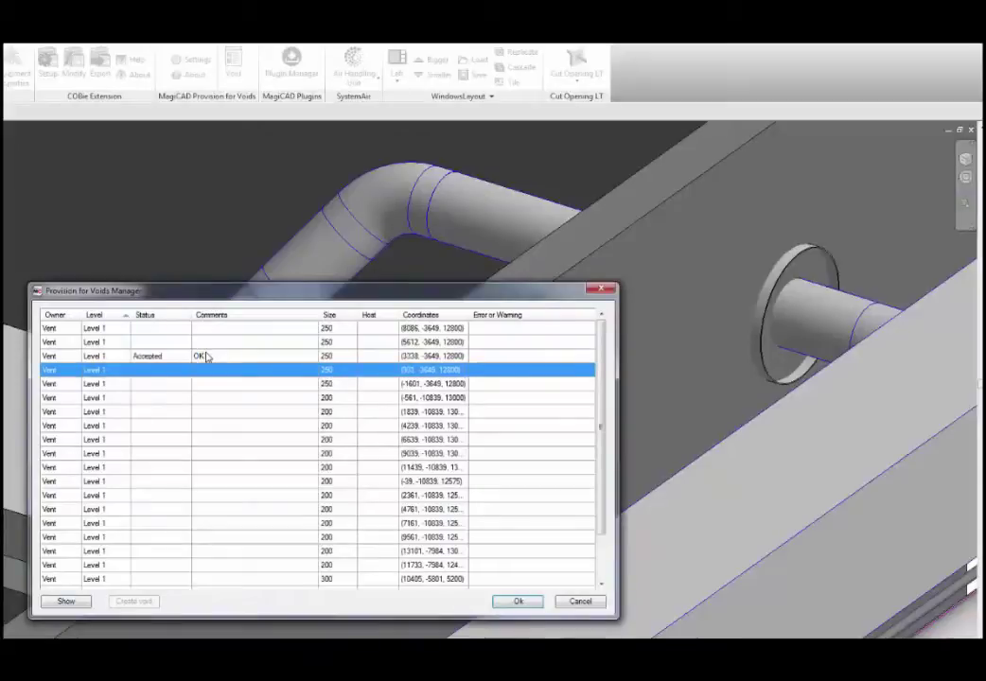
Step: Show the void at (901, -3649, 12800), set its status to Rejected with the comment "too large", and save the statuses
click(65, 602)
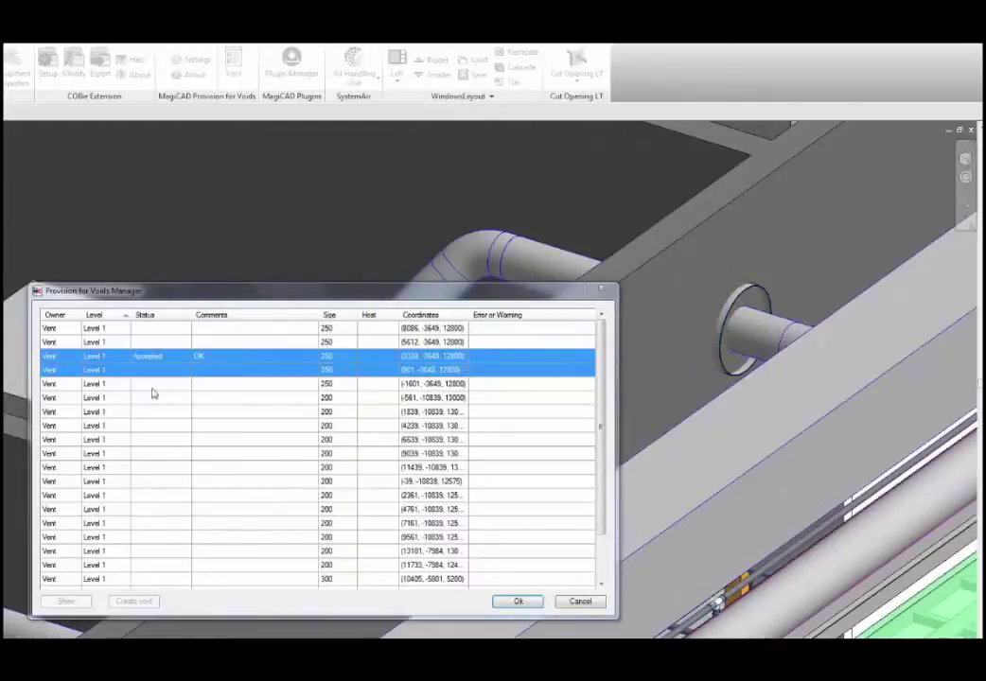
click(184, 371)
click(185, 371)
click(185, 371)
click(185, 371)
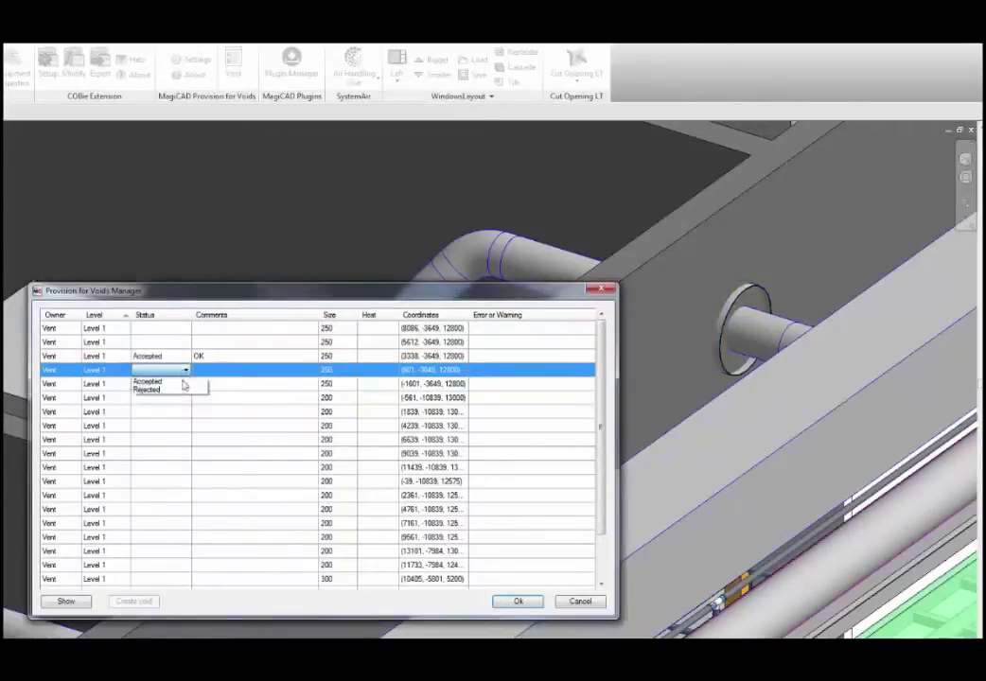
click(191, 389)
click(198, 371)
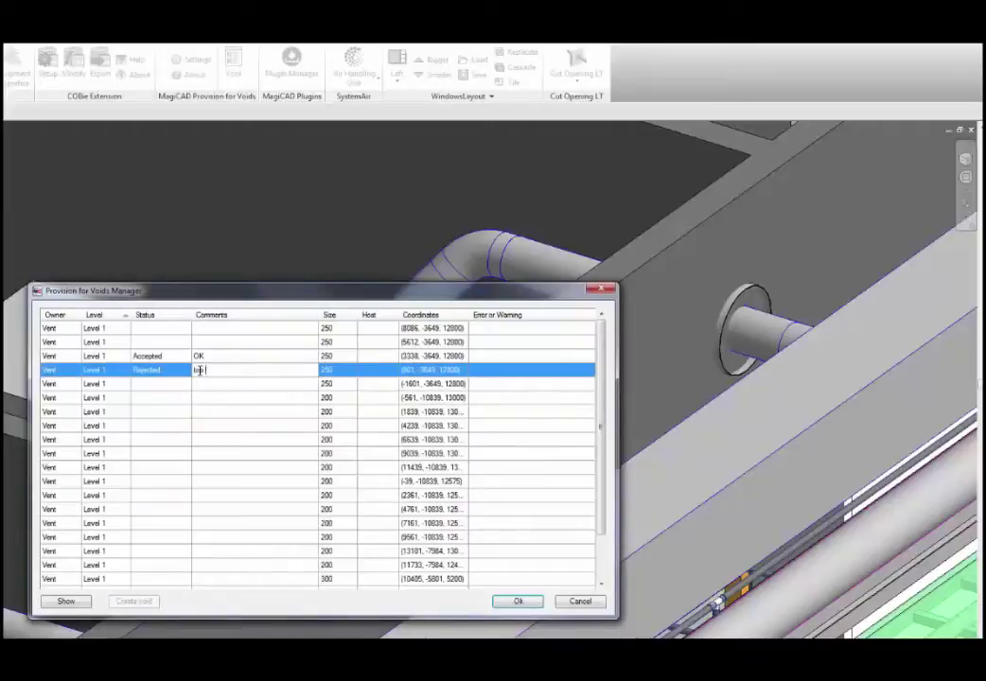
key(Return)
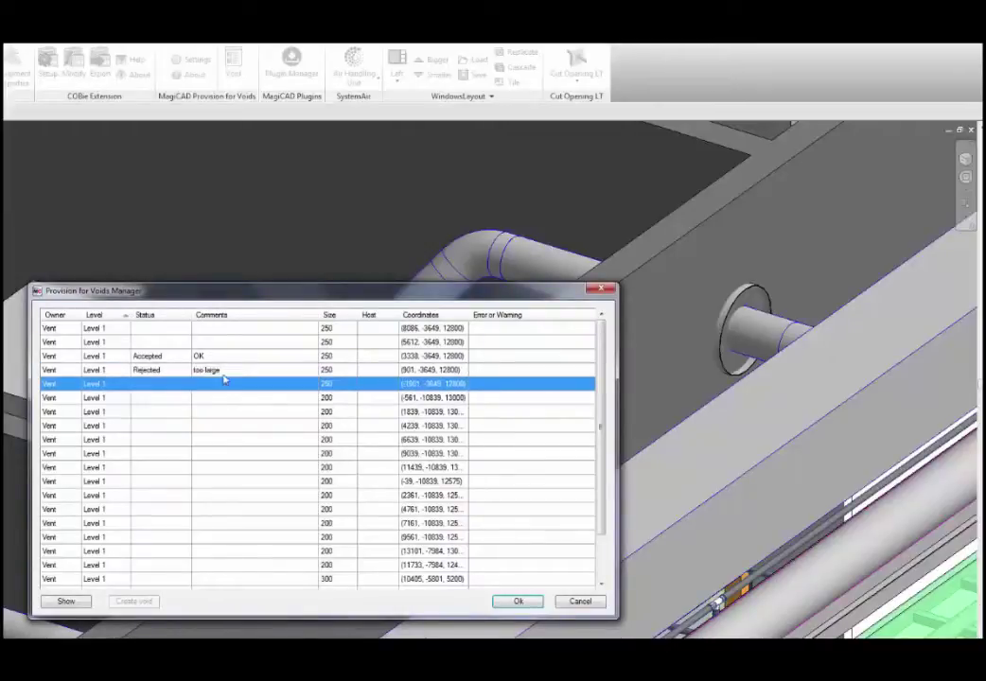
click(520, 602)
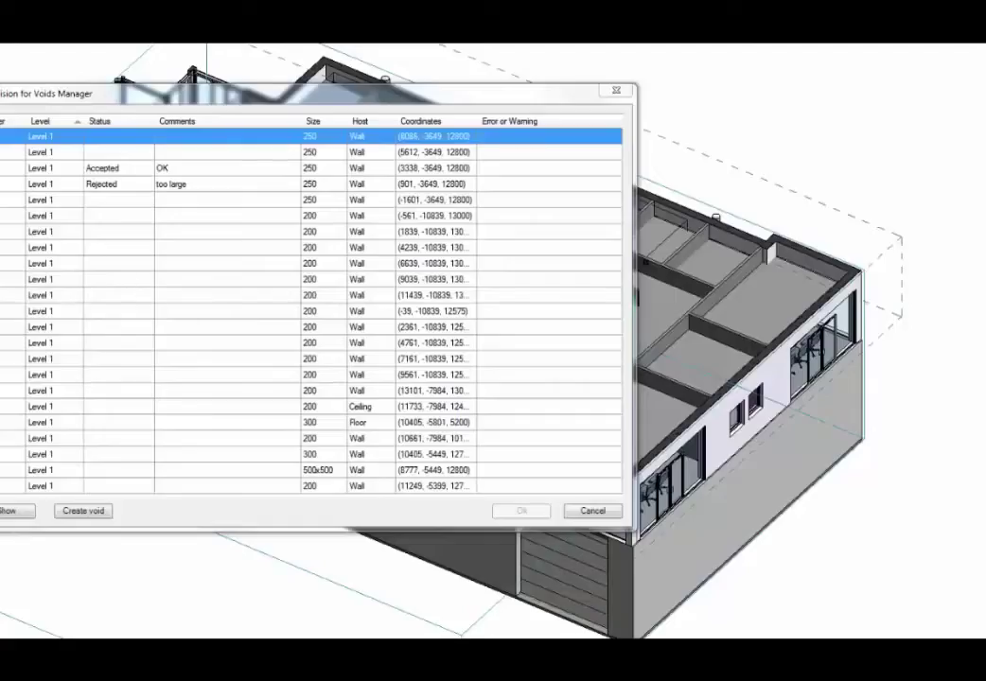
Step: Show the accepted void's location in the architectural model, keeping the full void list in view
click(7, 153)
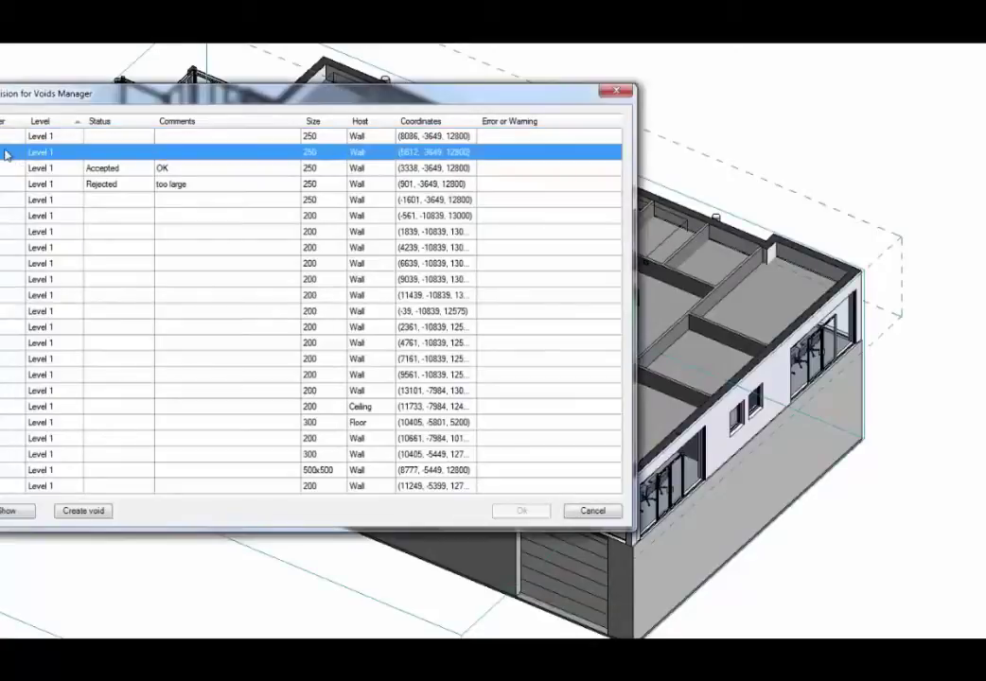
click(5, 169)
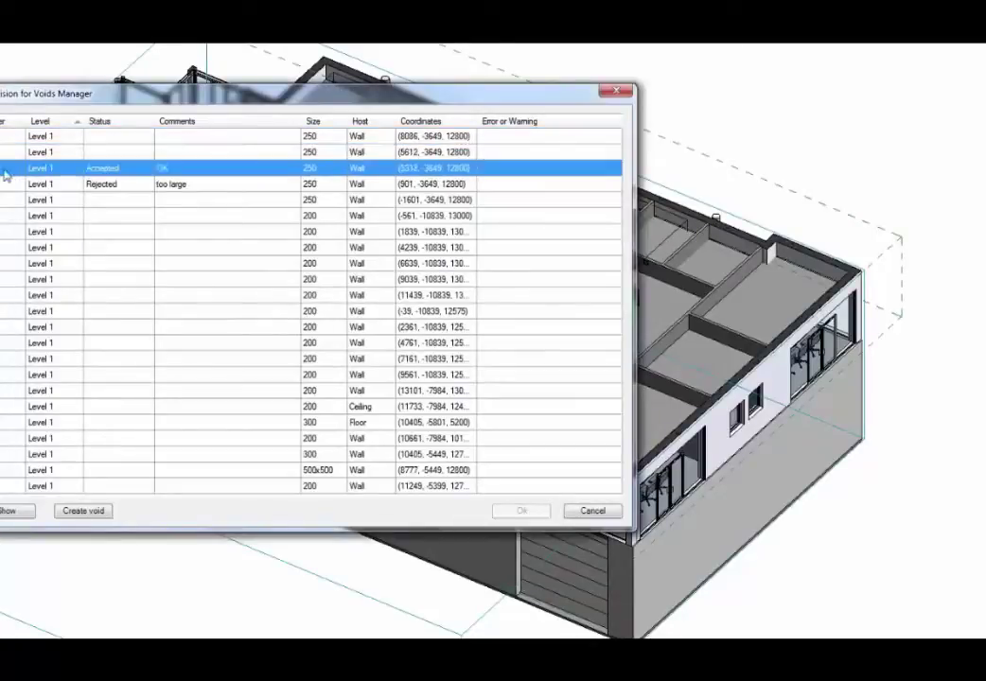
click(14, 511)
drag(294, 98, 417, 95)
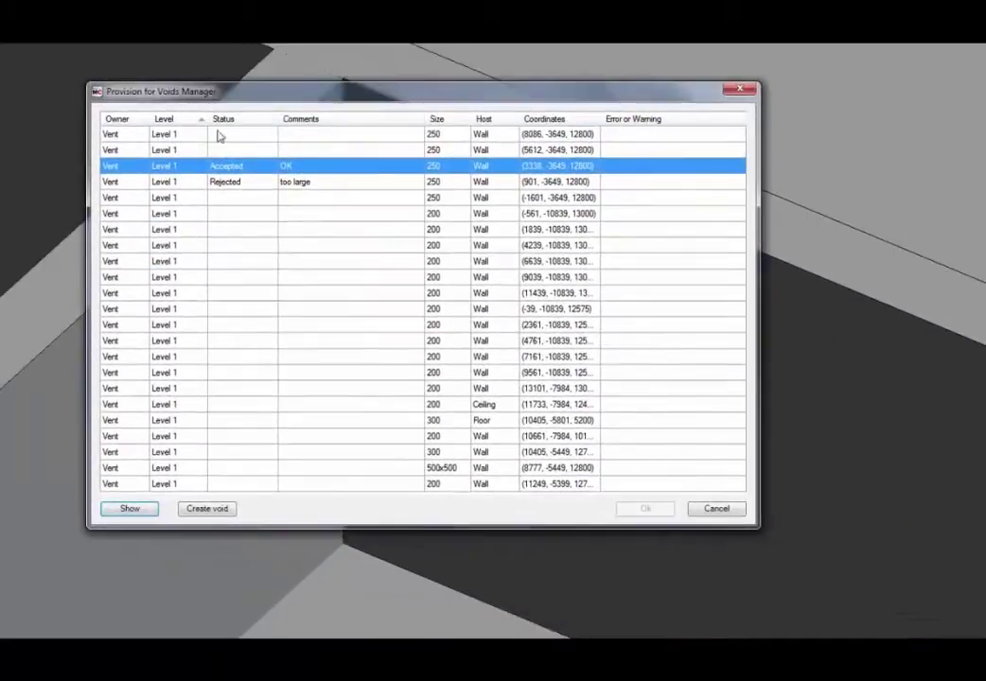
Step: Create voids for the first three Level 1 provisions in the list, including the accepted one
click(130, 138)
shift+click(123, 169)
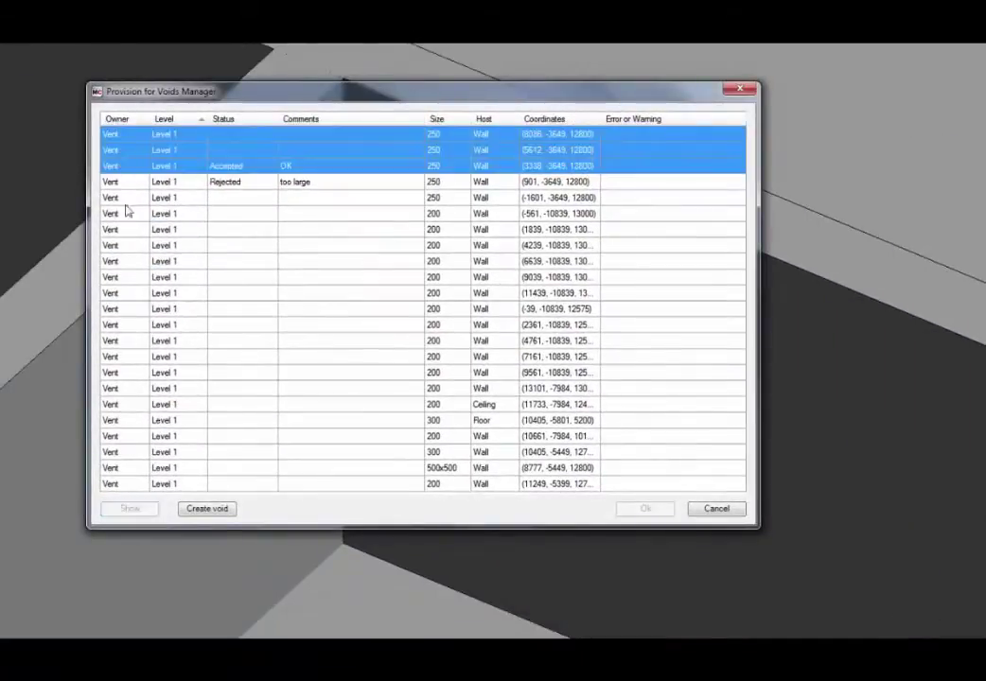
click(207, 509)
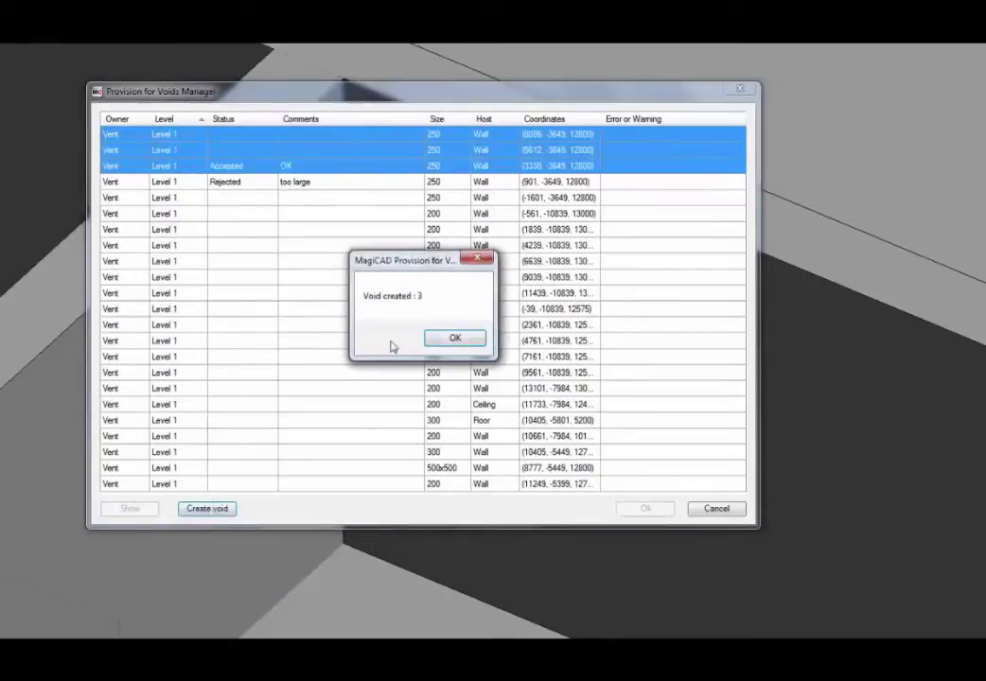
key(Return)
Step: Create voids for all provisions below the rejected one, from (-1601, -3649, 12800) through the last listed row
click(144, 198)
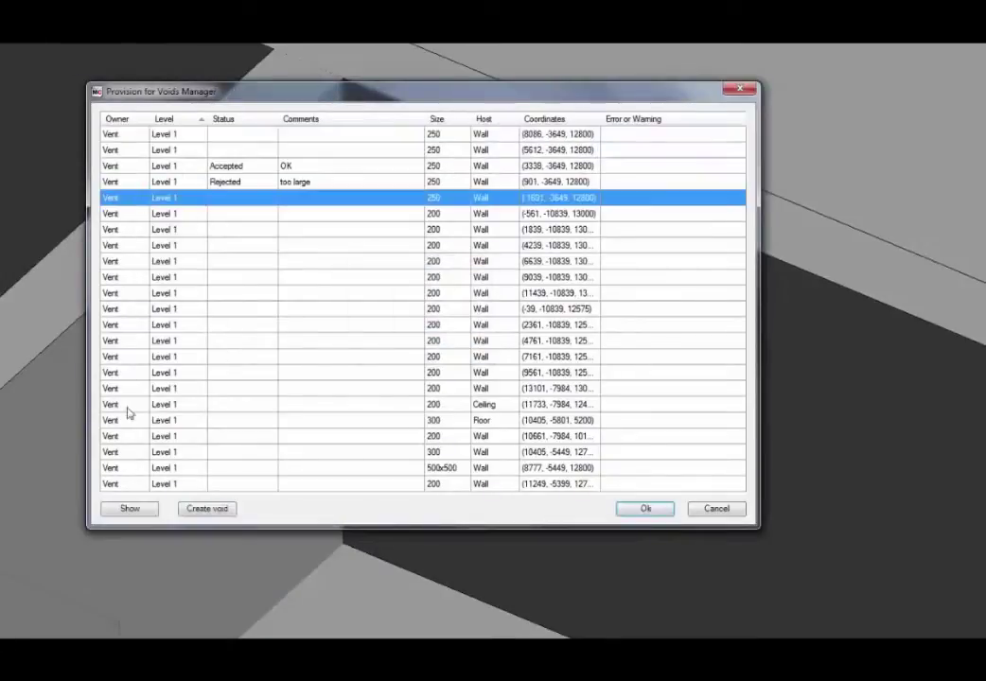
shift+click(117, 485)
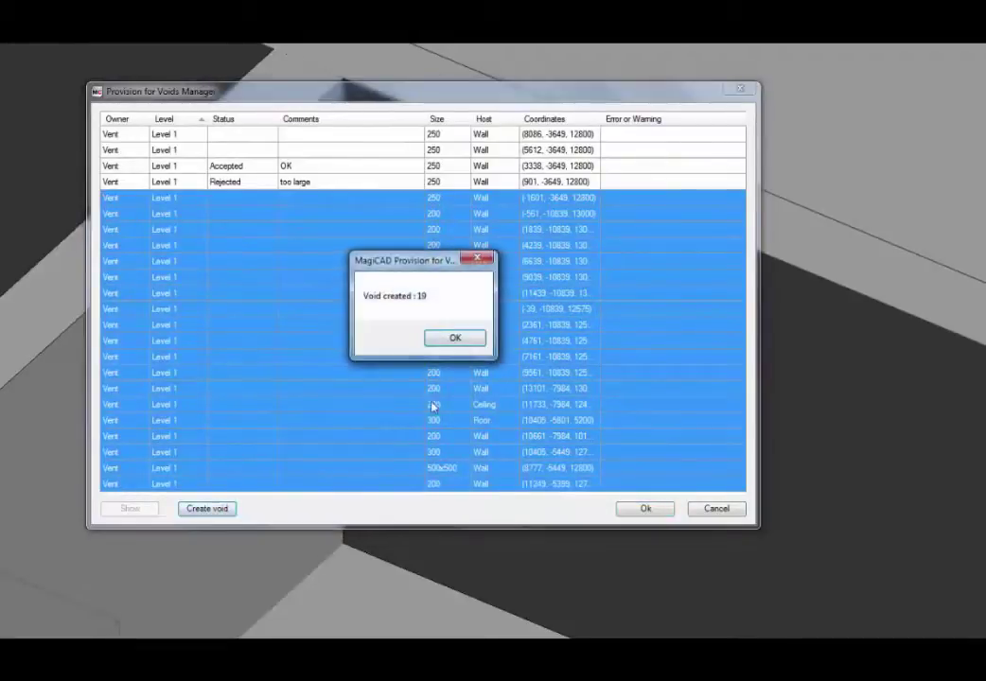
click(452, 341)
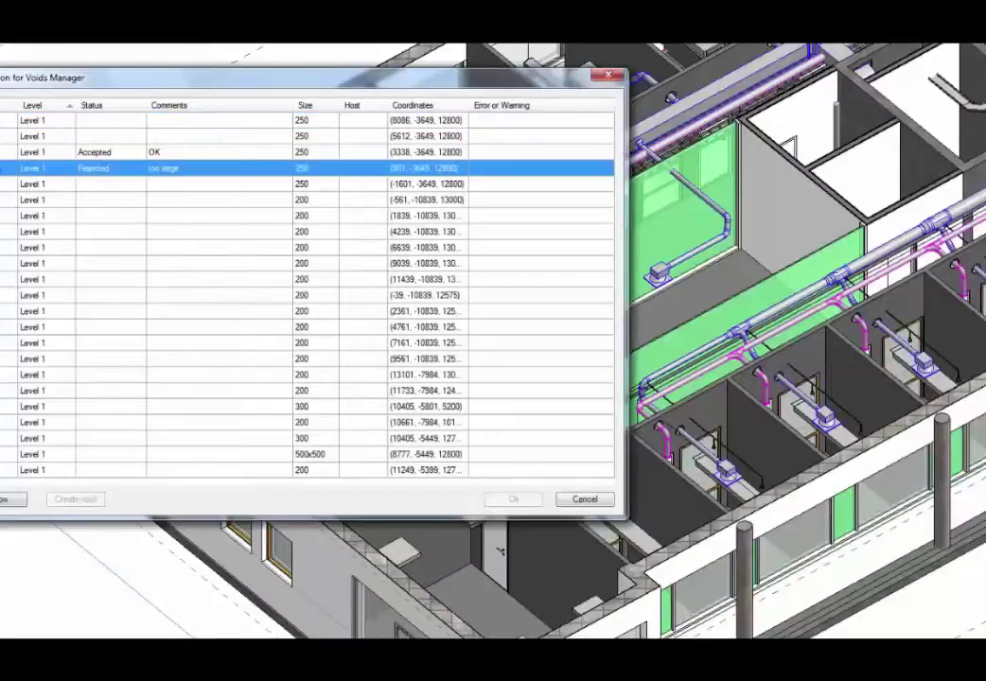
Step: Show the accepted void in the ventilation model and examine the duct's wall opening up close
click(2, 153)
click(4, 503)
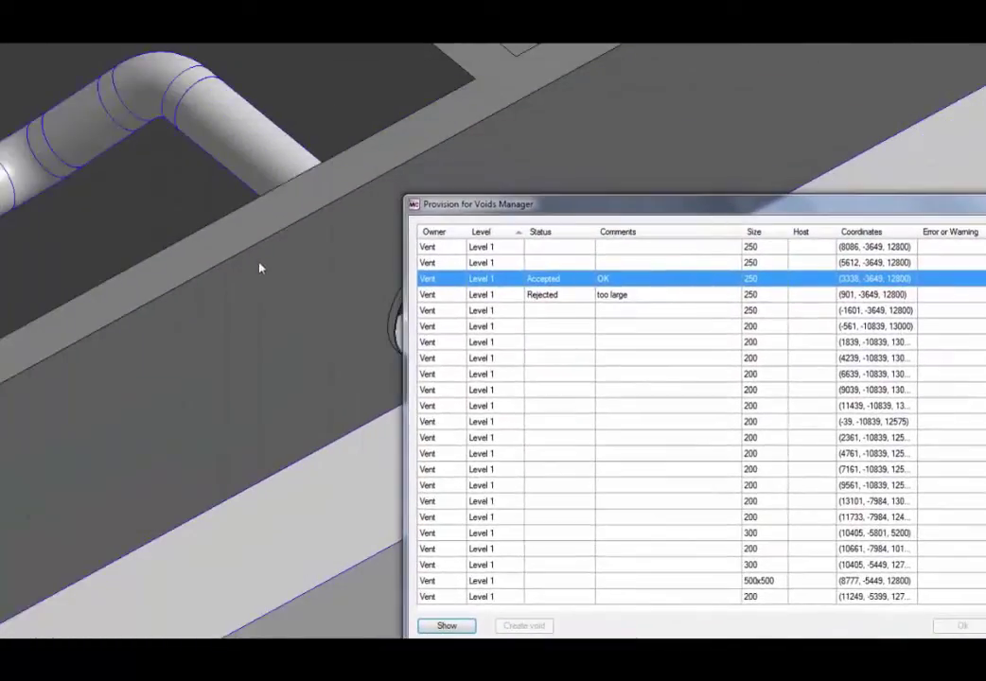
middle_drag(289, 288, 84, 258)
scroll(84, 259, up, 1)
shift+middle_drag(130, 300, 106, 290)
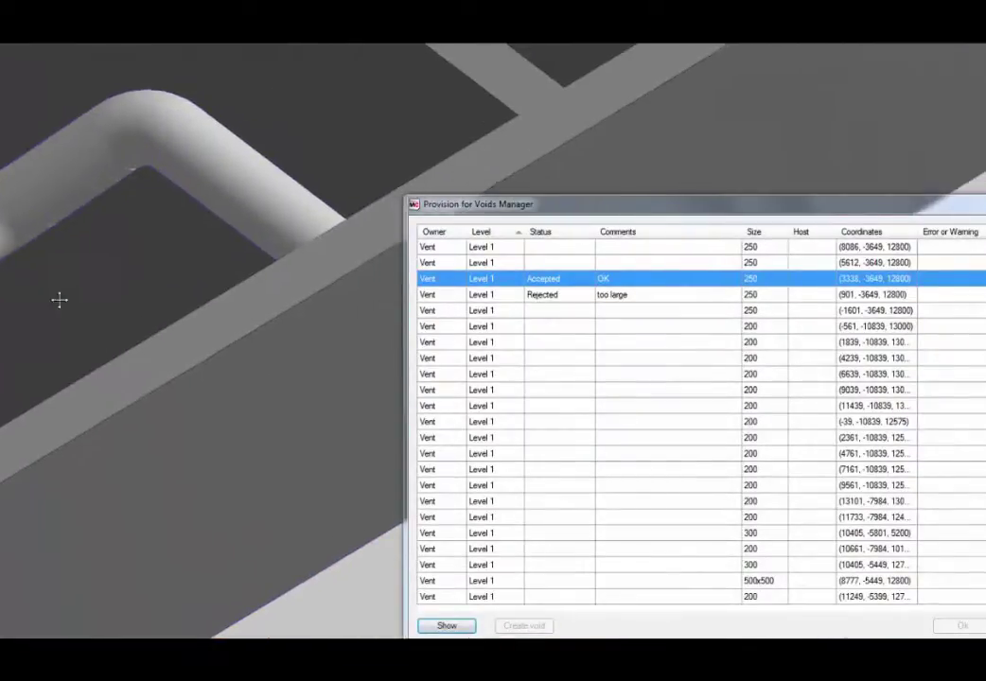
Step: Show the rejected "too large" void around its duct, then close the Provision for Voids Manager
click(456, 296)
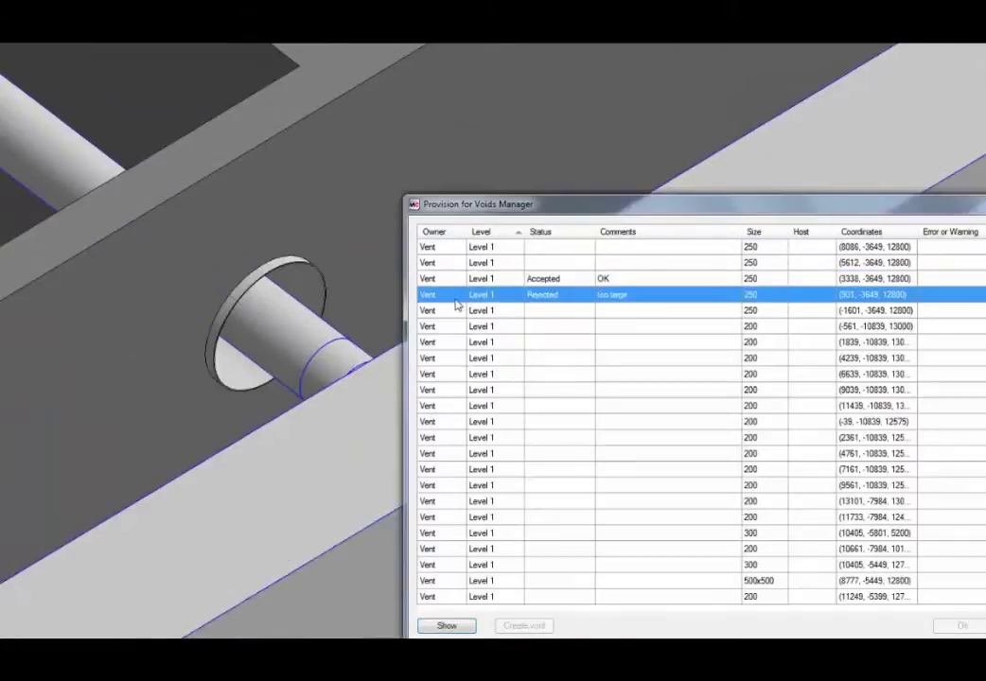
click(447, 624)
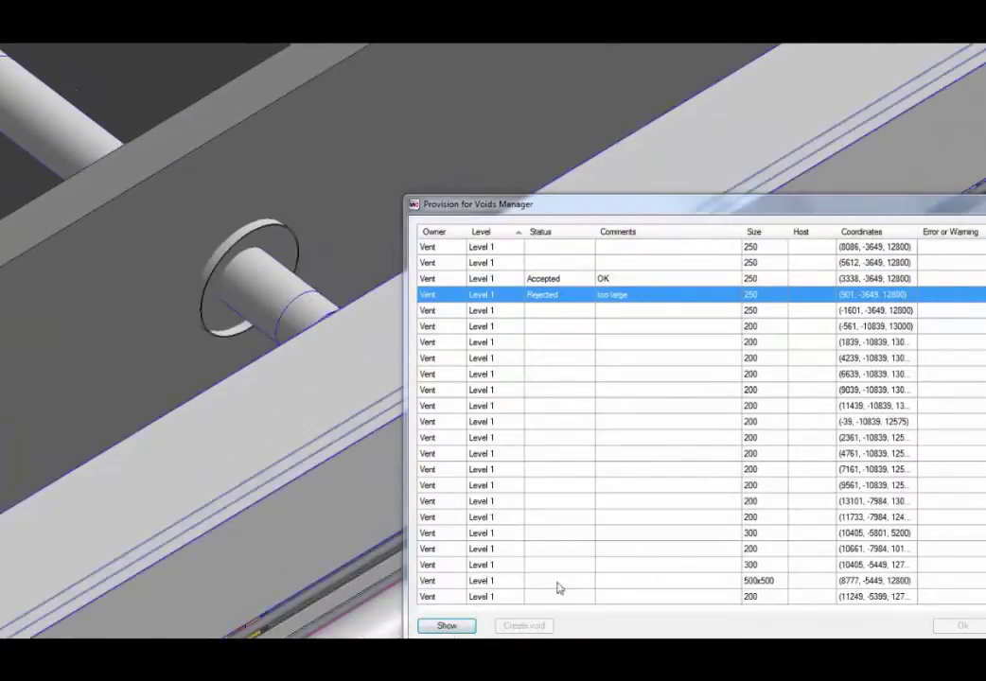
drag(923, 211, 659, 156)
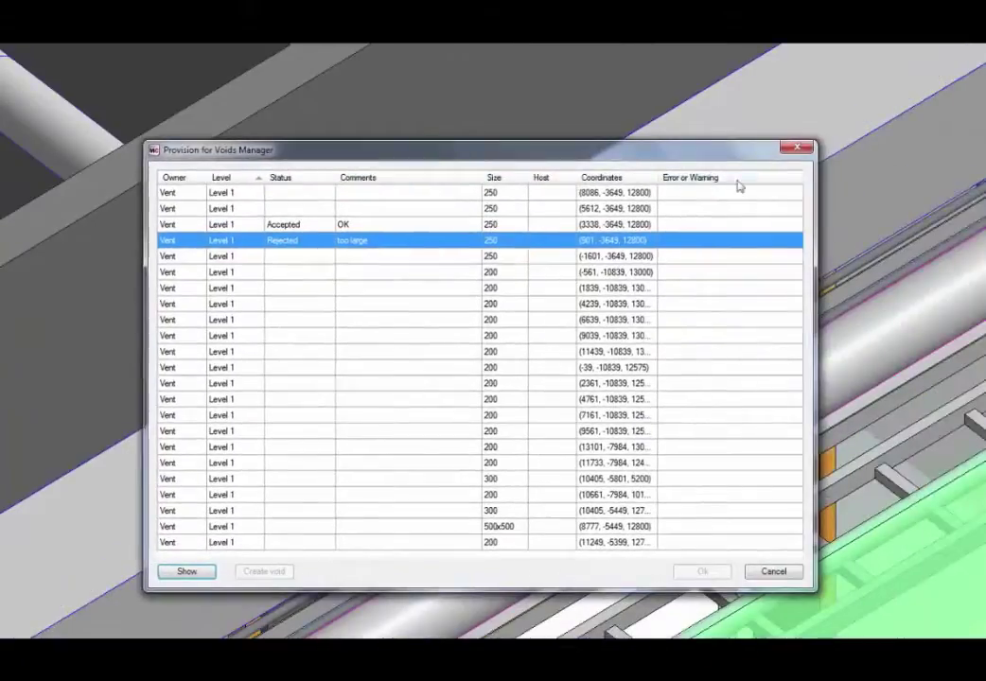
click(801, 149)
scroll(269, 293, down, 5)
middle_drag(190, 320, 686, 210)
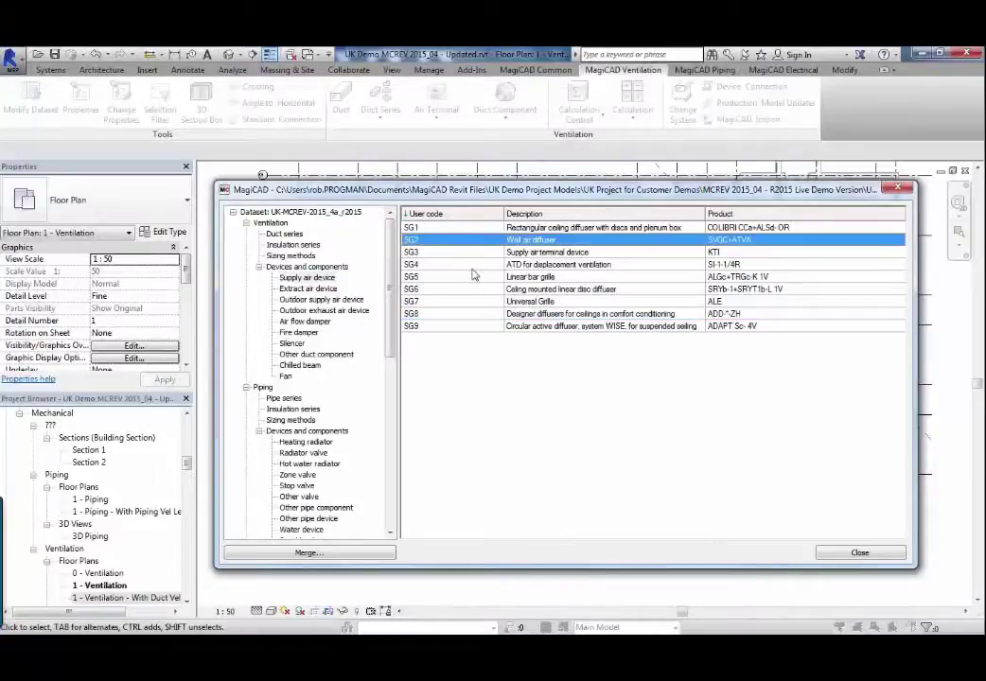
Step: Open the product properties of supply air device SG8 and pick the size ADD-Q-ZH-M-L/500
click(453, 266)
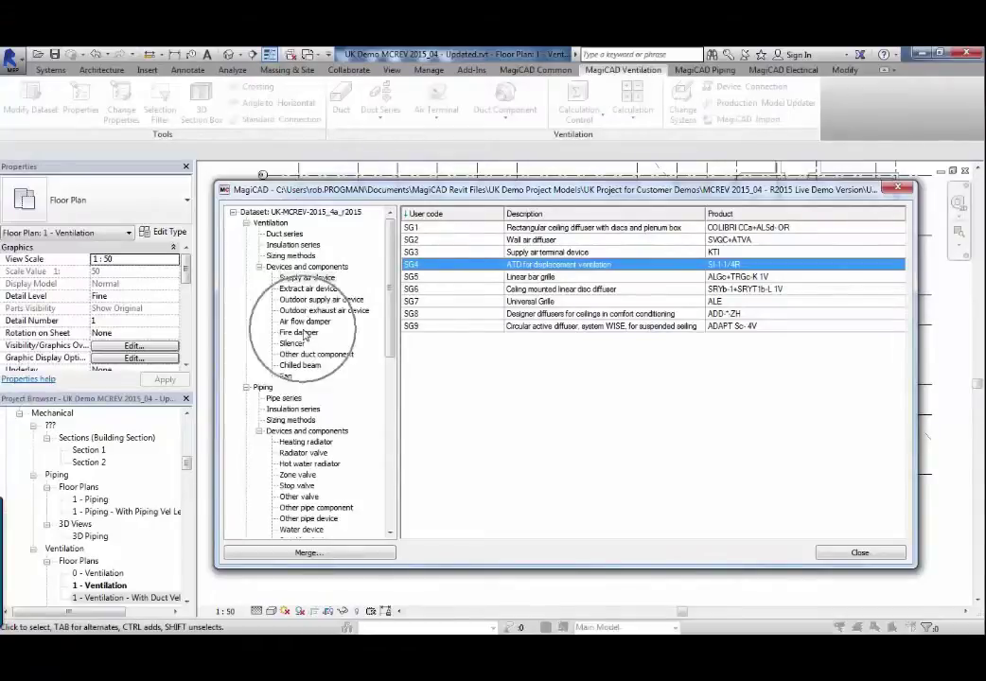
double_click(467, 316)
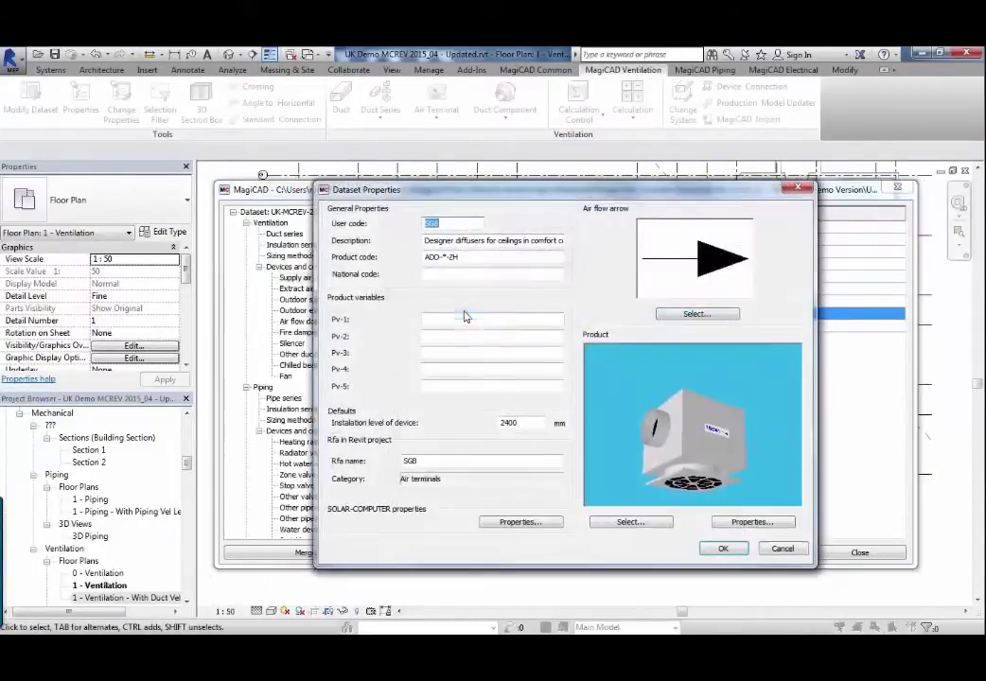
click(748, 522)
click(640, 487)
click(603, 504)
Step: Display the diffuser's dimensions in an enlarged preview and switch it to the line drawing
click(547, 511)
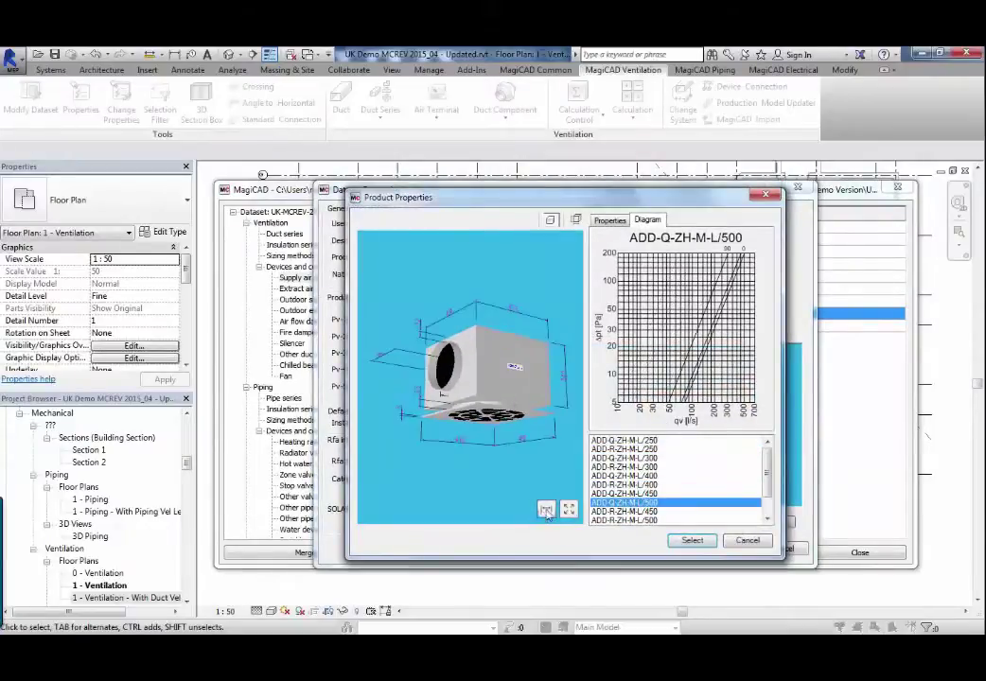
click(570, 510)
scroll(582, 390, up, 3)
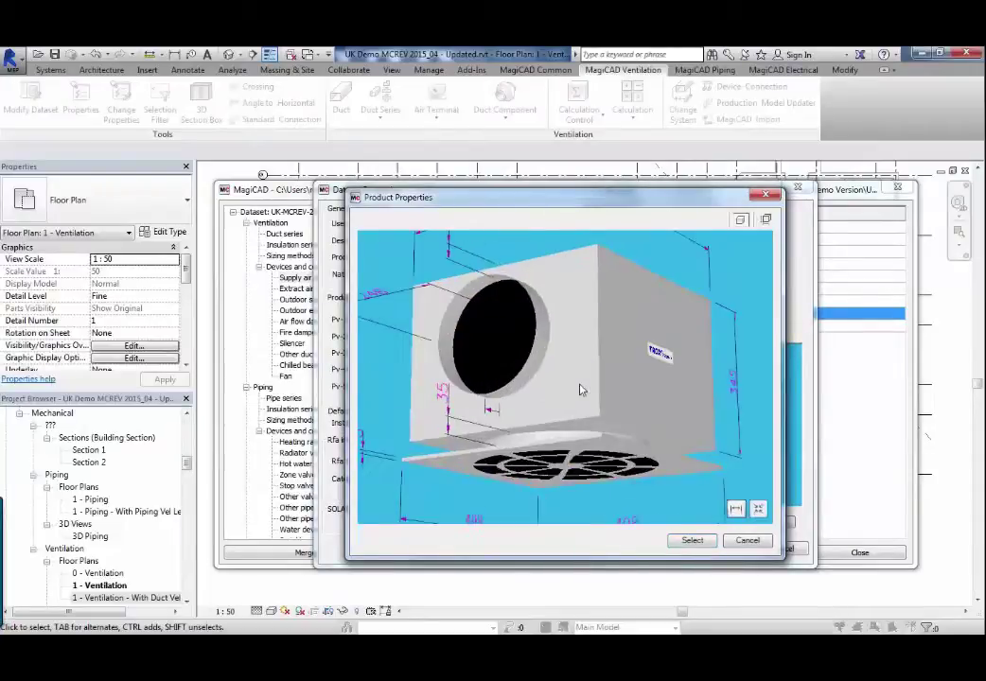
click(768, 219)
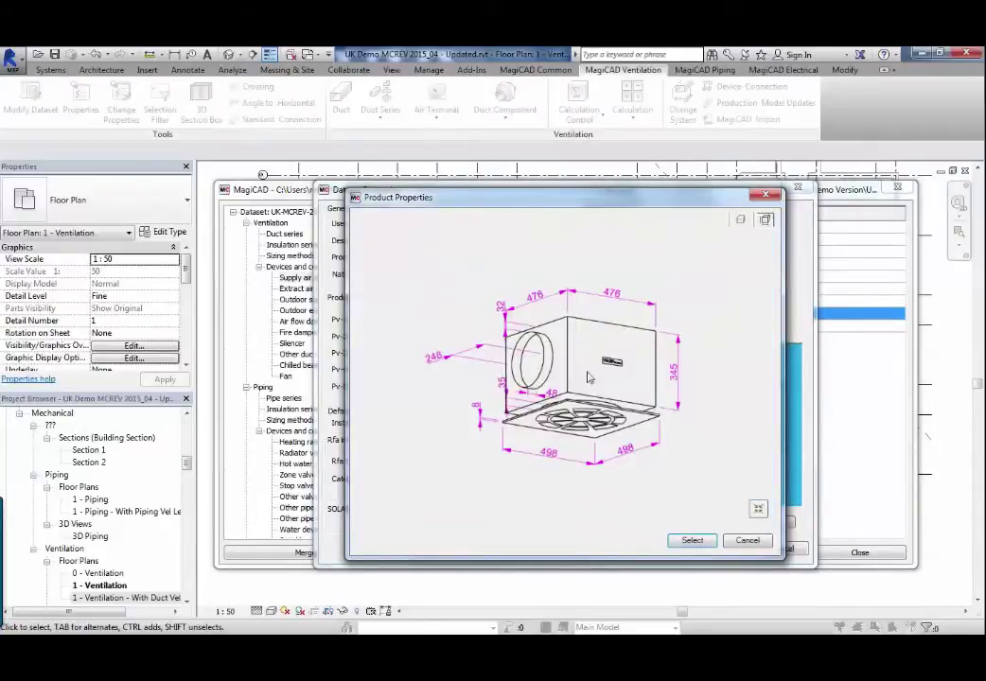
Step: Return from the enlarged preview, select size ADD-Q-ZH-M-L/400 for supply air device SG8, and accept its dataset properties
click(758, 510)
click(636, 494)
click(638, 477)
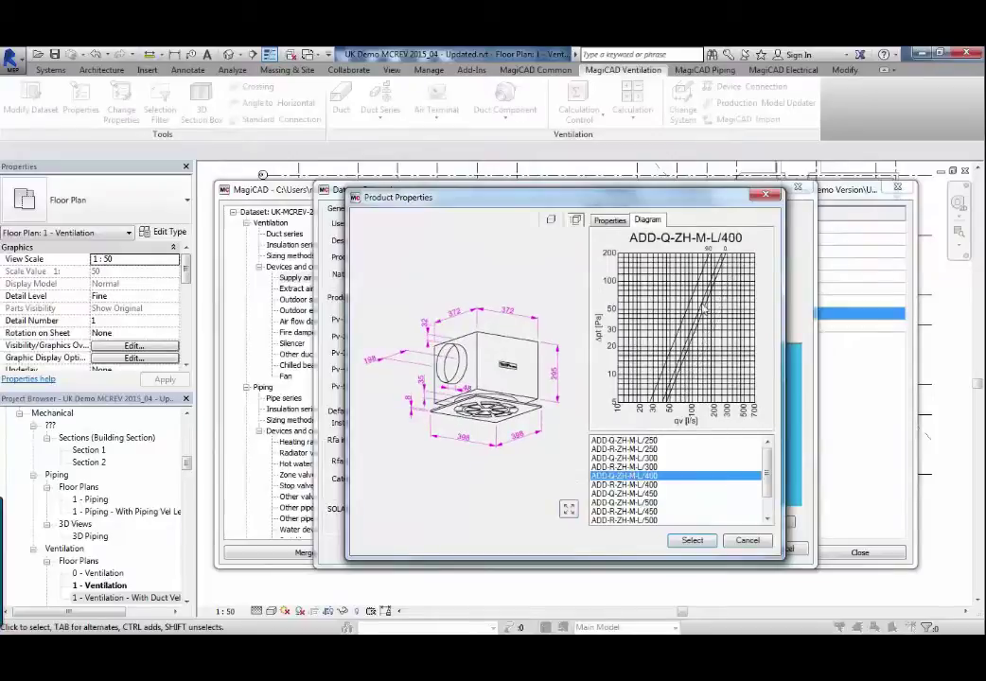
click(695, 541)
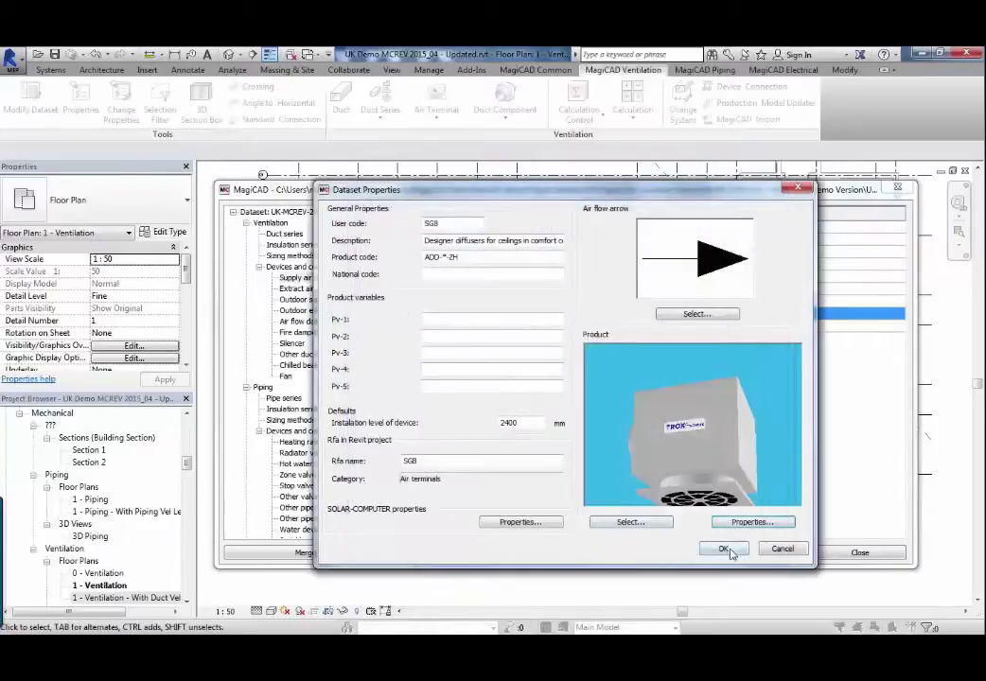
click(726, 550)
Step: Change the 2D symbol of air flow damper VCD-2 to the velocity controlled damper symbol and accept its properties
click(304, 322)
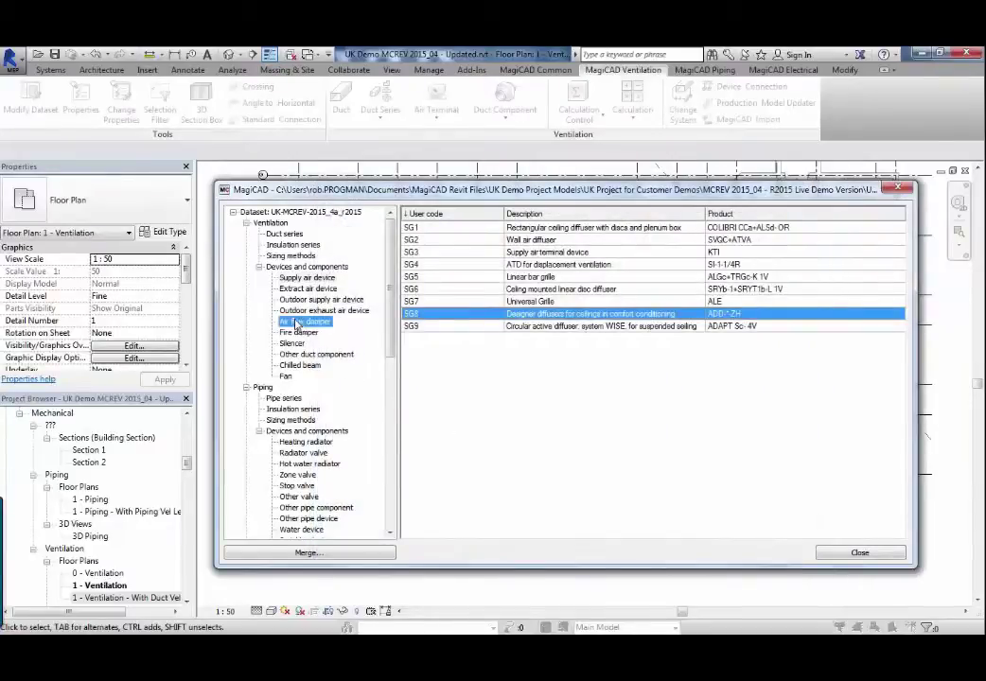
double_click(615, 251)
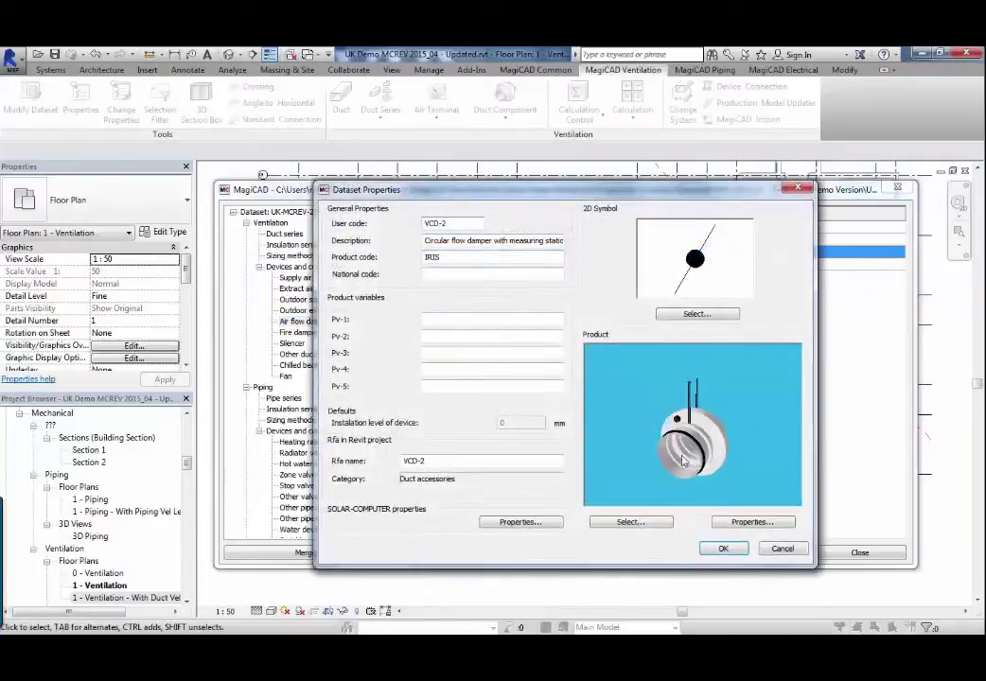
click(691, 315)
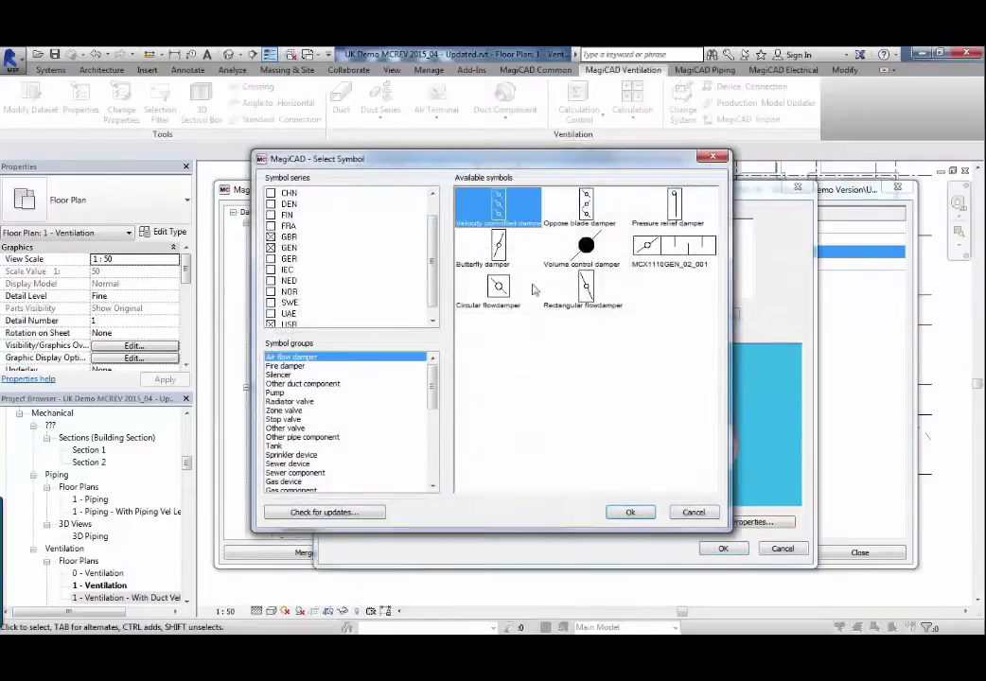
click(632, 512)
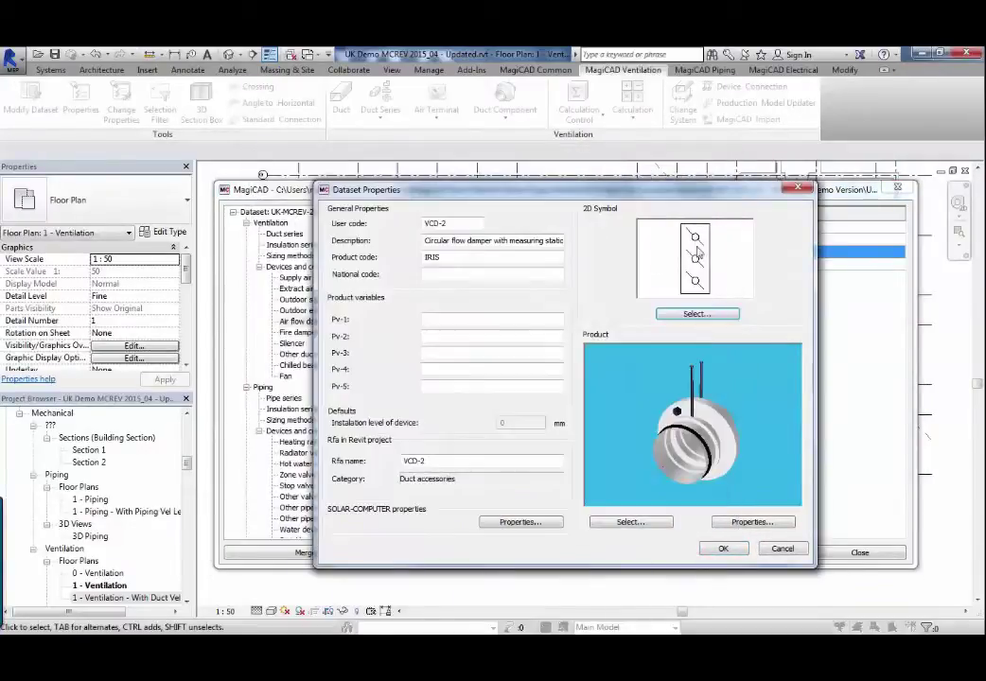
click(723, 549)
Step: Compare several RS 11 sizes in the product properties of heating radiator R1 and apply one of them
click(290, 420)
click(305, 442)
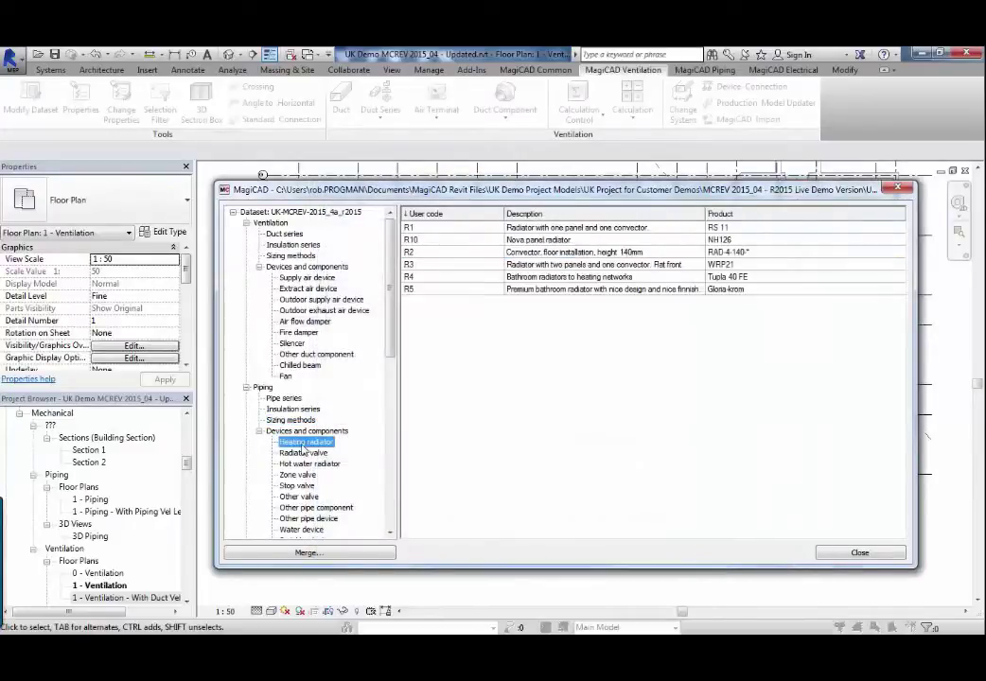
double_click(530, 228)
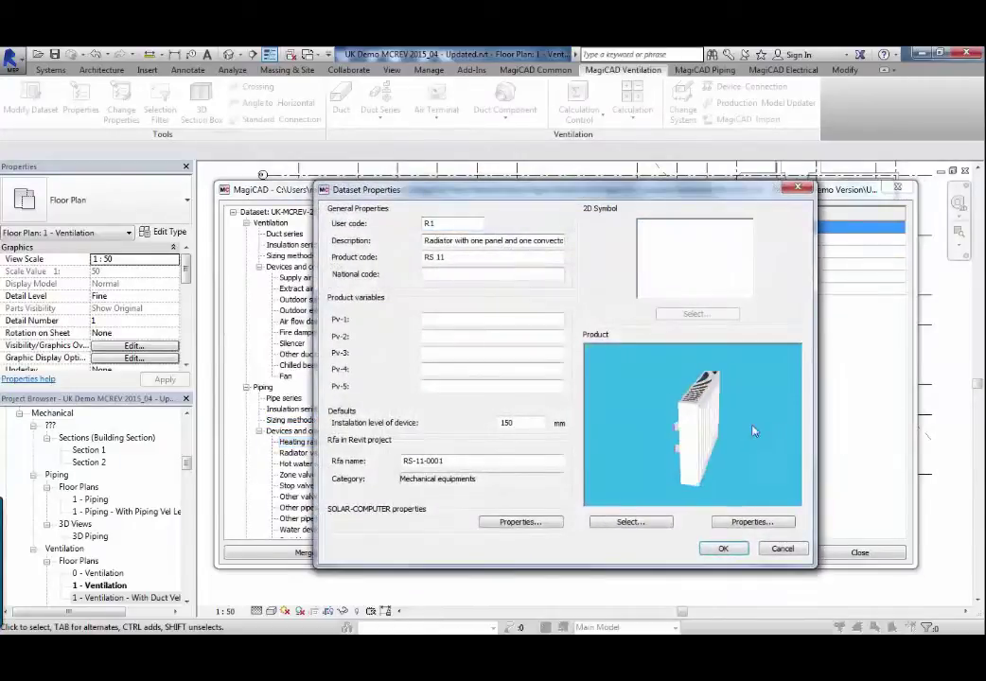
click(748, 523)
click(632, 459)
click(618, 477)
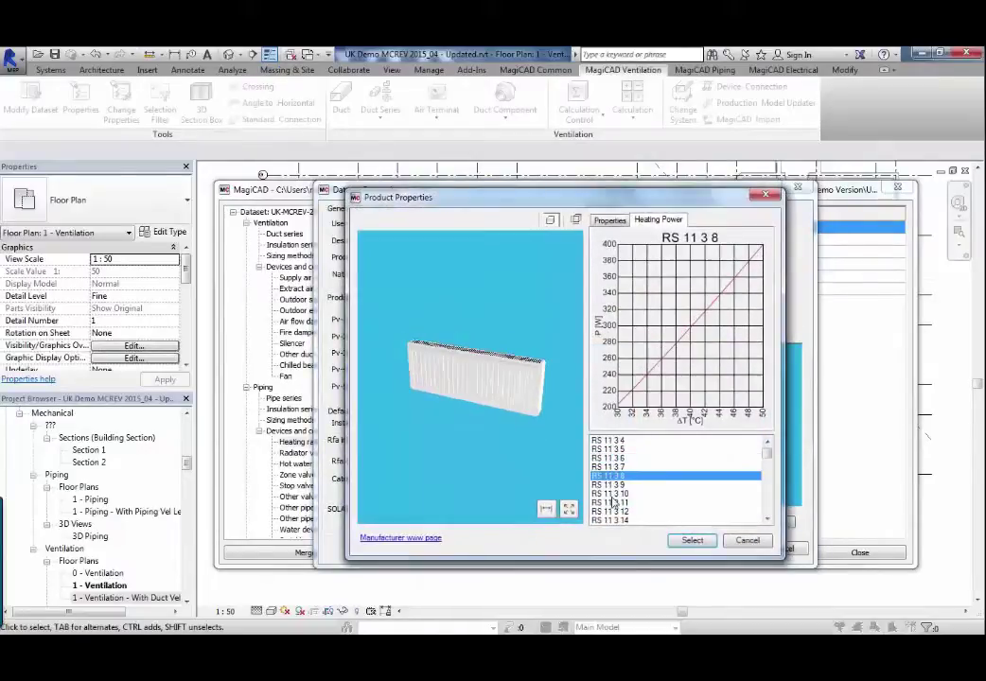
click(616, 504)
click(617, 522)
click(692, 541)
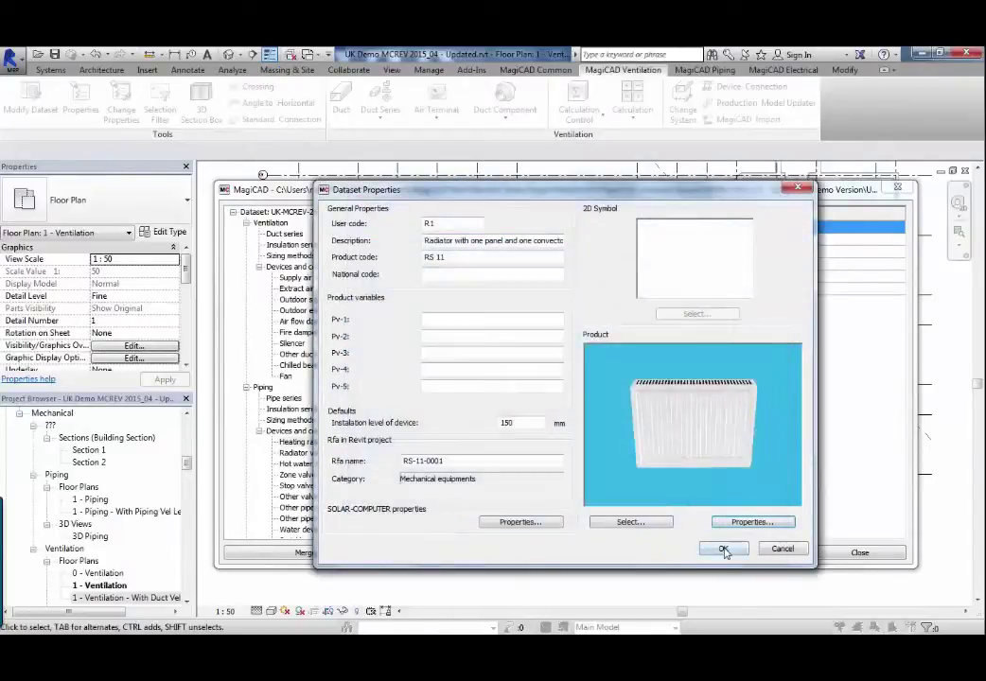
click(724, 549)
Step: Browse the alternative 2D symbols for zone valve DPCV01, cancel the symbol selection and close its properties
key(Down)
key(Down)
key(Down)
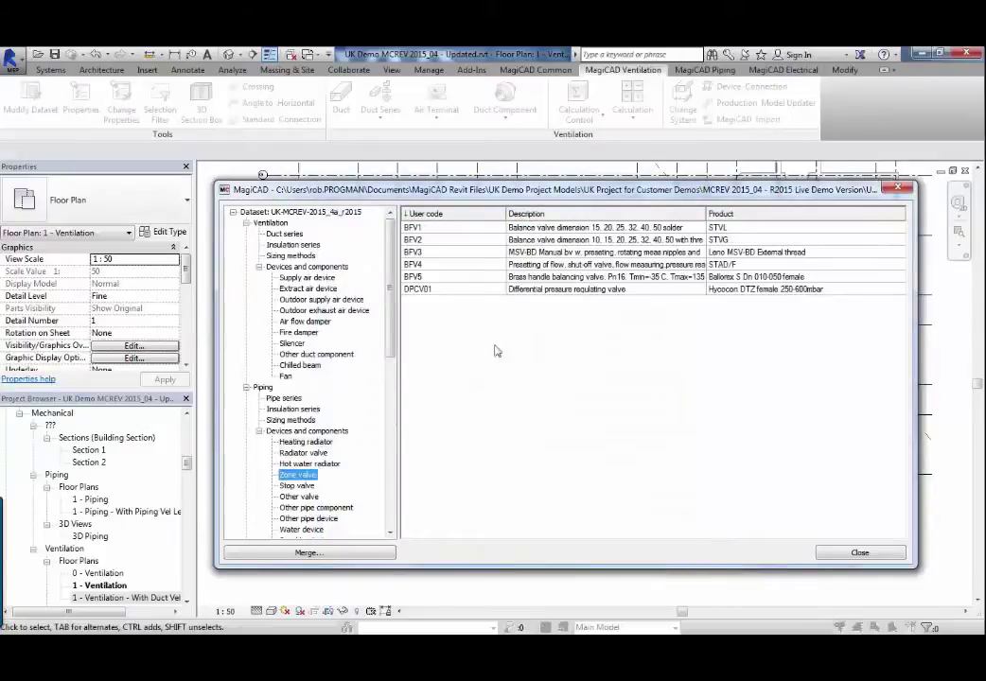
double_click(519, 289)
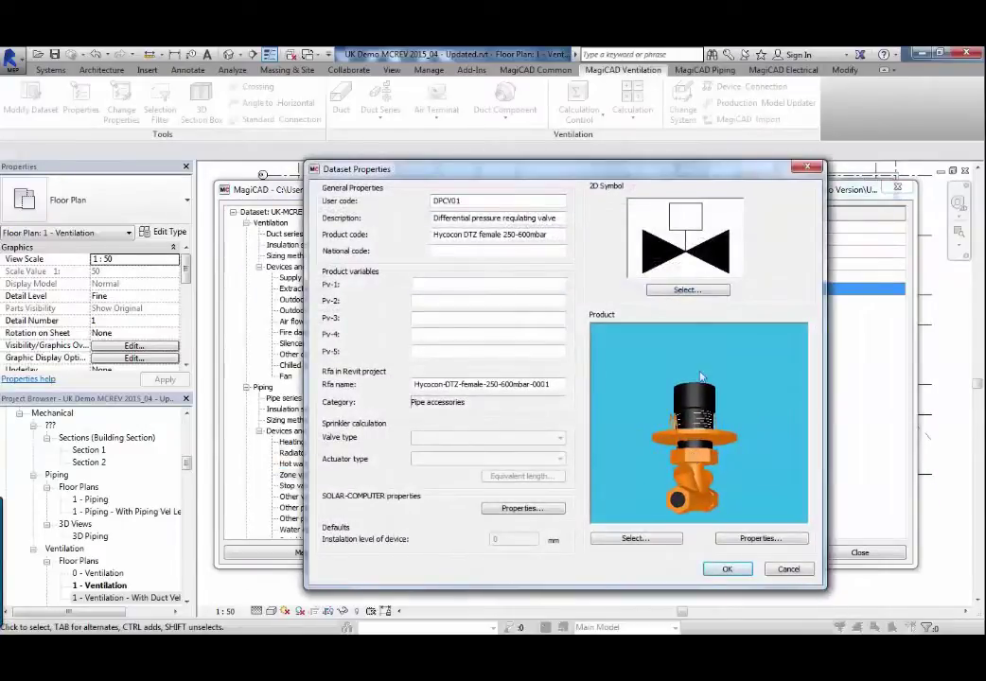
click(688, 290)
click(496, 206)
click(496, 248)
click(650, 218)
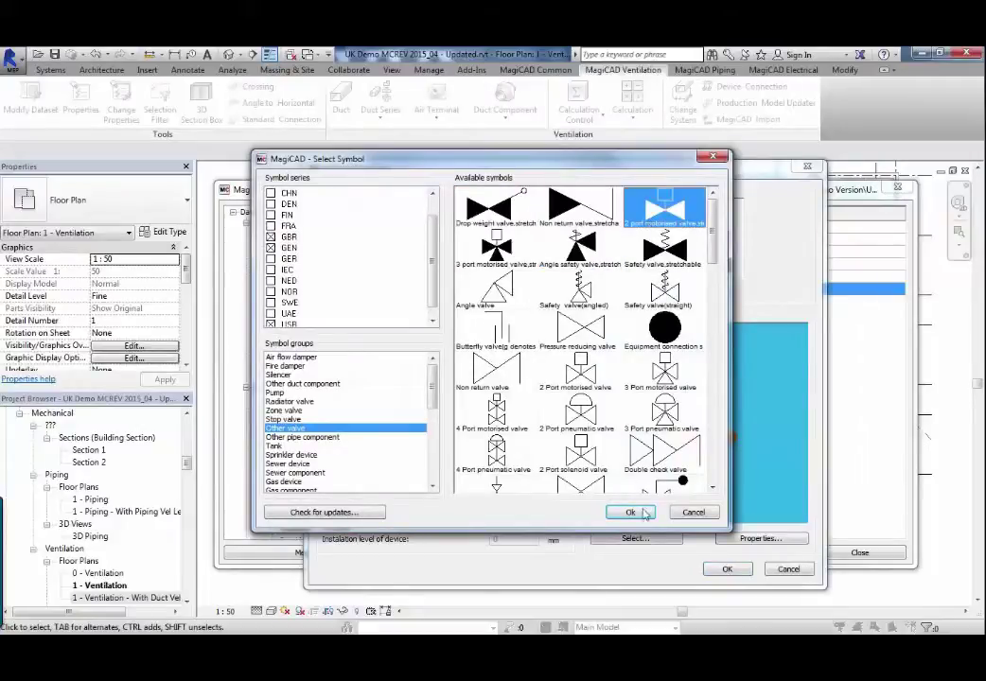
click(696, 513)
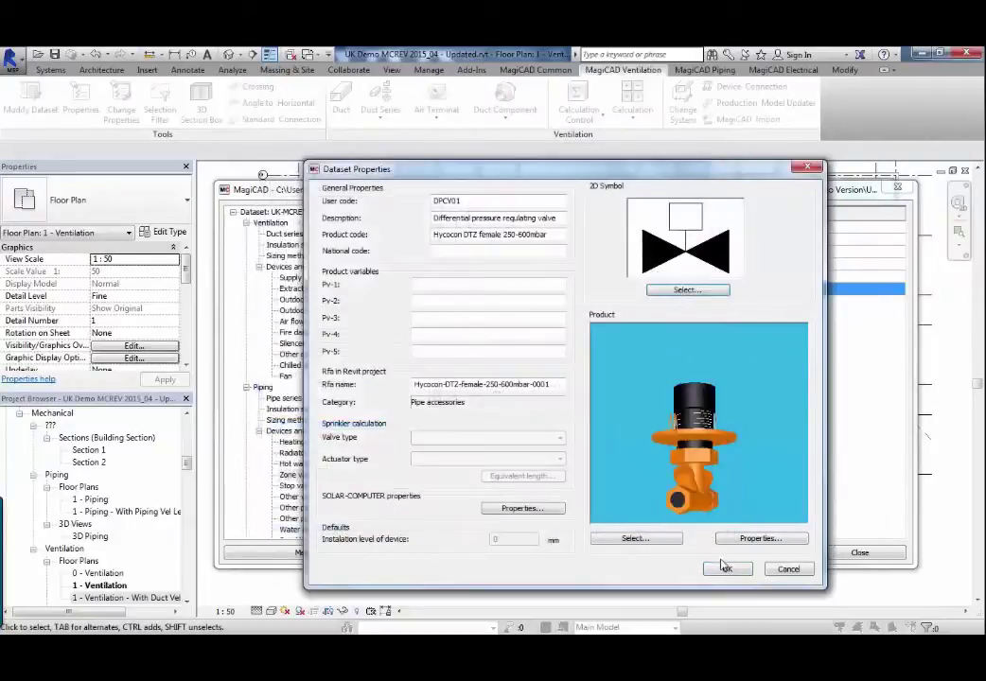
click(725, 568)
Step: Assign a switched spur symbol with outlet to the single switched socket outlet SS1 among the electrical sockets
drag(395, 324, 394, 457)
click(316, 342)
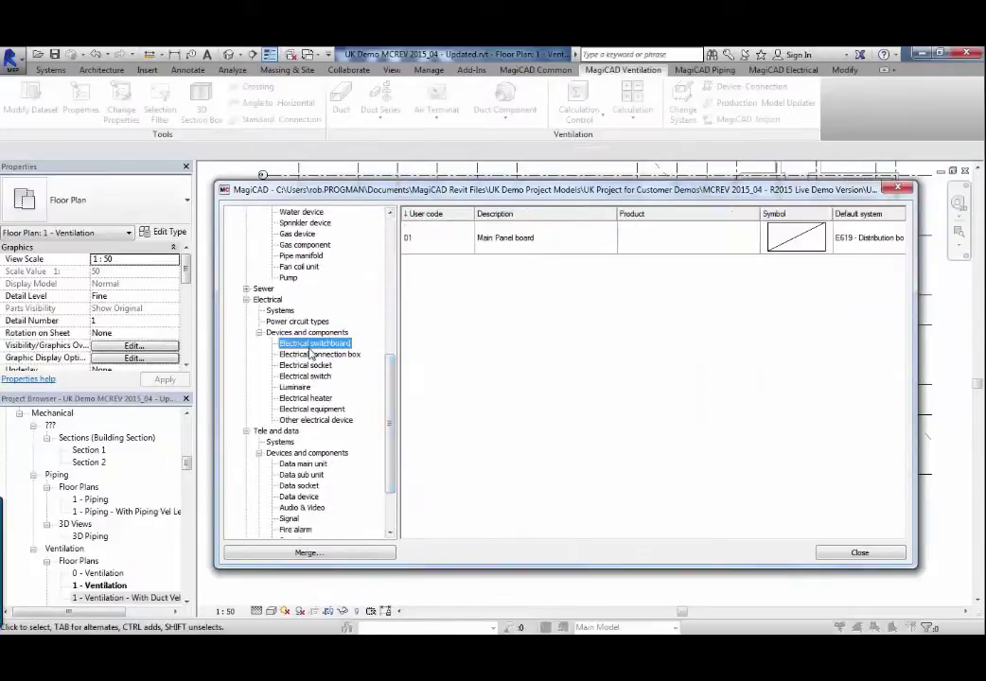
click(320, 354)
click(326, 366)
double_click(519, 285)
click(696, 282)
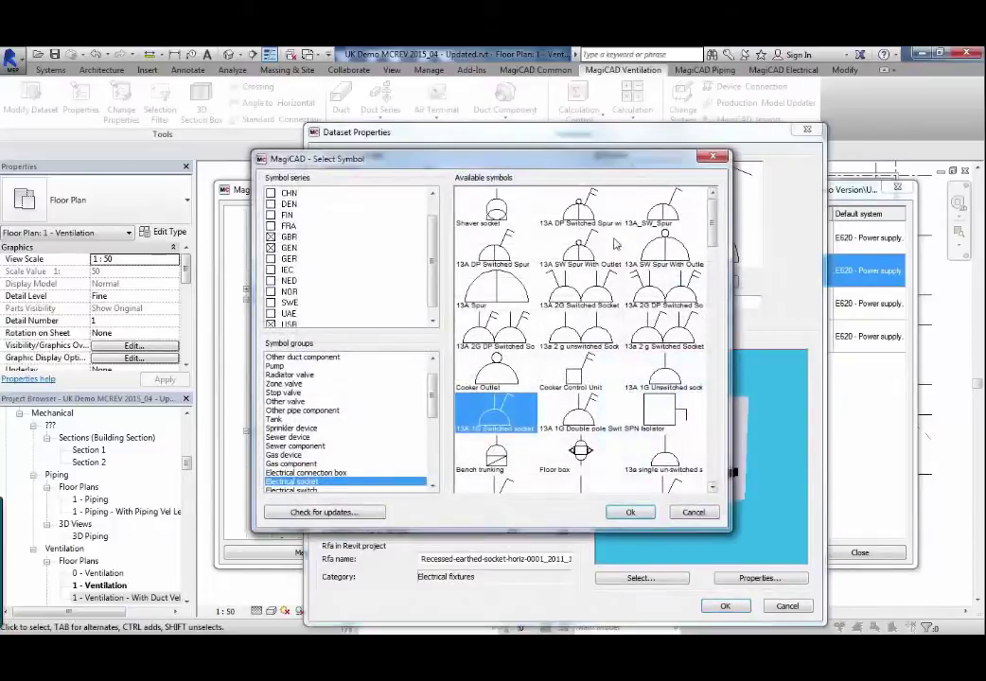
click(473, 203)
click(627, 511)
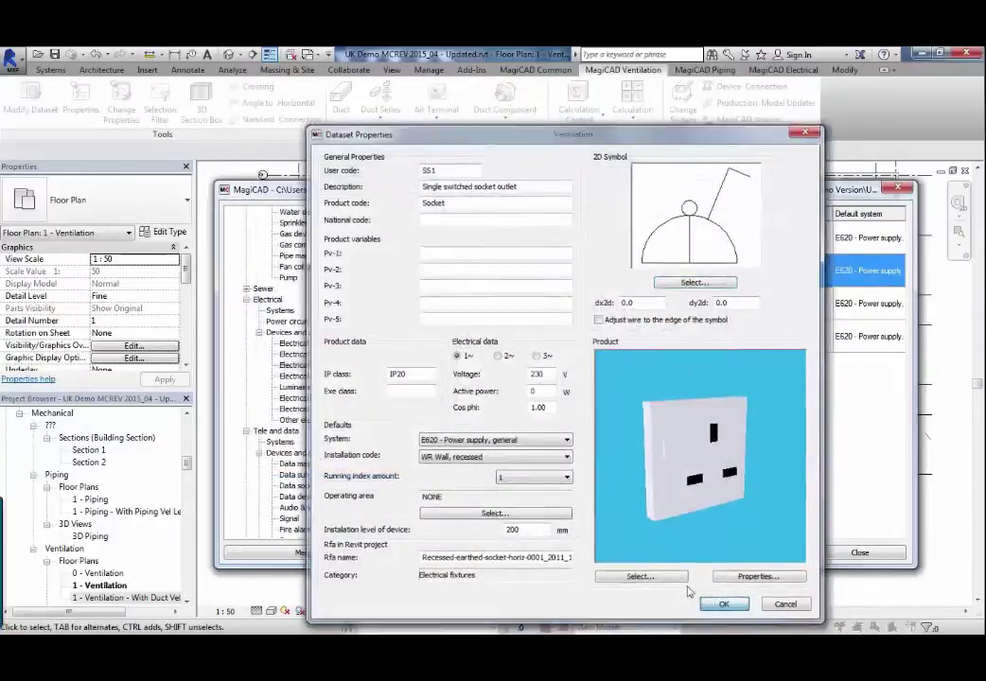
click(724, 607)
Step: Inspect the 3D product preview of the recessed Multilume Edge luminaire from another angle and close its properties
click(297, 388)
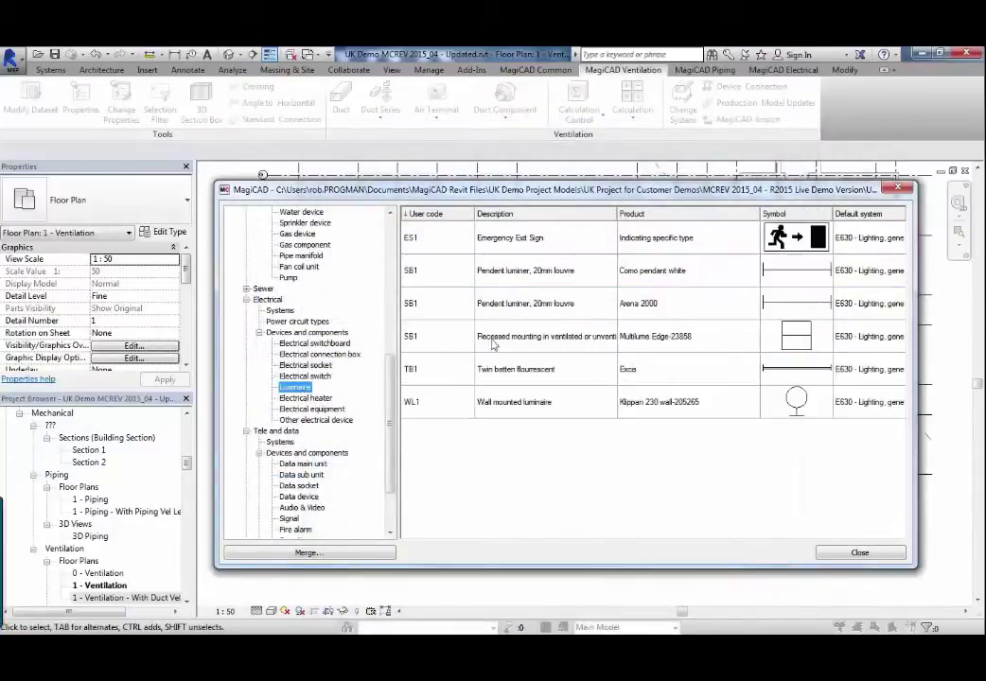
double_click(523, 337)
drag(716, 502, 717, 444)
click(726, 607)
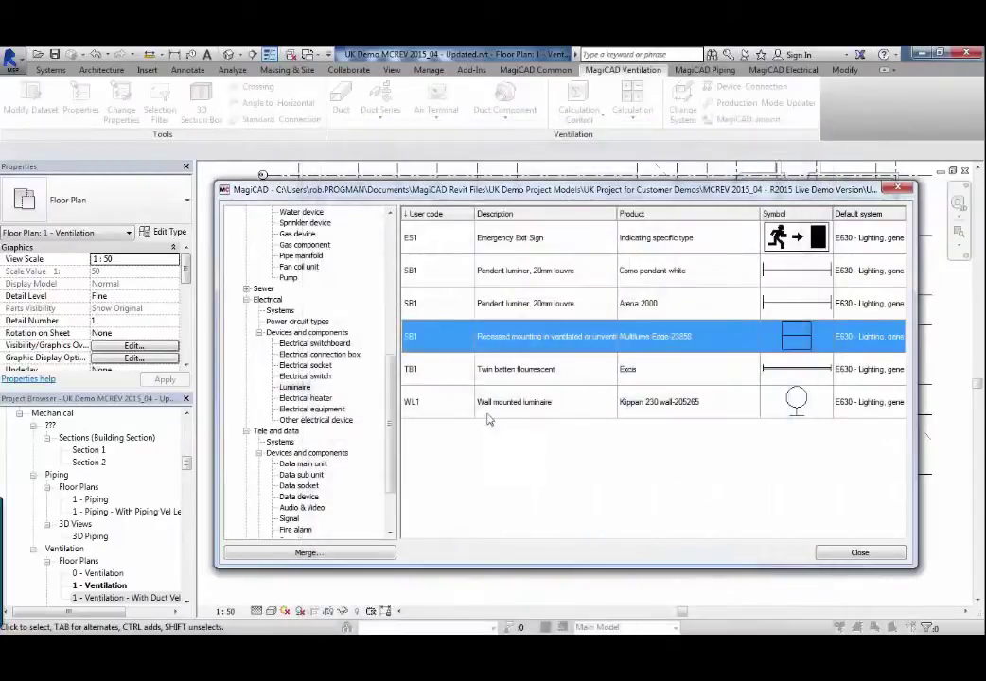
Step: Review the dataset properties and 3D previews of data socket 01 and antenna socket 04
double_click(452, 248)
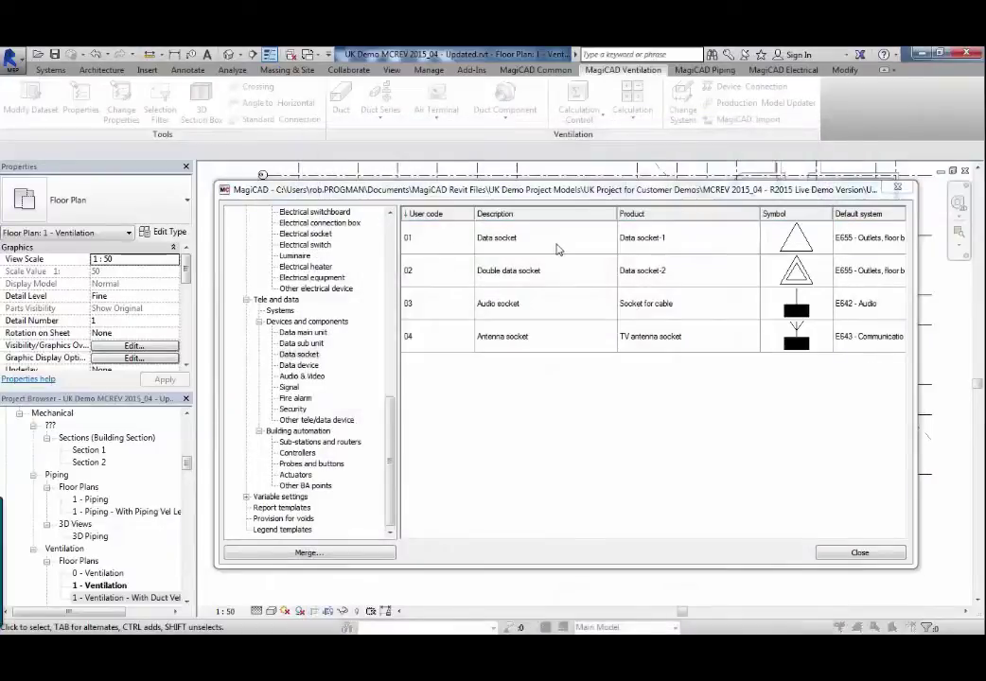
double_click(558, 248)
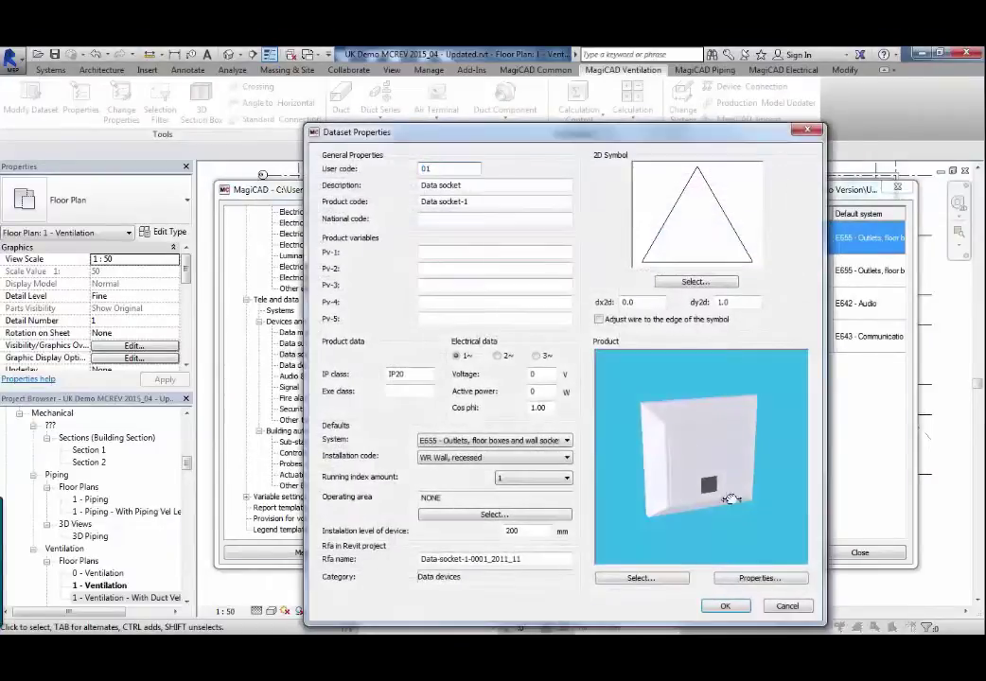
drag(739, 499, 747, 498)
click(725, 607)
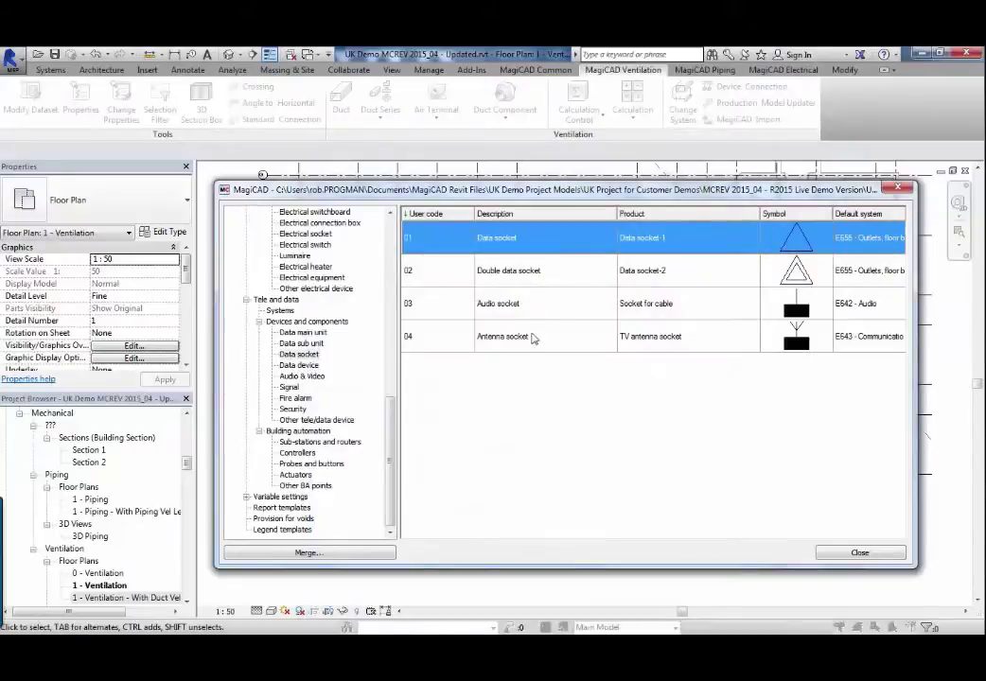
double_click(462, 341)
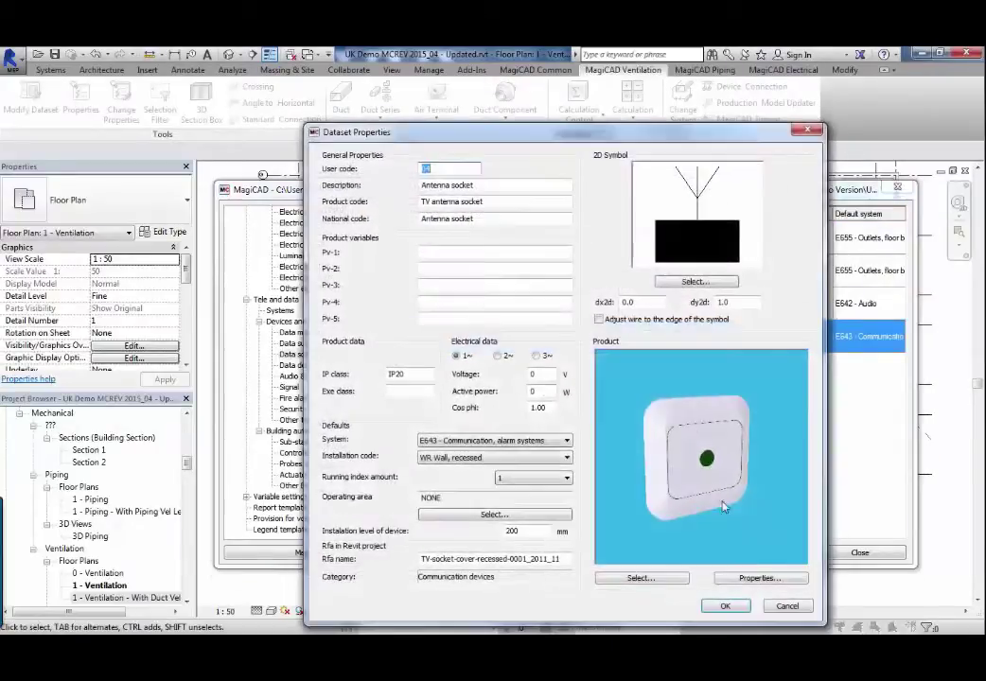
click(727, 607)
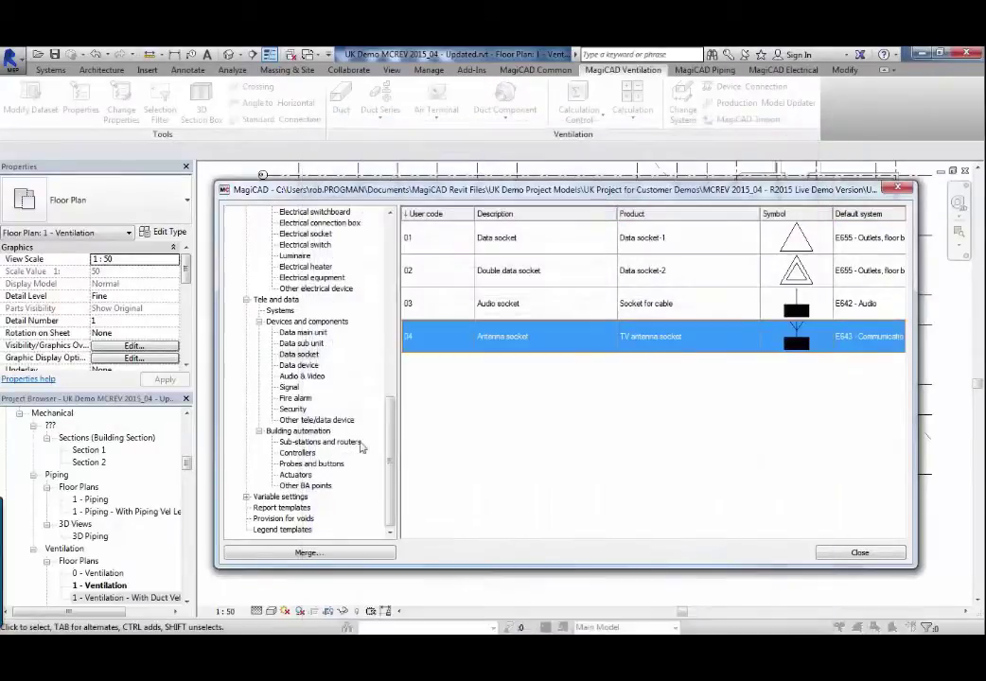
Step: View the dataset properties of the 42" flat monitor among the audio and video devices
click(299, 376)
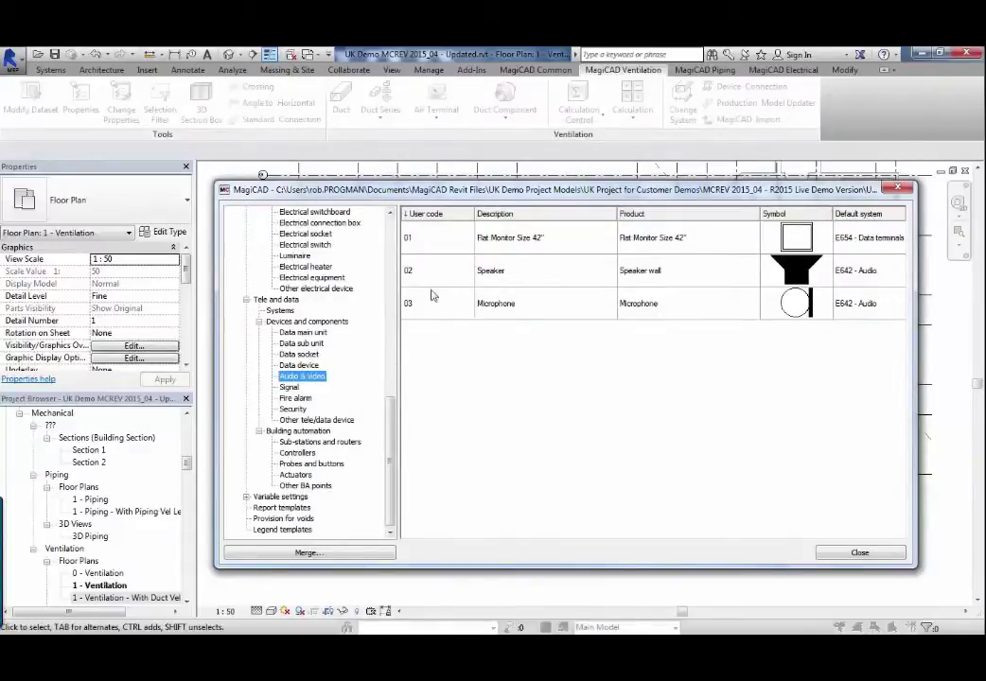
double_click(469, 244)
click(781, 602)
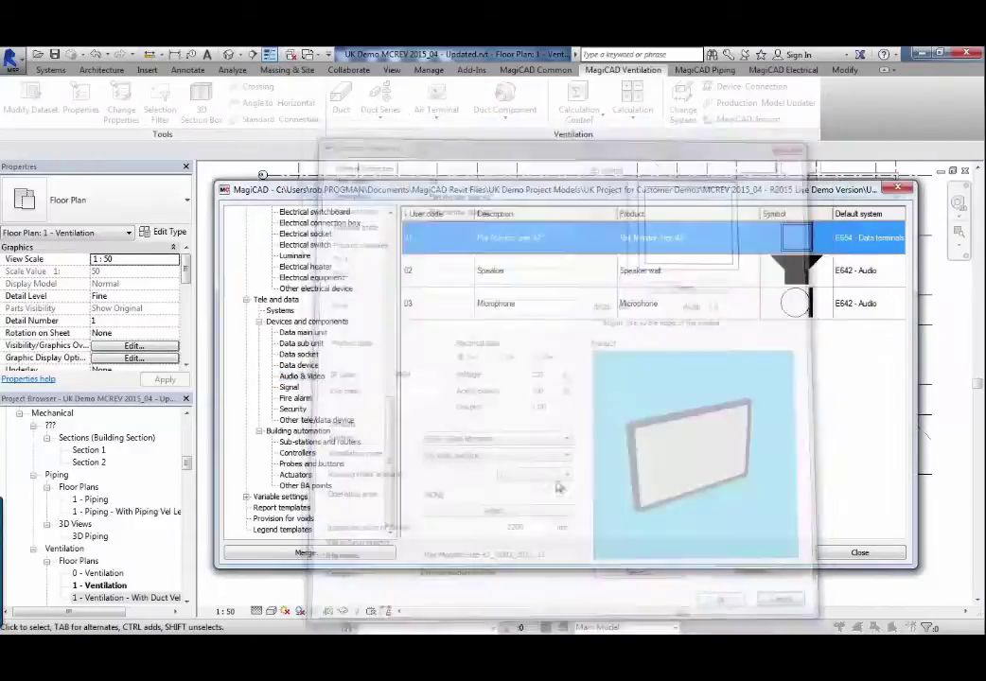
Step: Assign the Heat Detector symbol to fire alarm device 01, Heat detector, and accept its properties
click(289, 388)
click(294, 399)
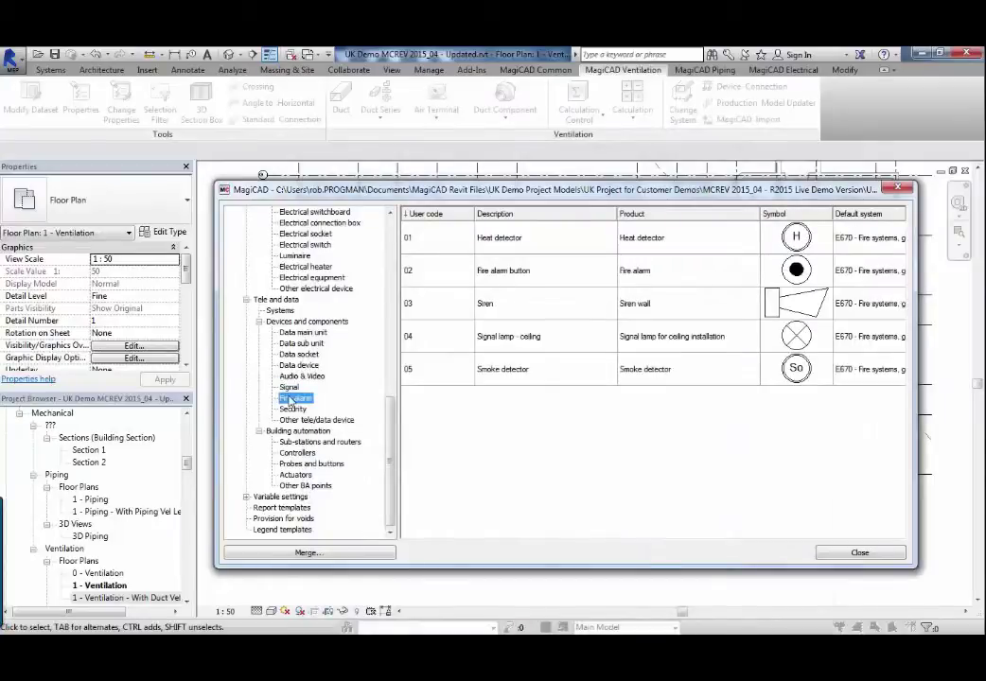
double_click(501, 244)
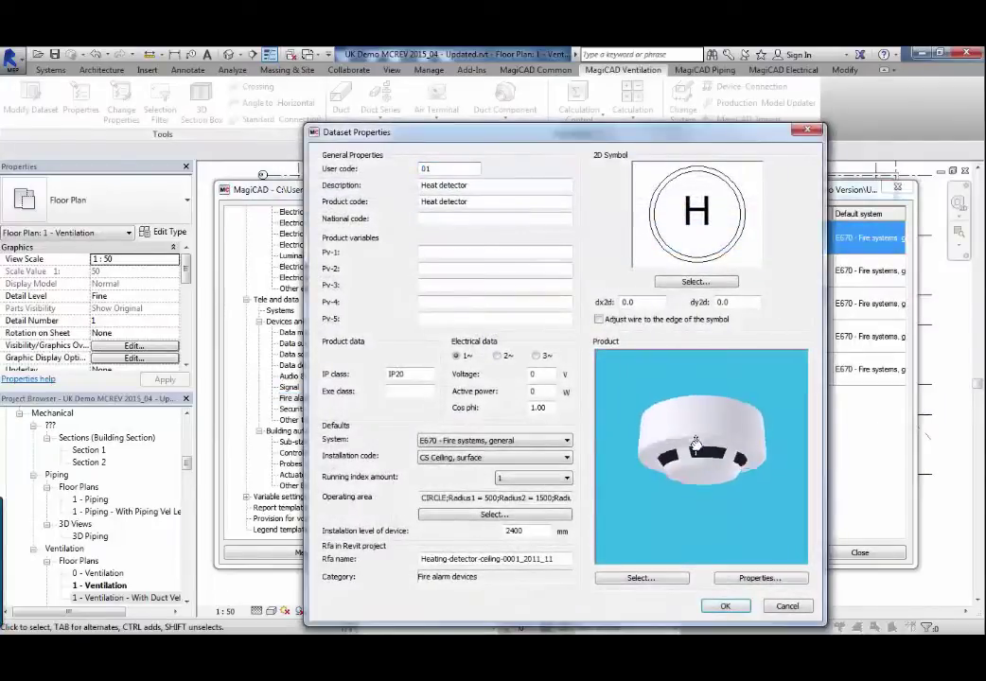
click(693, 282)
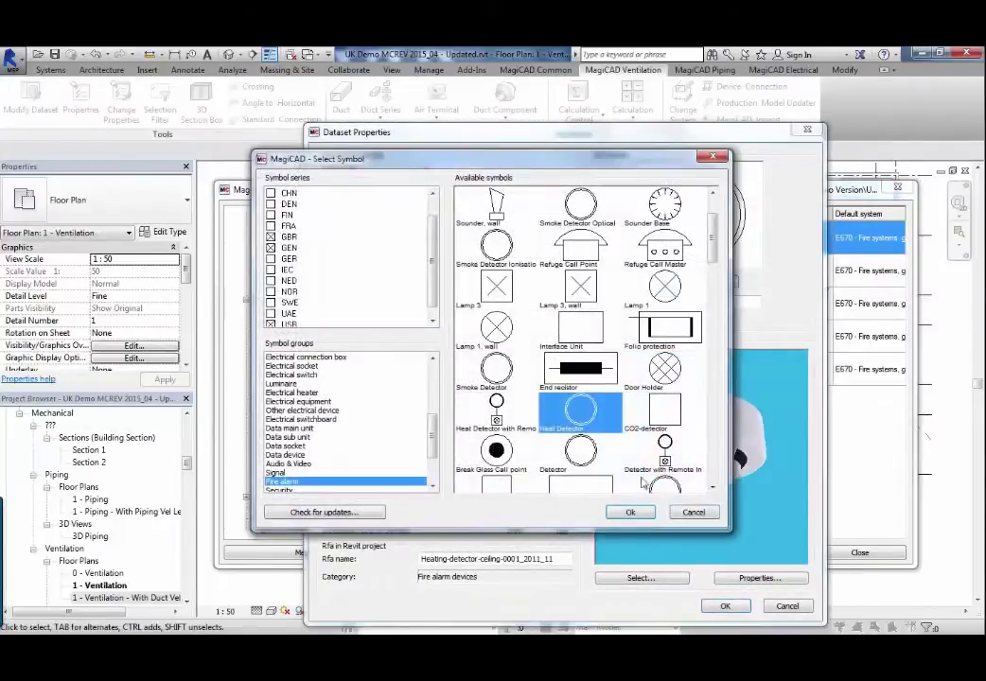
click(631, 512)
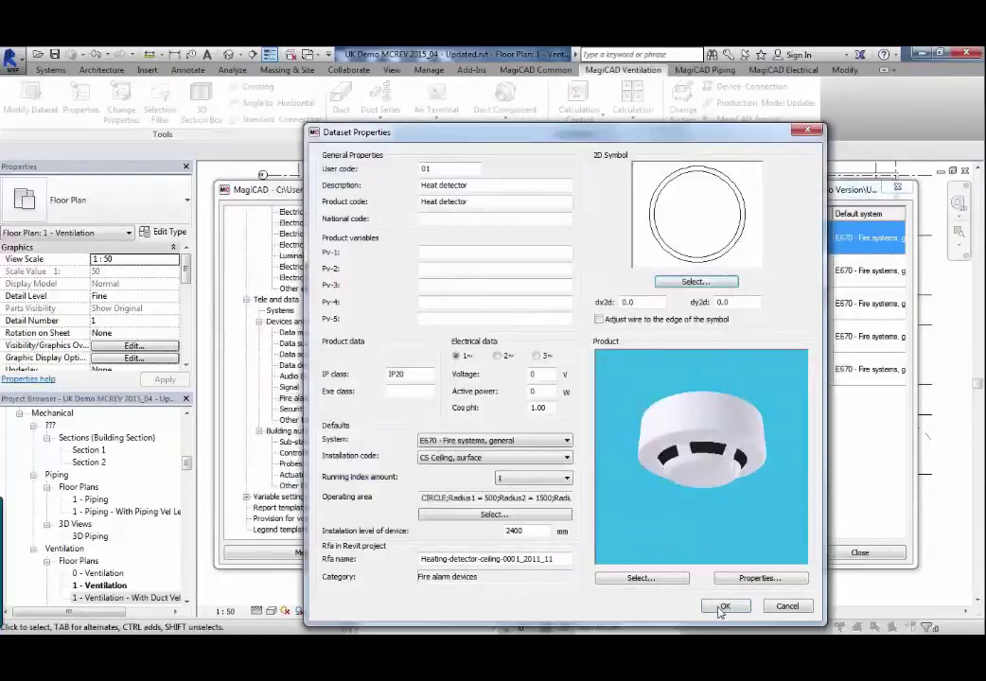
click(724, 606)
Step: Review the properties of the ceiling video camera and open the wall IR detector among the security devices
click(295, 408)
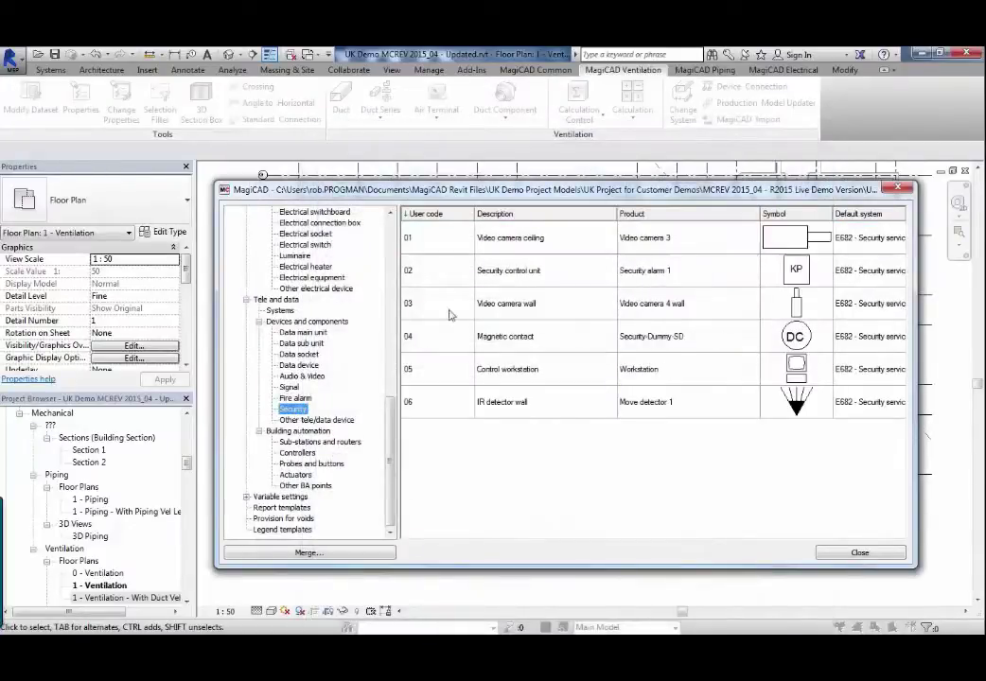
double_click(526, 241)
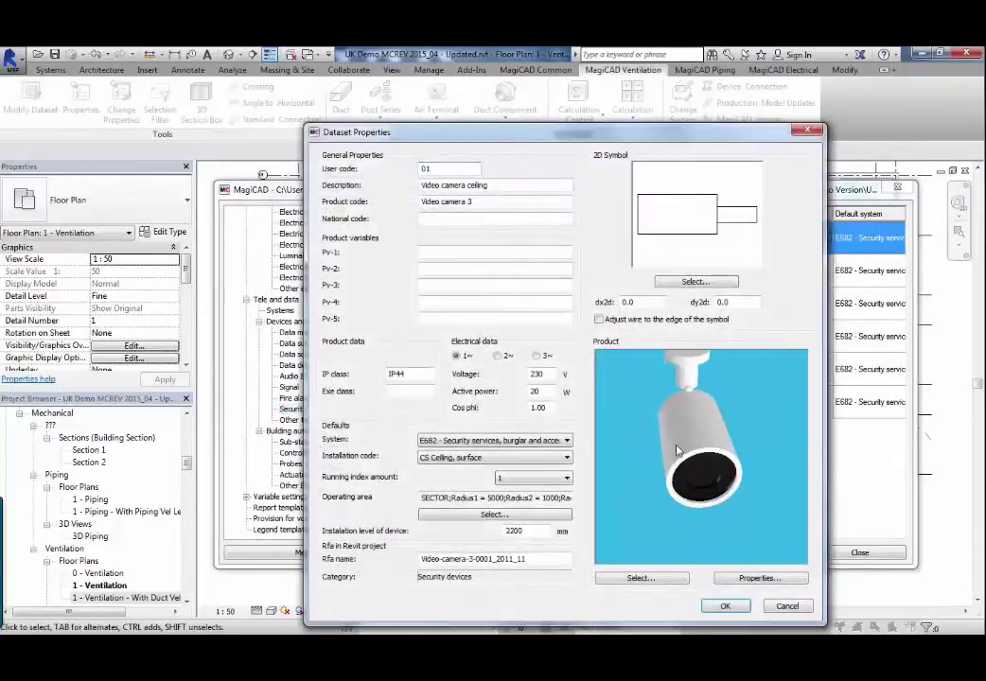
click(722, 606)
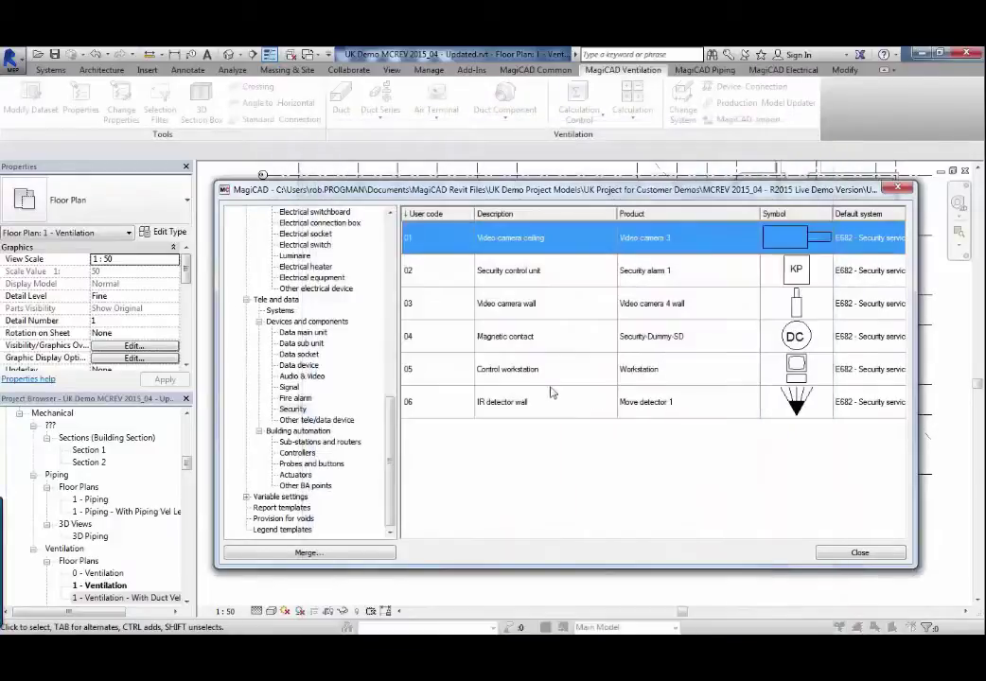
double_click(545, 410)
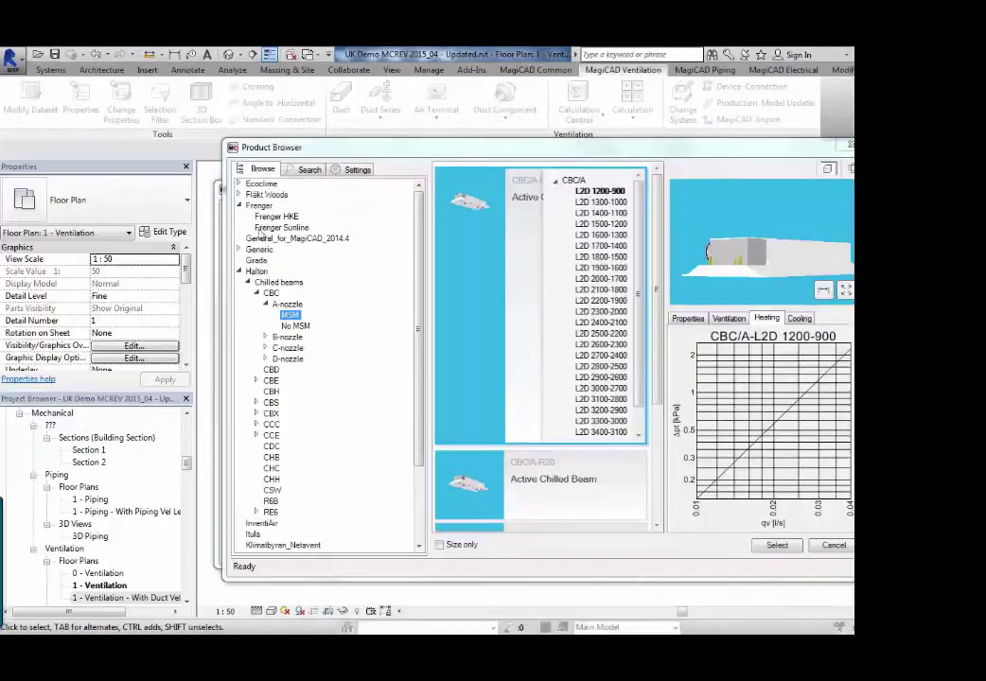
Step: Compare the Halton CBC/A chilled beam sizes L2D 1300-1000, 1400-1100, 1600-1300 and 1900-1600 in the Product Browser
click(594, 202)
click(595, 213)
click(595, 236)
click(598, 268)
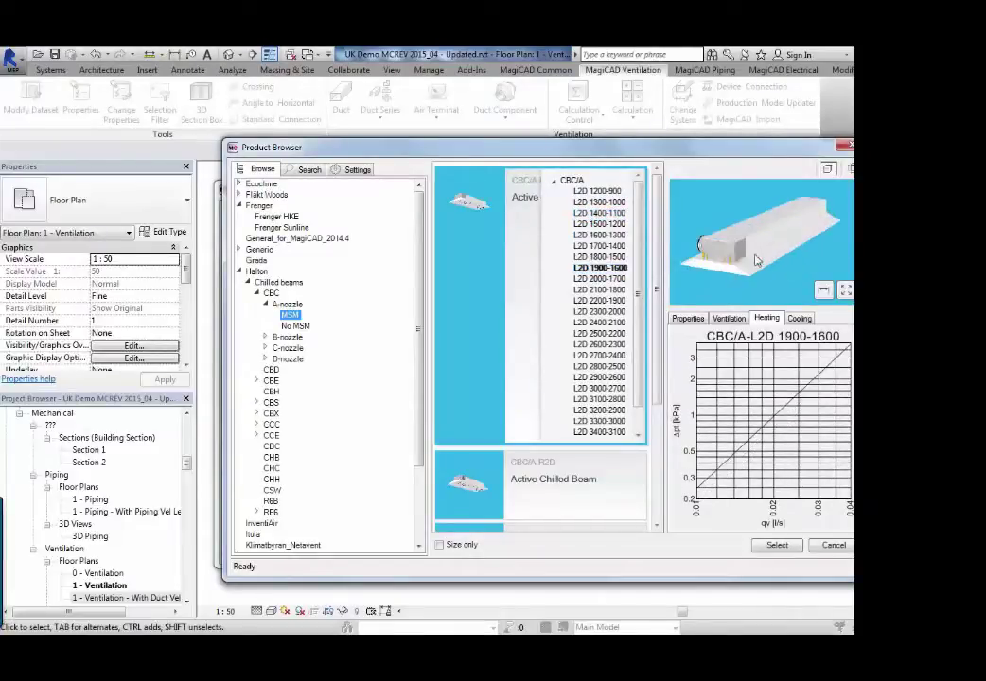
Step: Inspect the enlarged 3D preview of the CBC/A-L2D 1900-1600 beam with its dimensions, and view the CBC B-nozzle MSM products
click(846, 289)
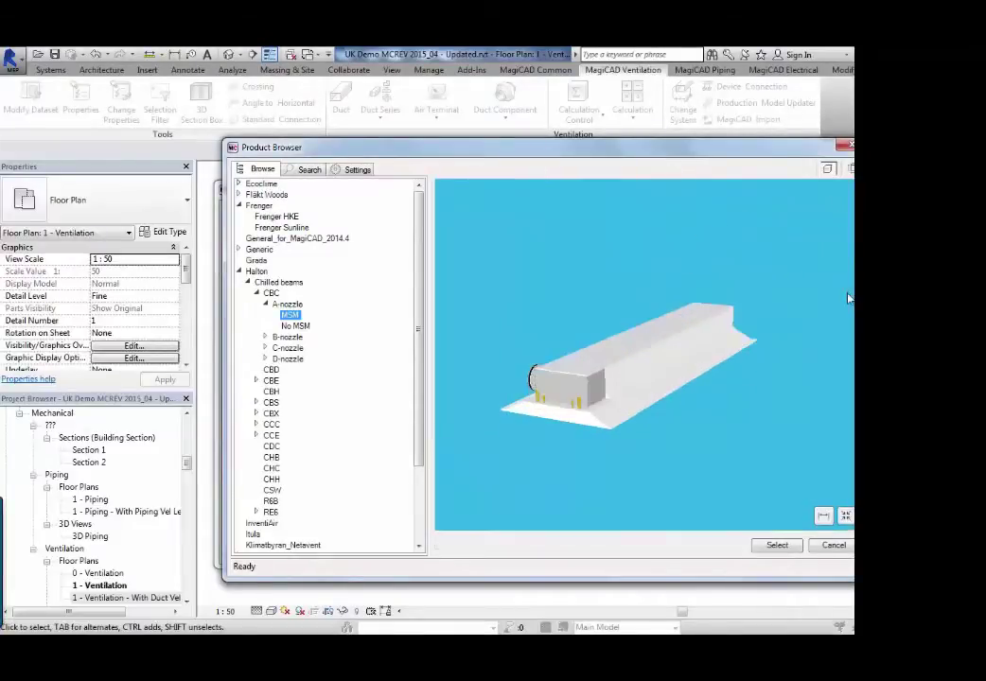
click(828, 519)
drag(629, 464, 621, 386)
click(844, 517)
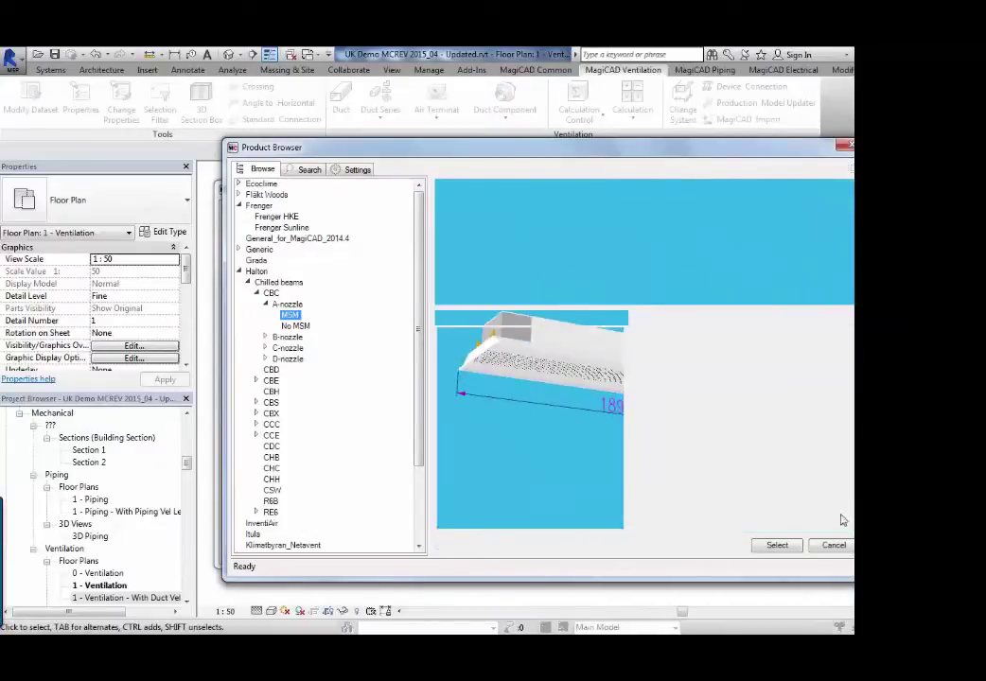
click(267, 338)
click(290, 347)
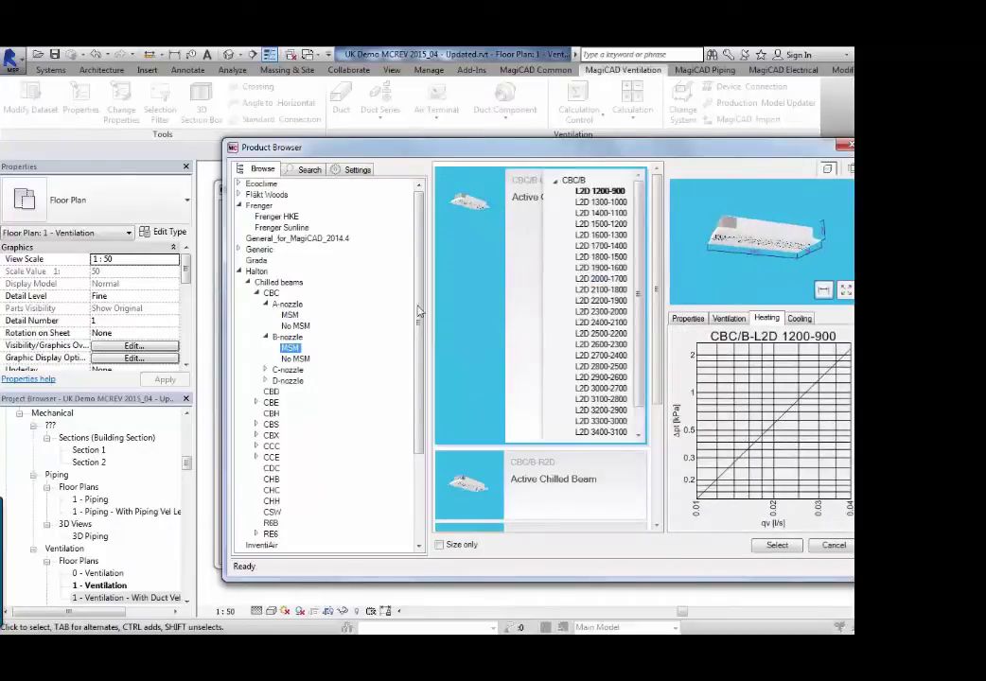
Step: Assign the Fläkt Woods cooling beam IQCB-060-12-1, size 01-0 1noz, to chilled beam CBM-3 and accept its dataset properties
click(239, 195)
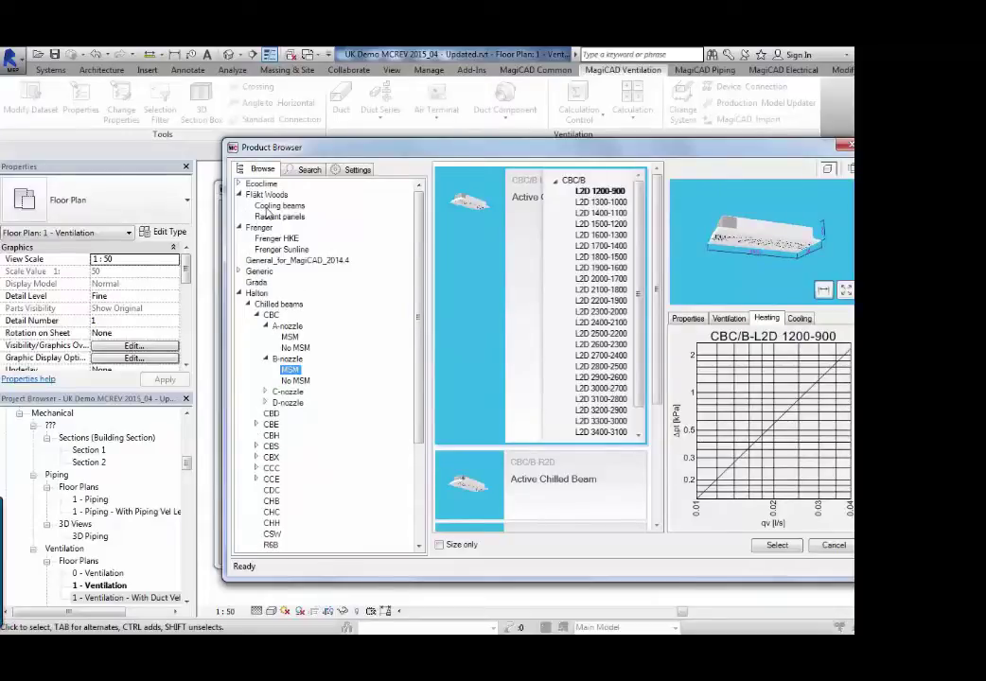
click(275, 206)
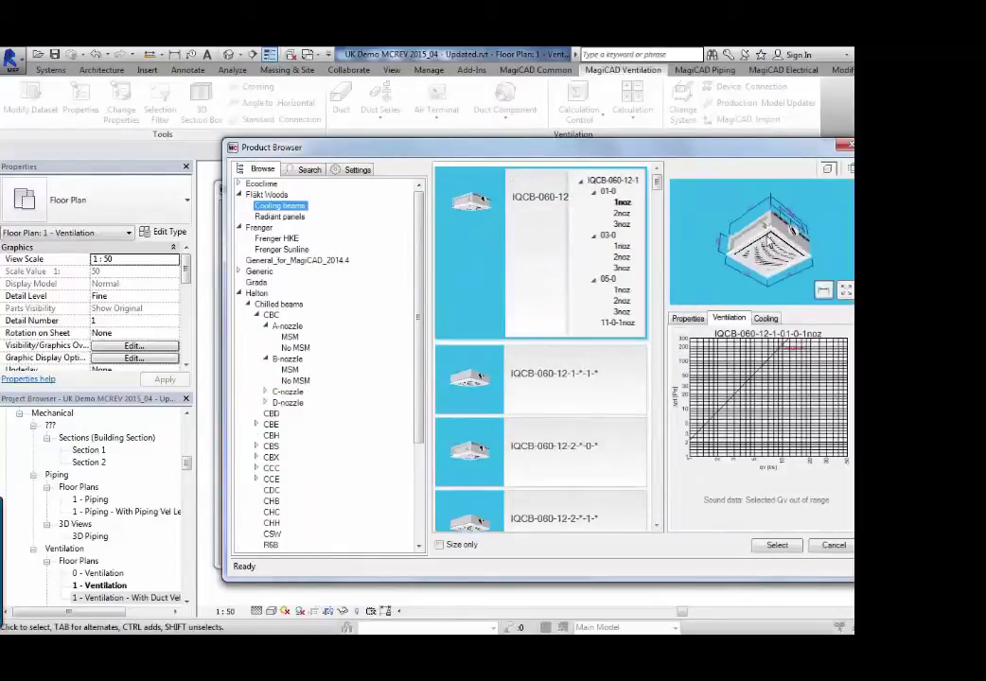
click(776, 546)
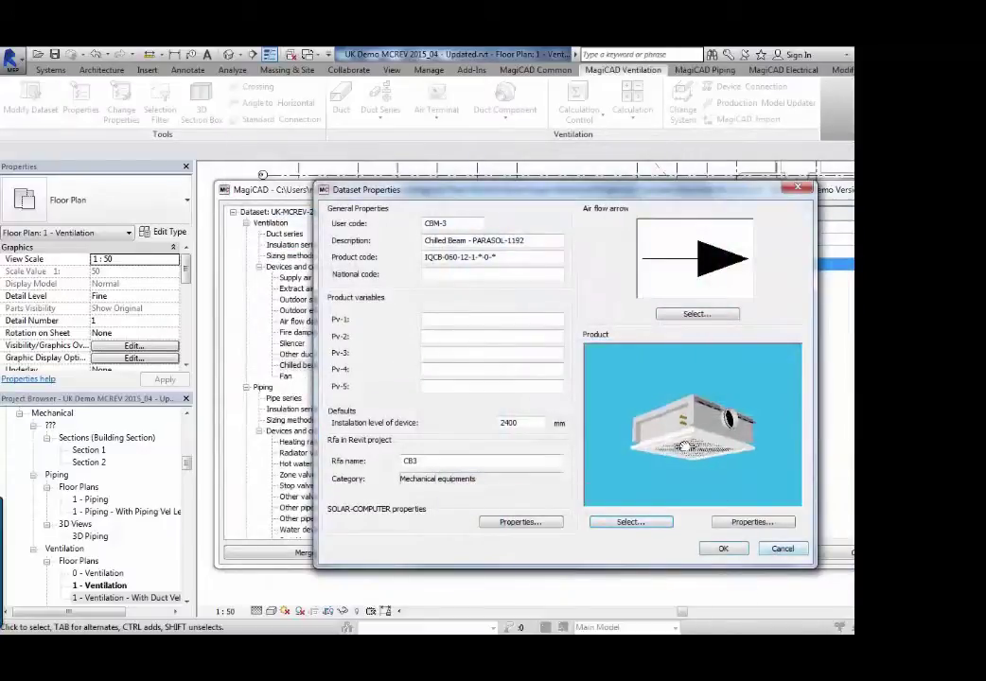
click(721, 551)
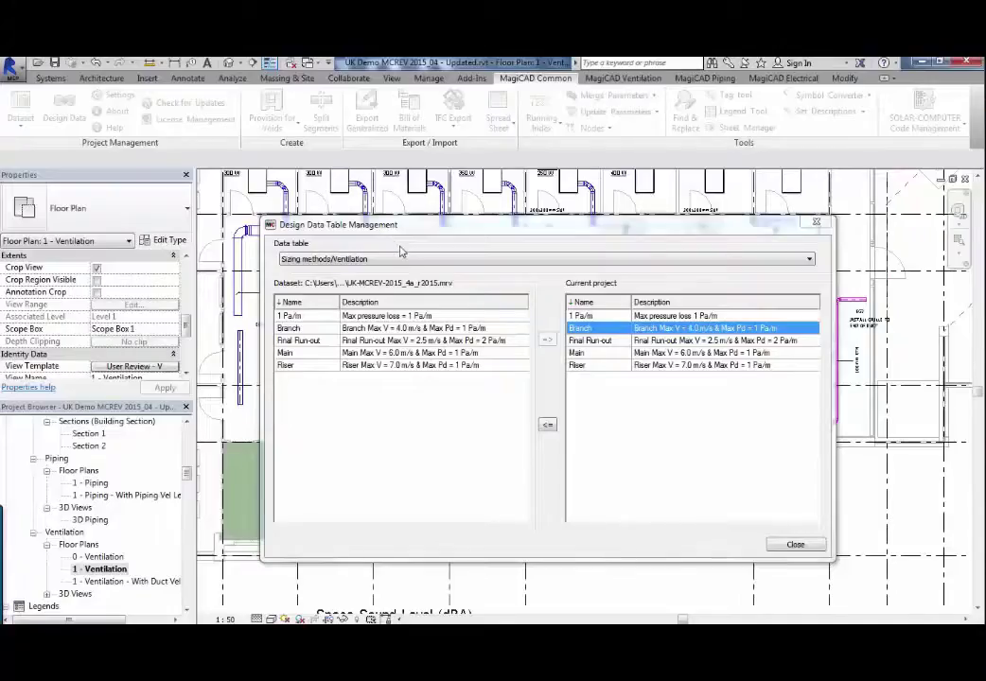
Step: Review the Branch and Final Run-out ventilation sizing methods of the current project in the design data
double_click(606, 330)
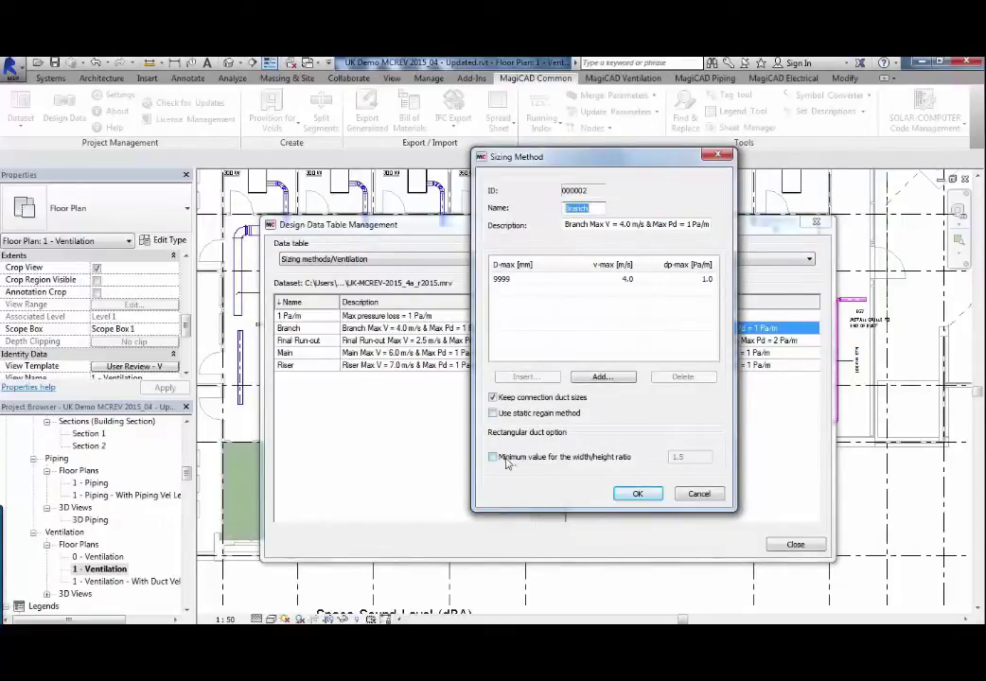
click(632, 494)
double_click(602, 346)
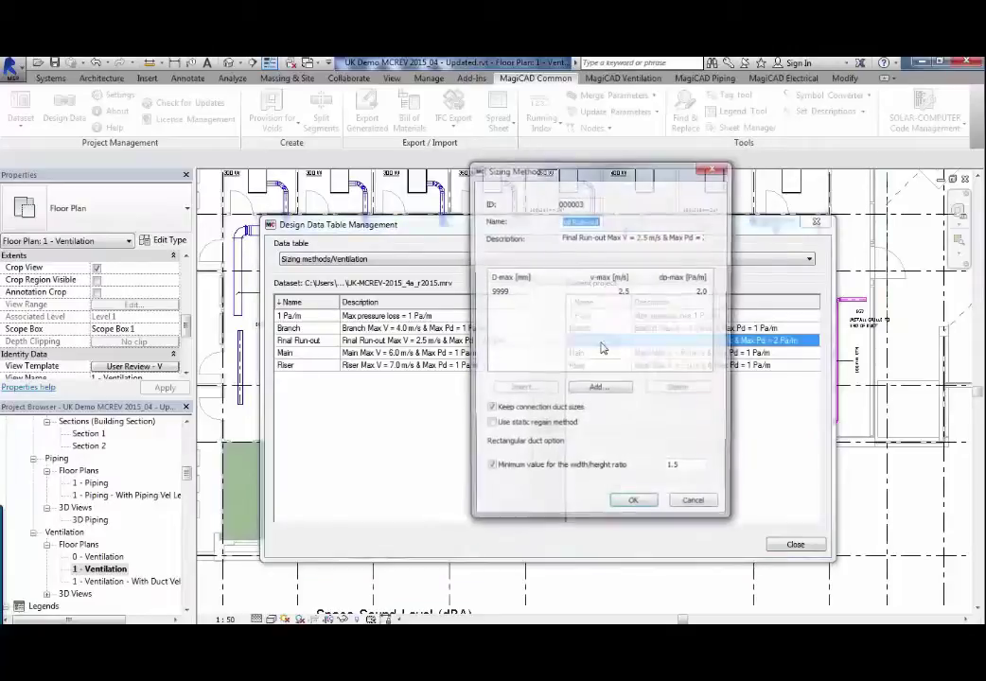
click(635, 506)
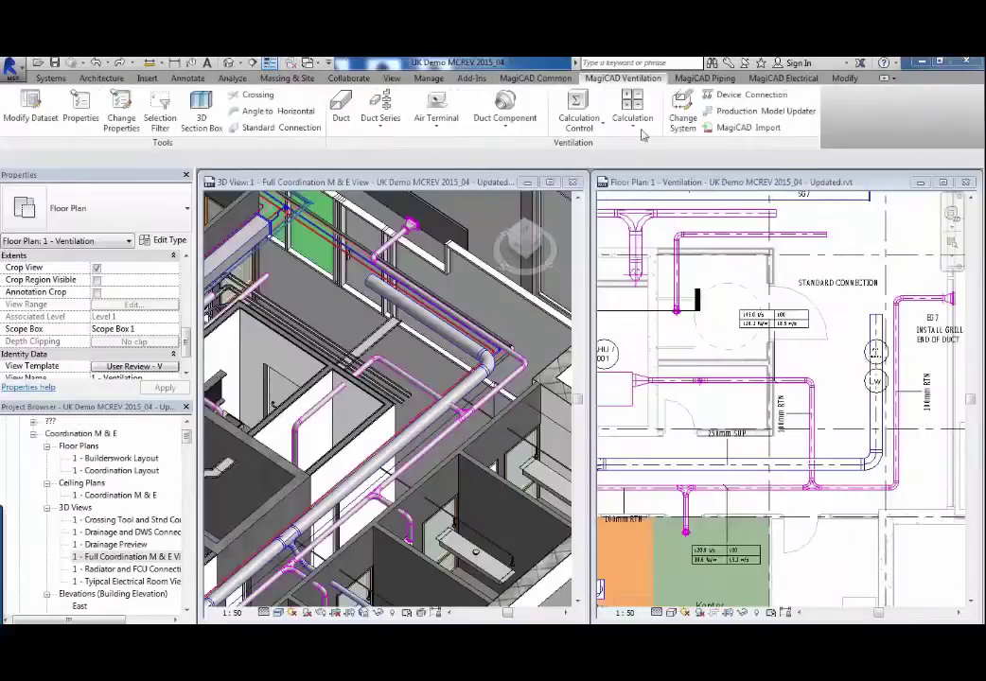
Step: Size the whole extract duct network with the Branch Max V = 4.0 m/s & Max Pd = 1 Pa/m method and update the model
click(632, 106)
click(641, 149)
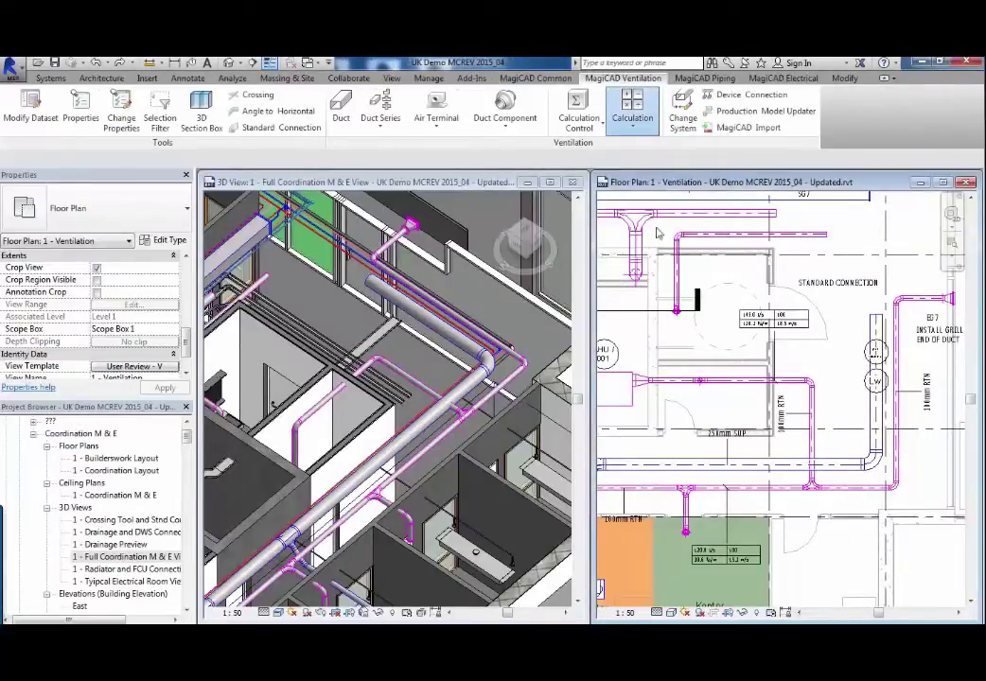
click(422, 348)
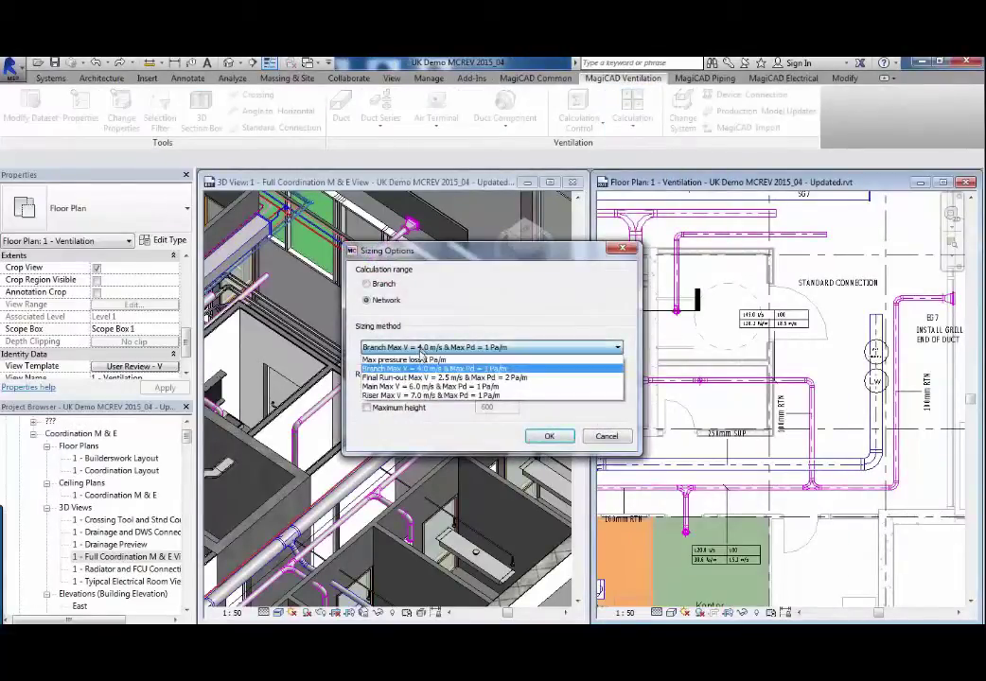
click(416, 349)
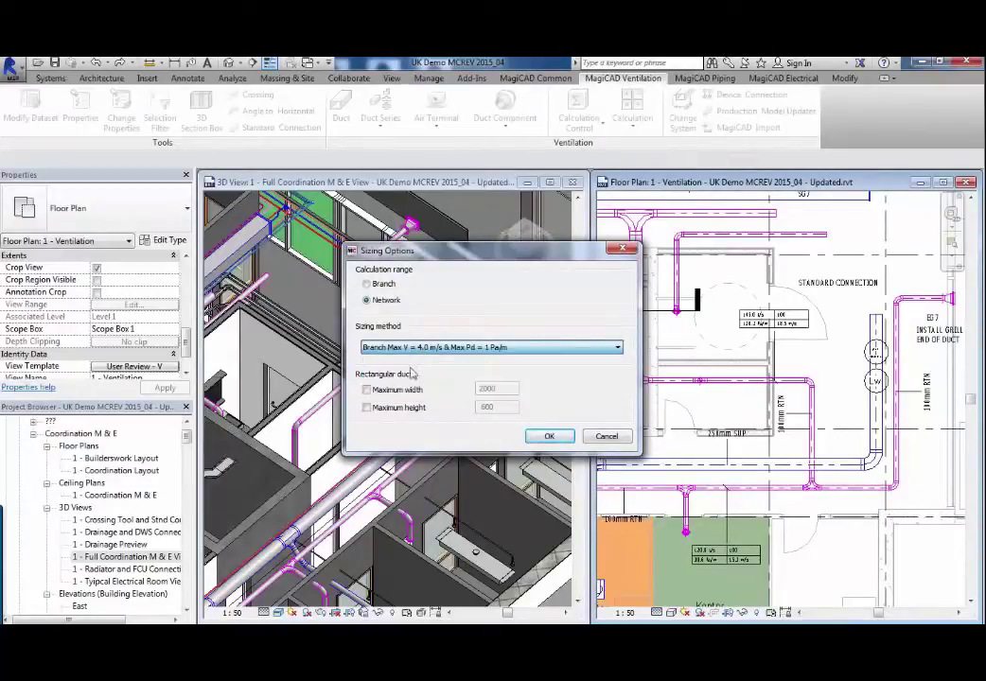
click(379, 300)
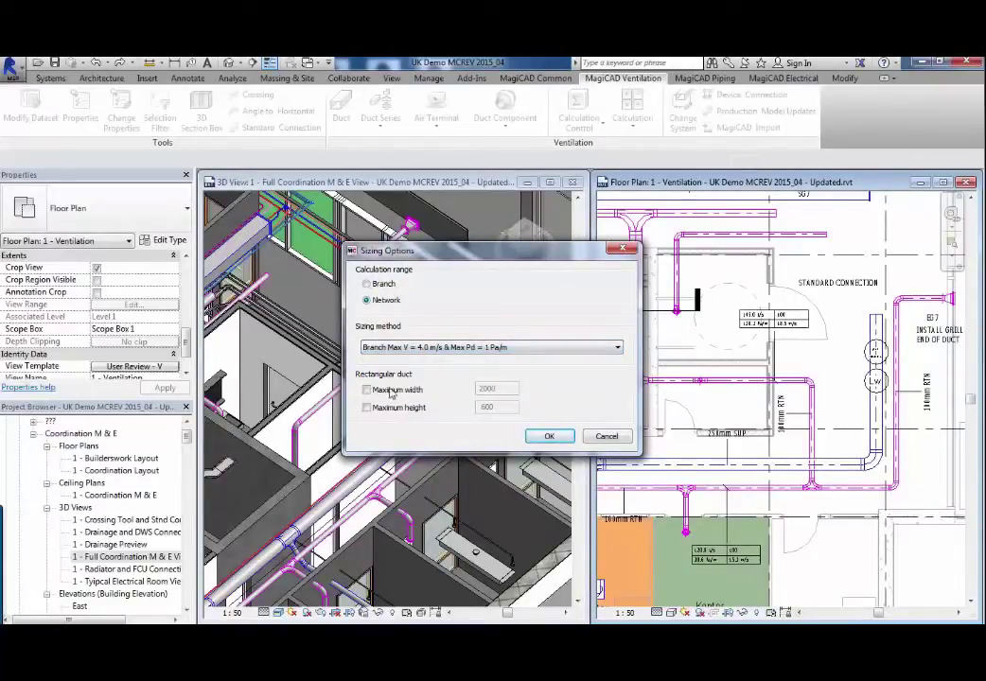
click(547, 436)
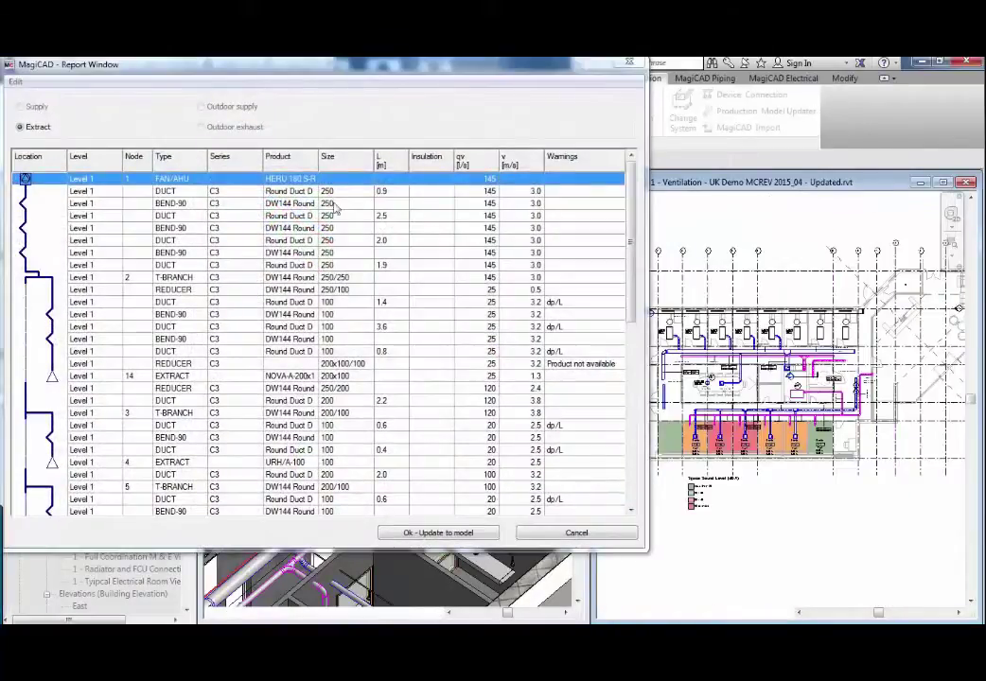
scroll(343, 295, down, 13)
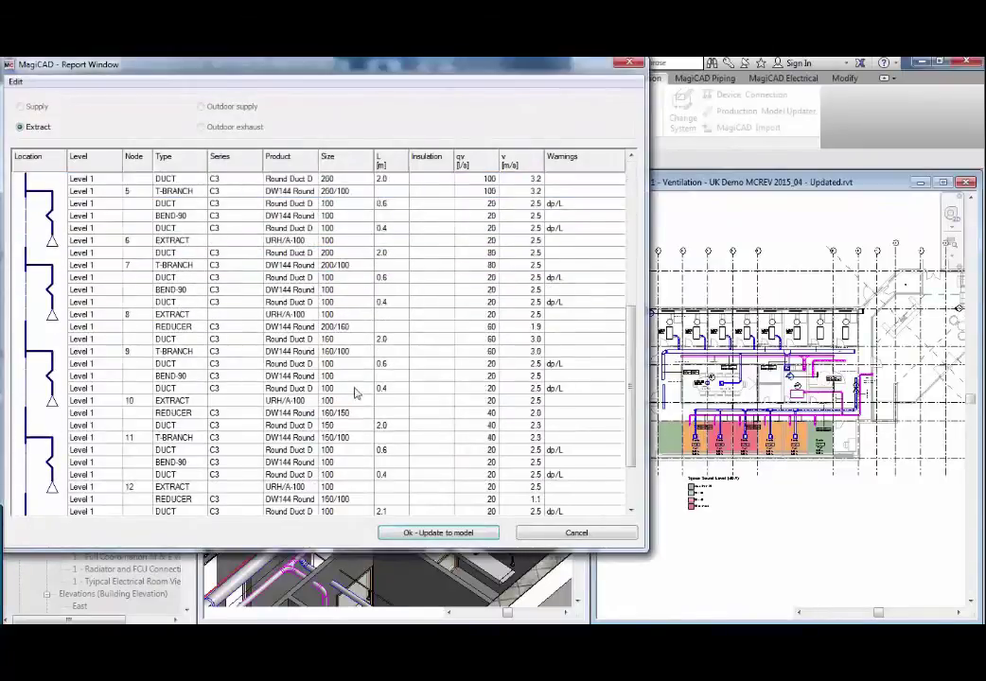
click(432, 533)
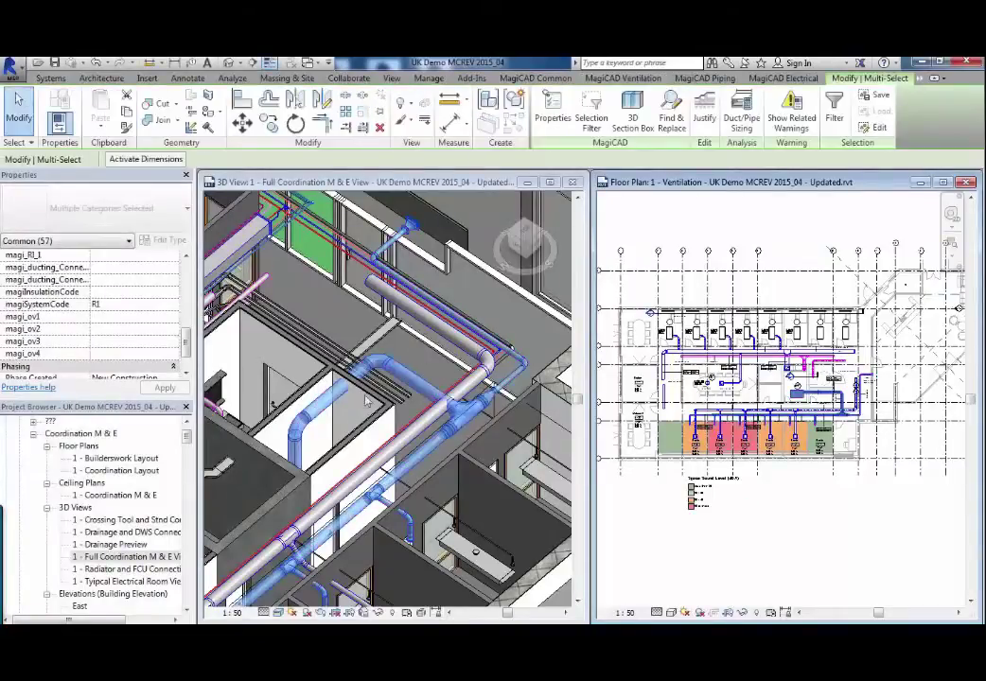
click(727, 525)
Step: Run a balancing calculation for the whole network from the duct beside the AHU, with the index route highlighted
scroll(793, 410, up, 6)
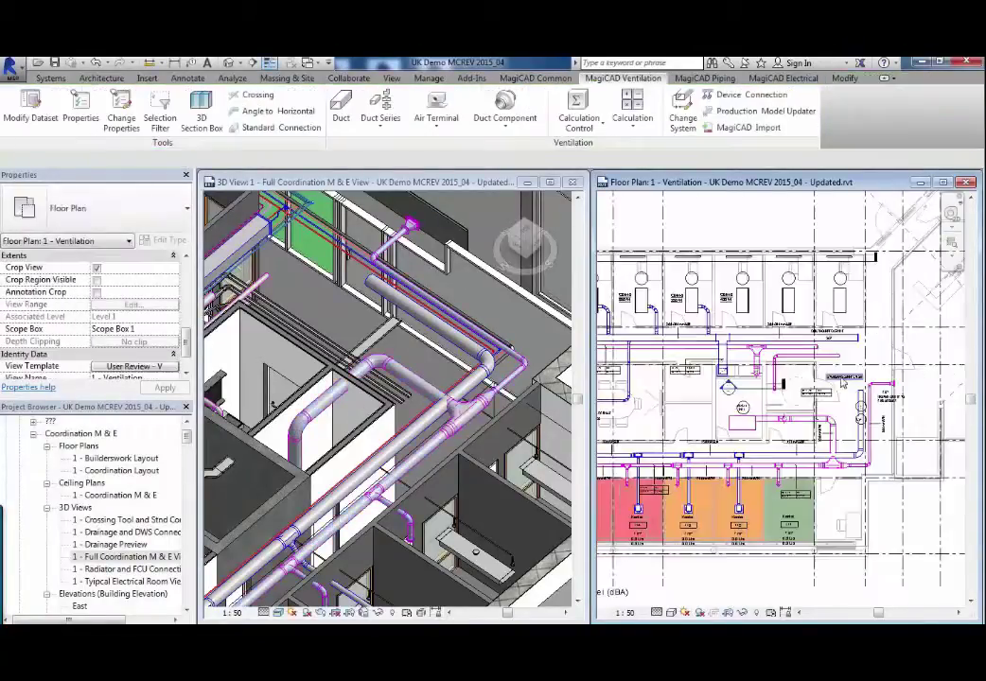
scroll(774, 405, down, 6)
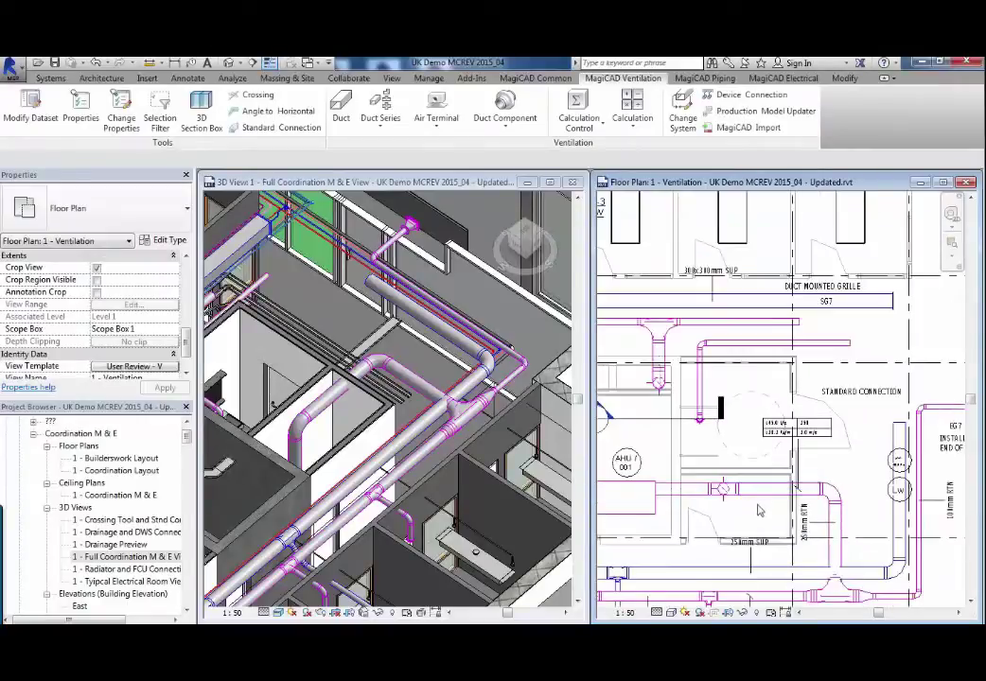
middle_drag(669, 466, 781, 456)
click(633, 118)
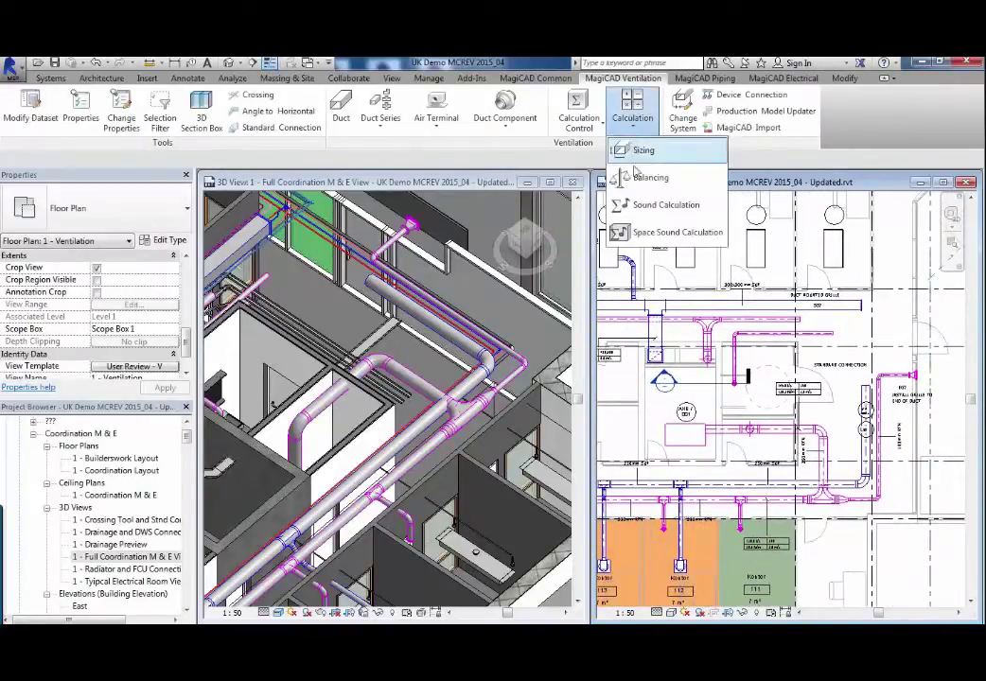
click(636, 181)
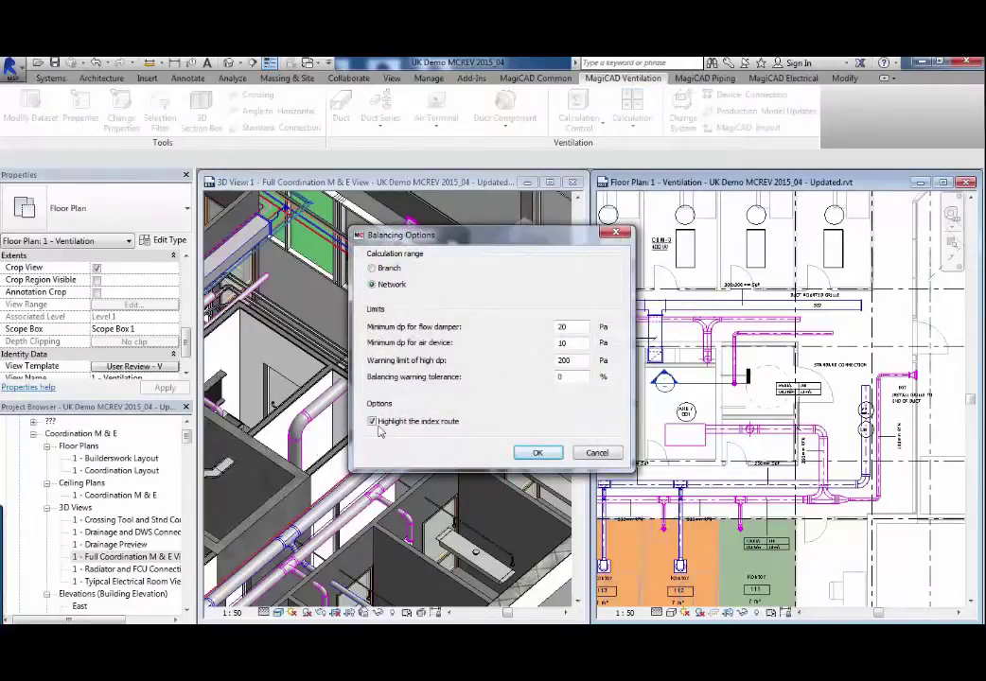
click(538, 452)
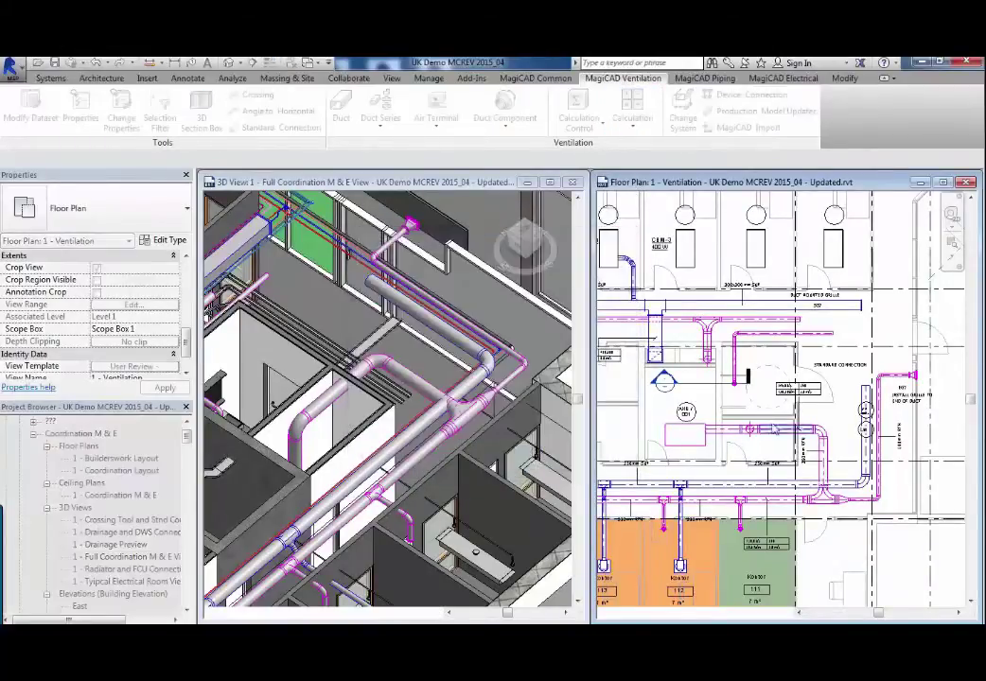
click(782, 429)
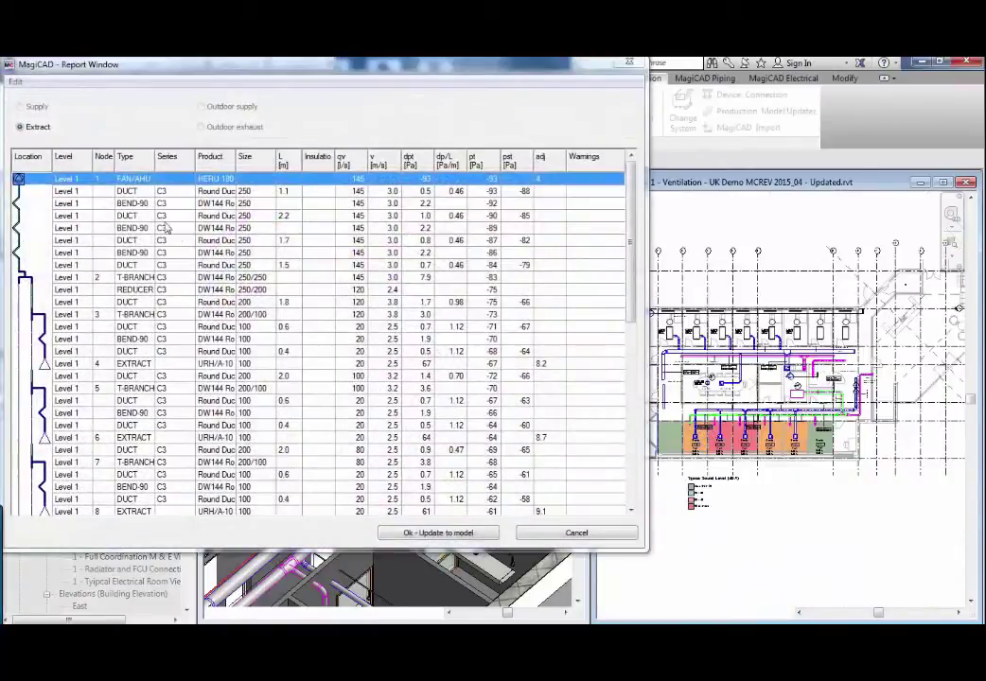
Step: Locate the index route's extract device at node 13 in the floor plan from the balancing report
click(142, 228)
scroll(132, 303, down, 9)
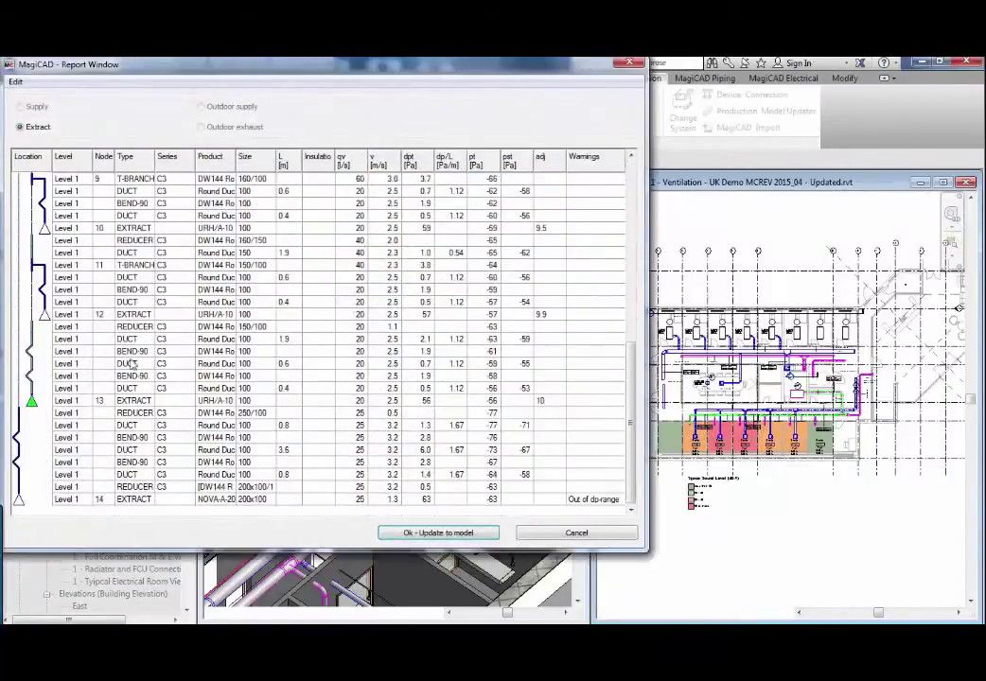
click(76, 401)
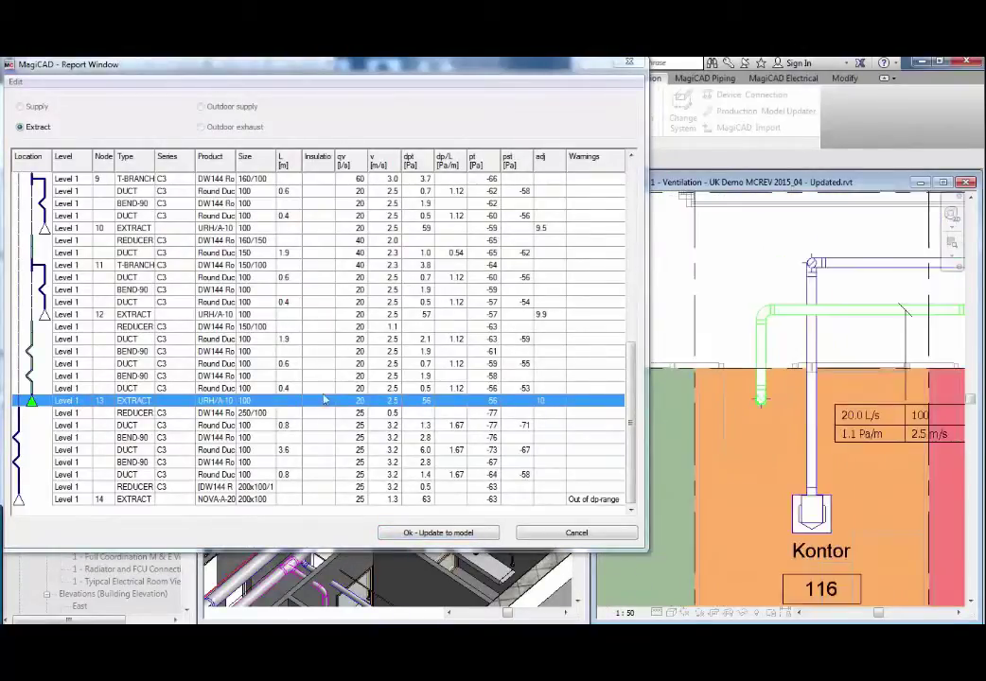
right_click(292, 404)
click(317, 407)
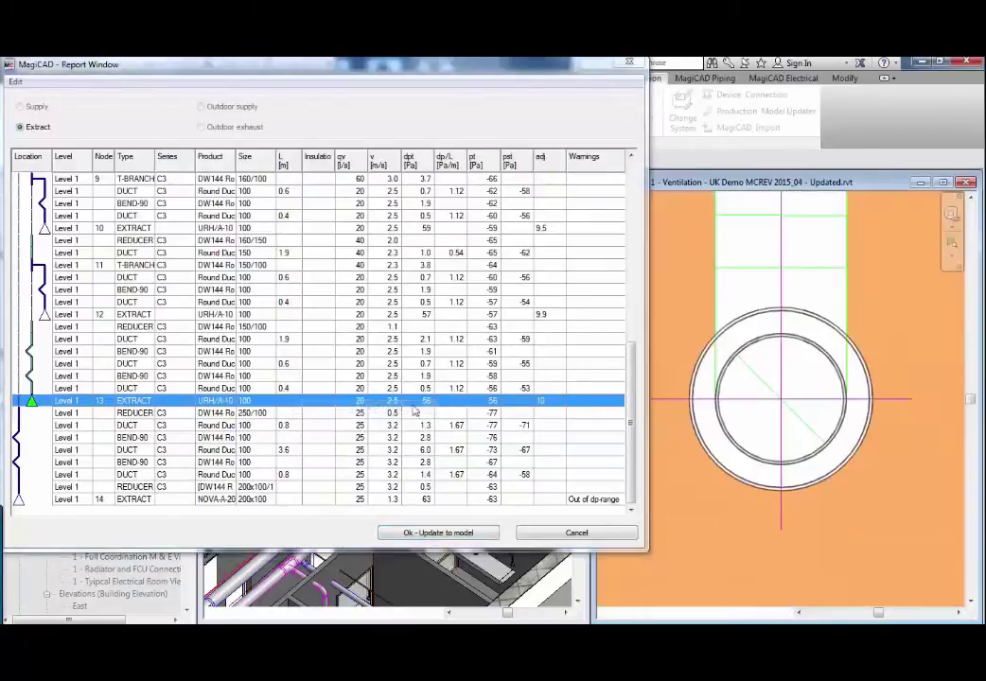
Step: Examine the product properties and pressure and sound diagram of the URH/A-100 extract device at node 13
right_click(264, 380)
right_click(194, 400)
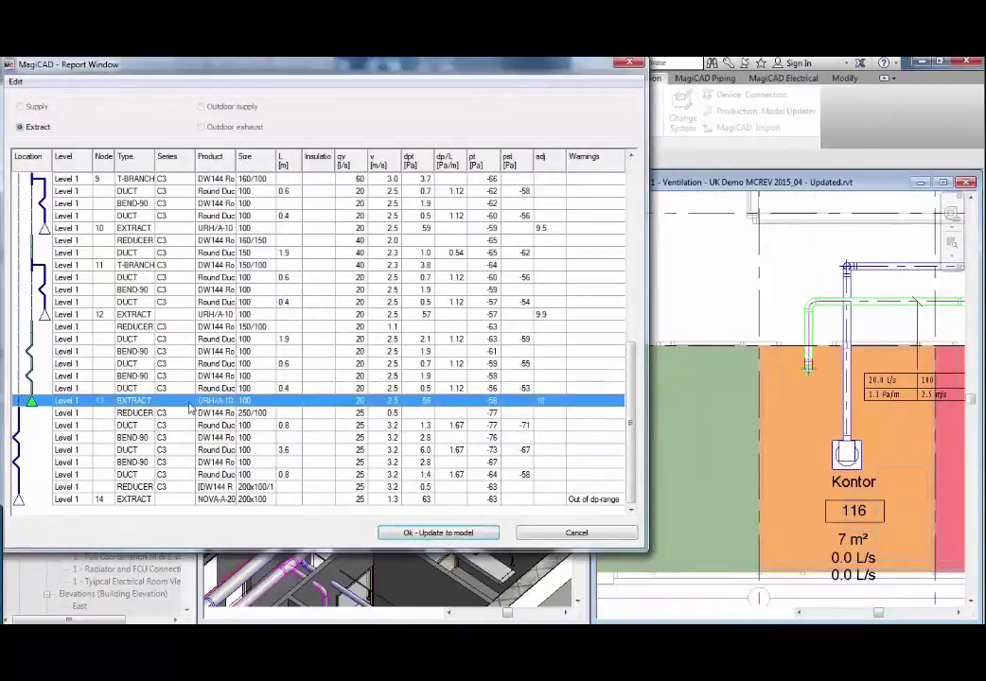
click(232, 452)
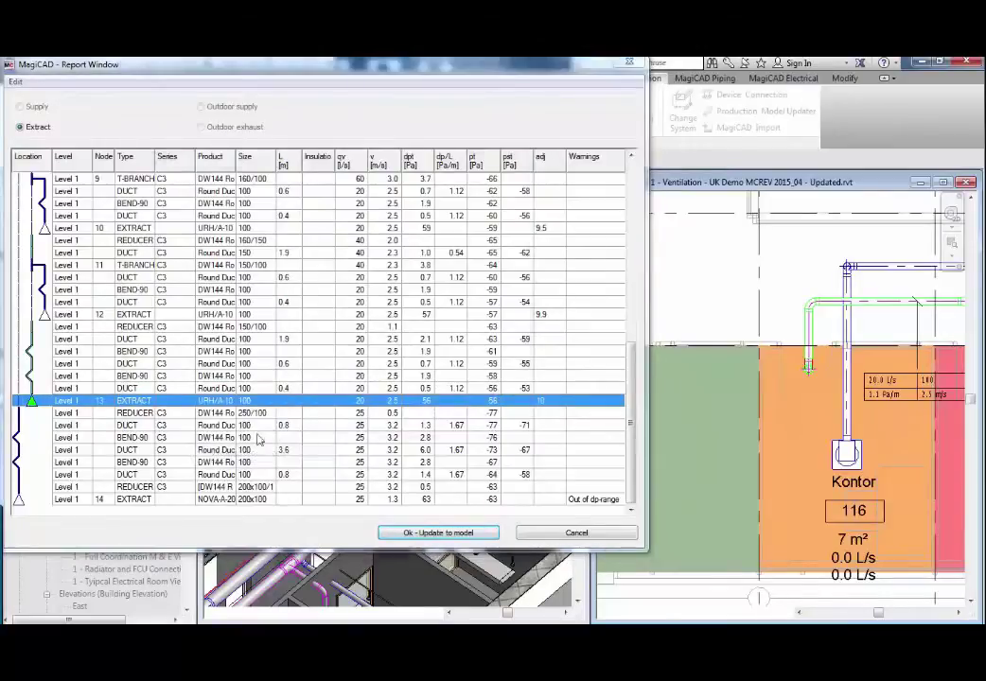
drag(235, 390, 229, 341)
click(305, 408)
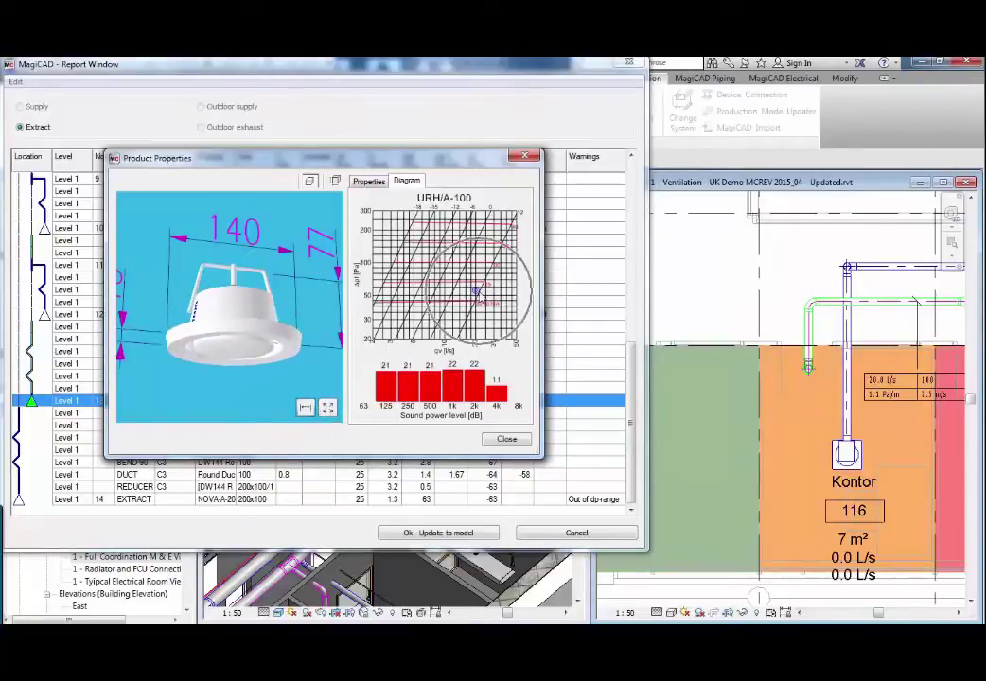
click(507, 439)
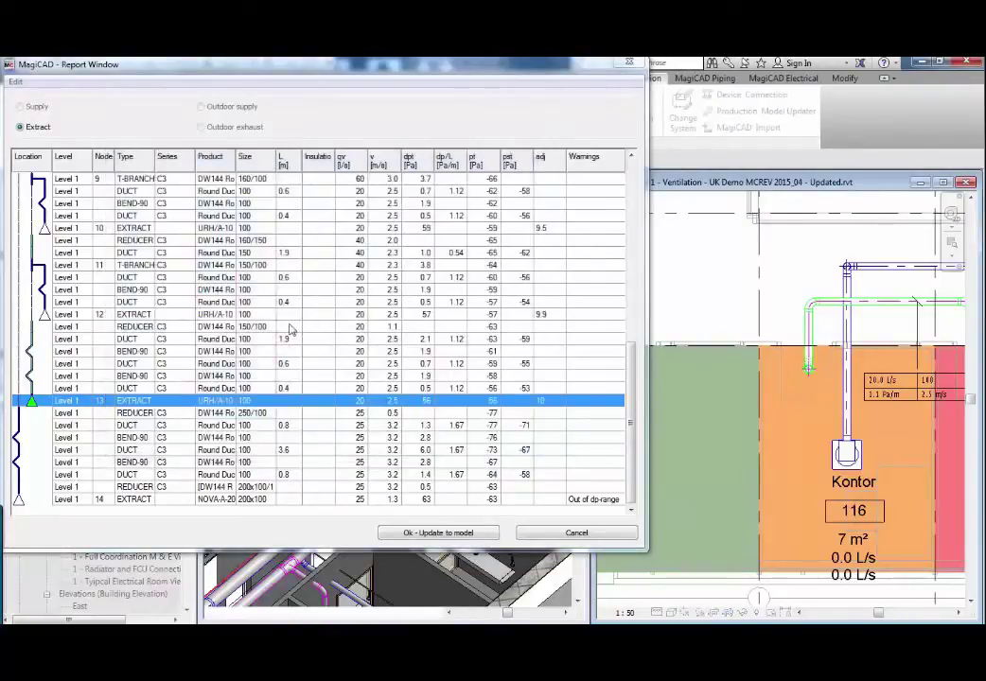
Step: Review the HERU 180 S-R air handling unit's supply air diagram, extract air diagram, product details and 3D preview
scroll(244, 324, up, 10)
right_click(89, 180)
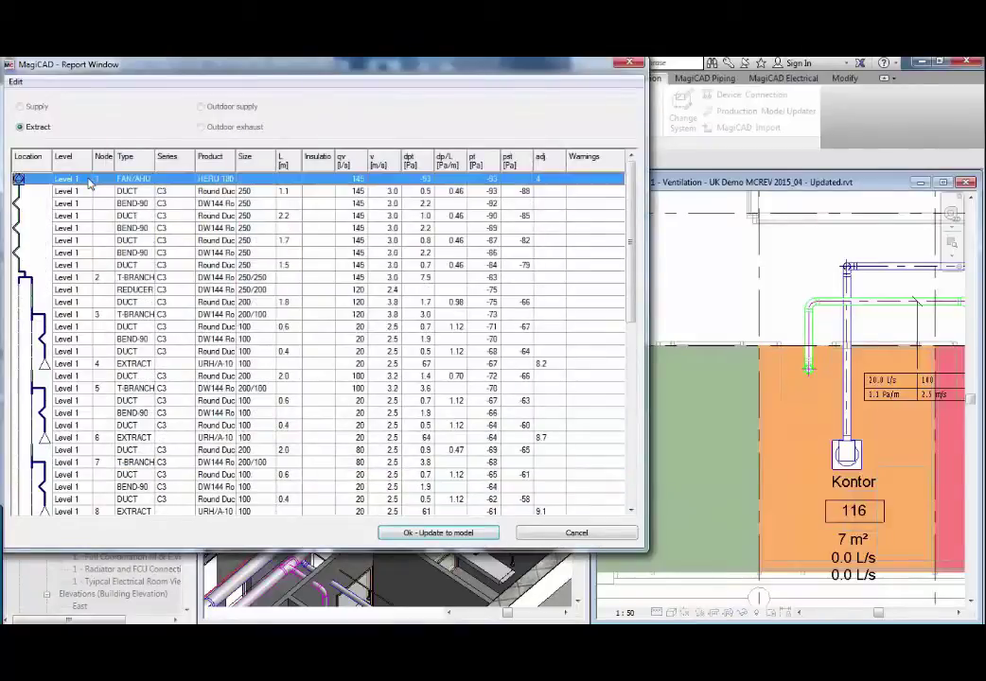
click(117, 210)
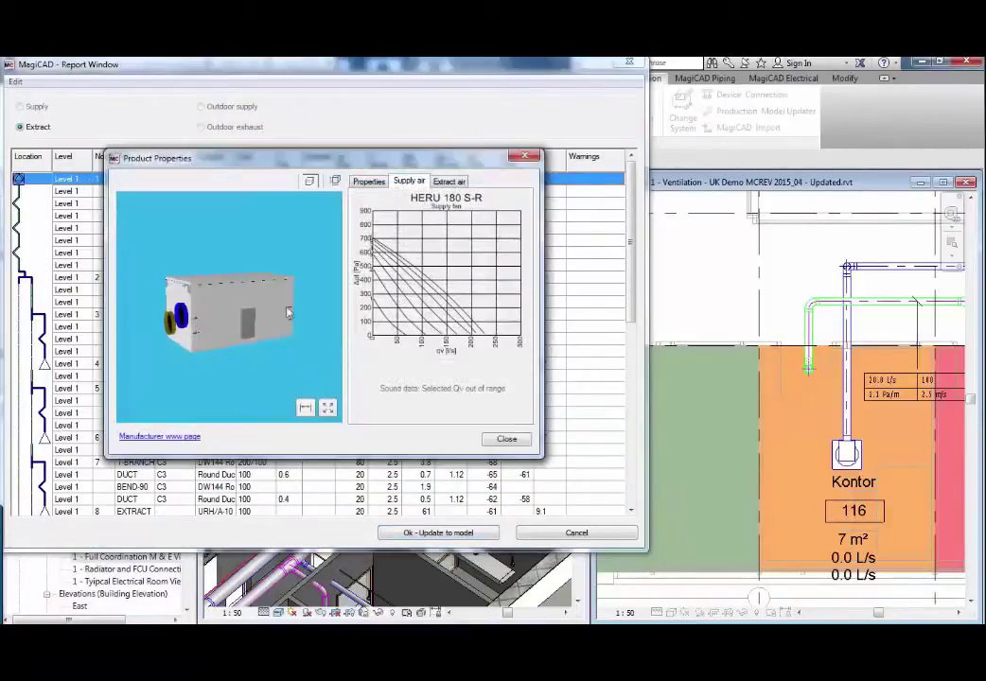
click(448, 181)
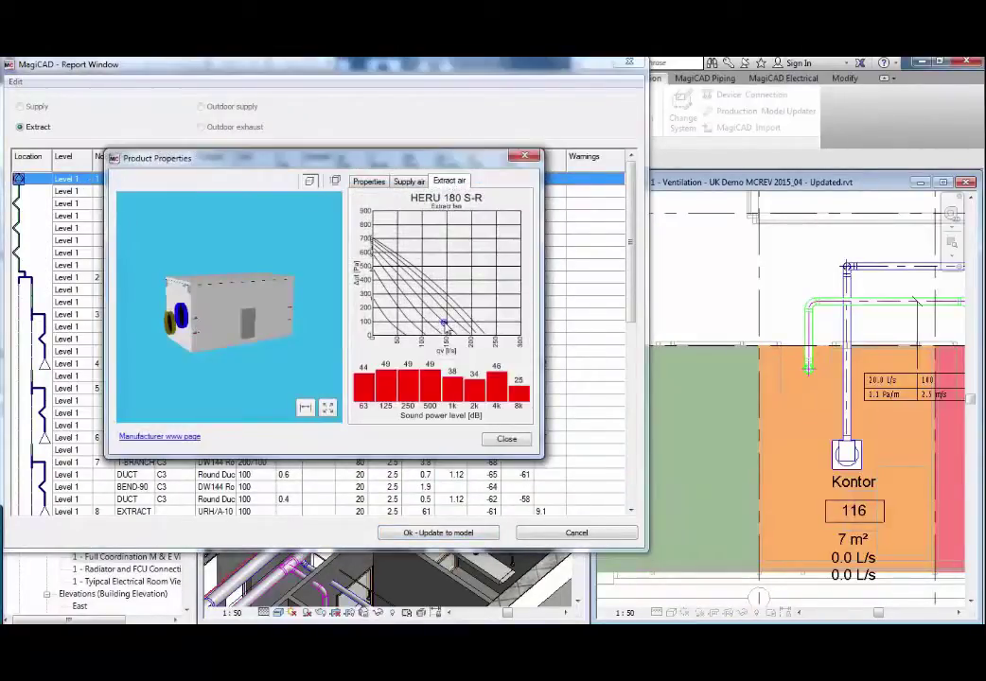
click(369, 182)
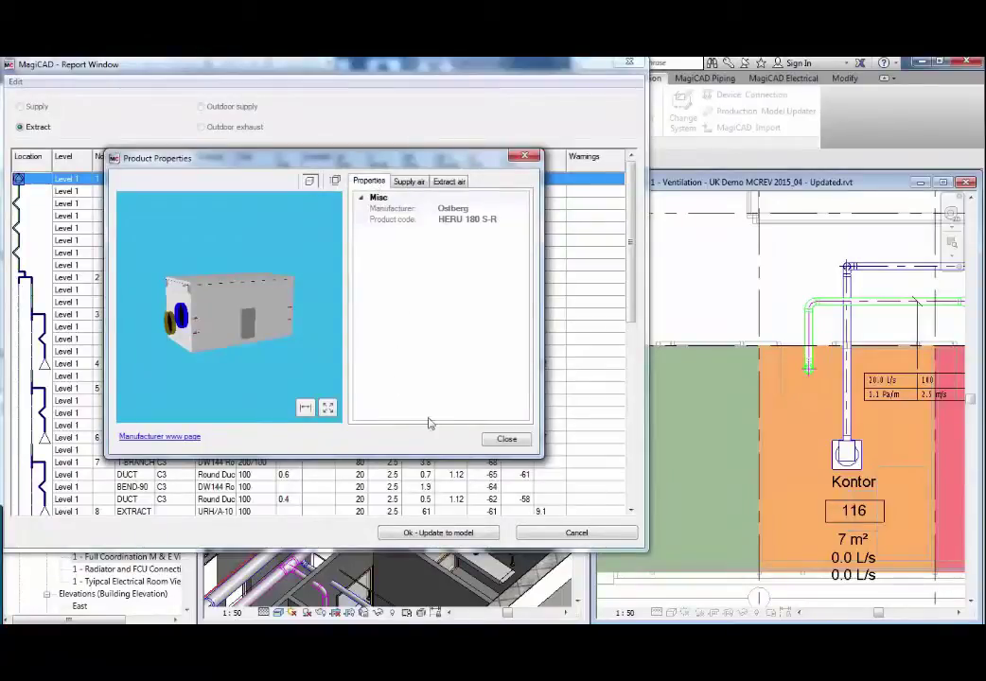
drag(333, 336, 257, 329)
click(502, 441)
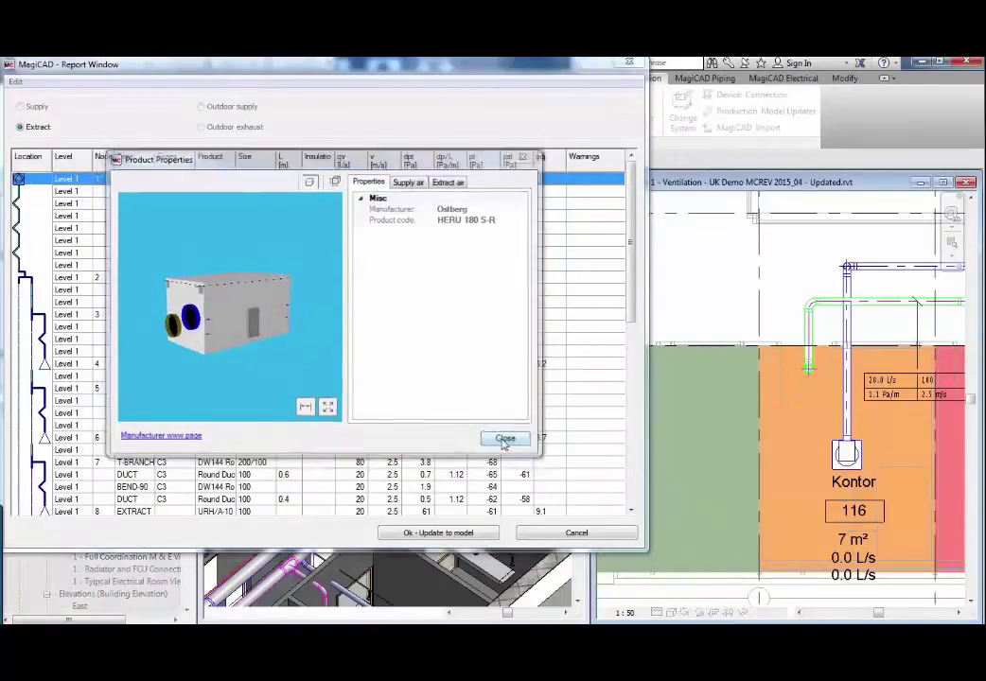
Step: Update the model with the balancing results and check the duct tag beside the AHU in the ventilation floor plan
click(437, 532)
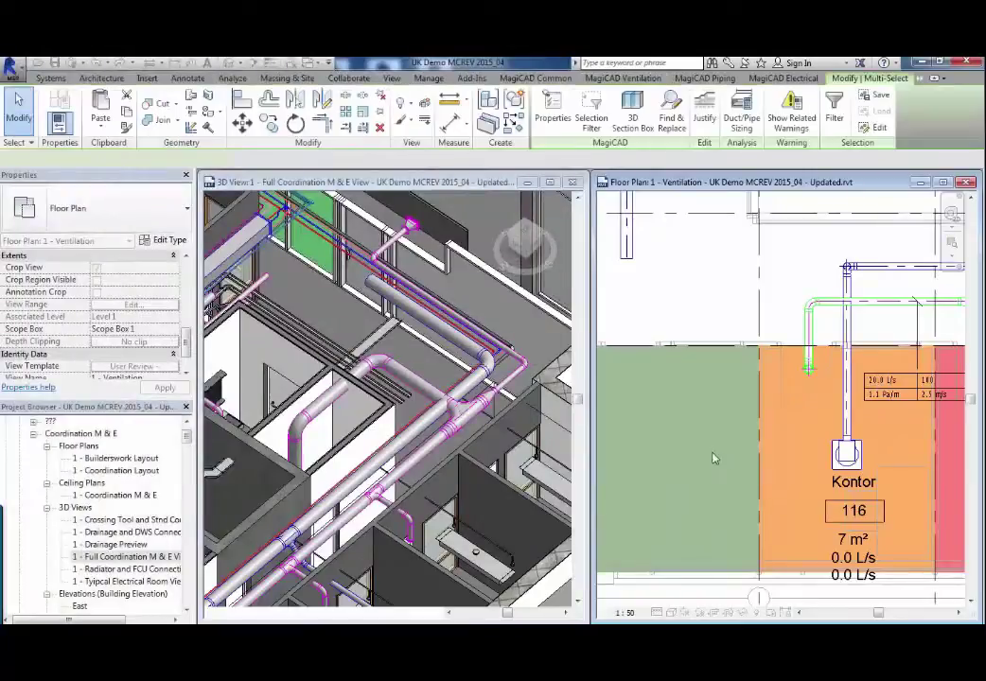
key(Escape)
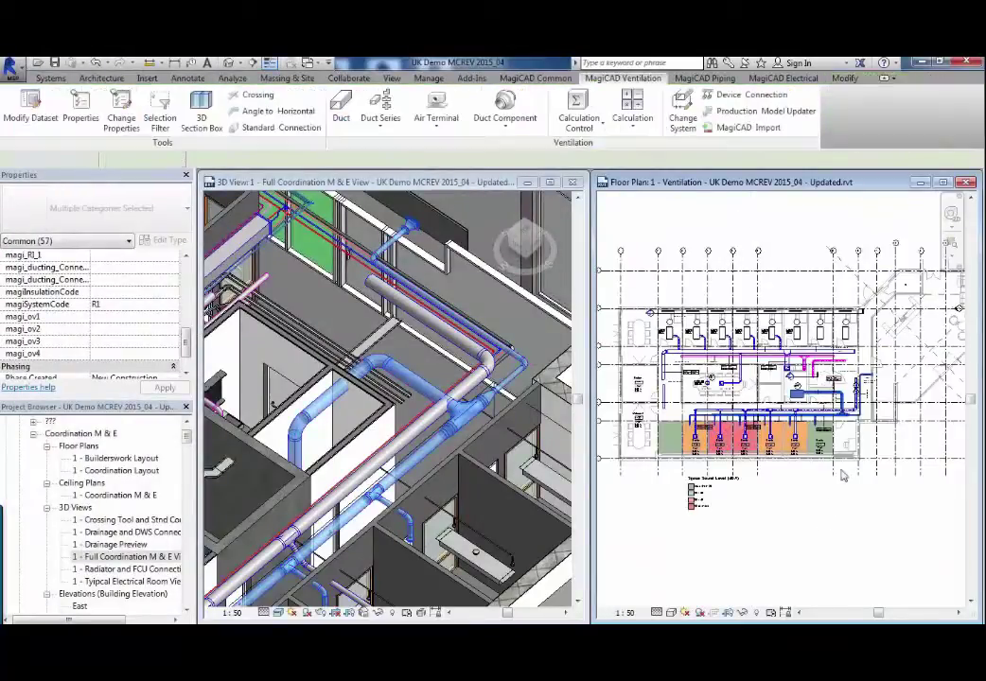
scroll(847, 350, up, 8)
middle_drag(847, 350, 752, 394)
scroll(736, 472, down, 3)
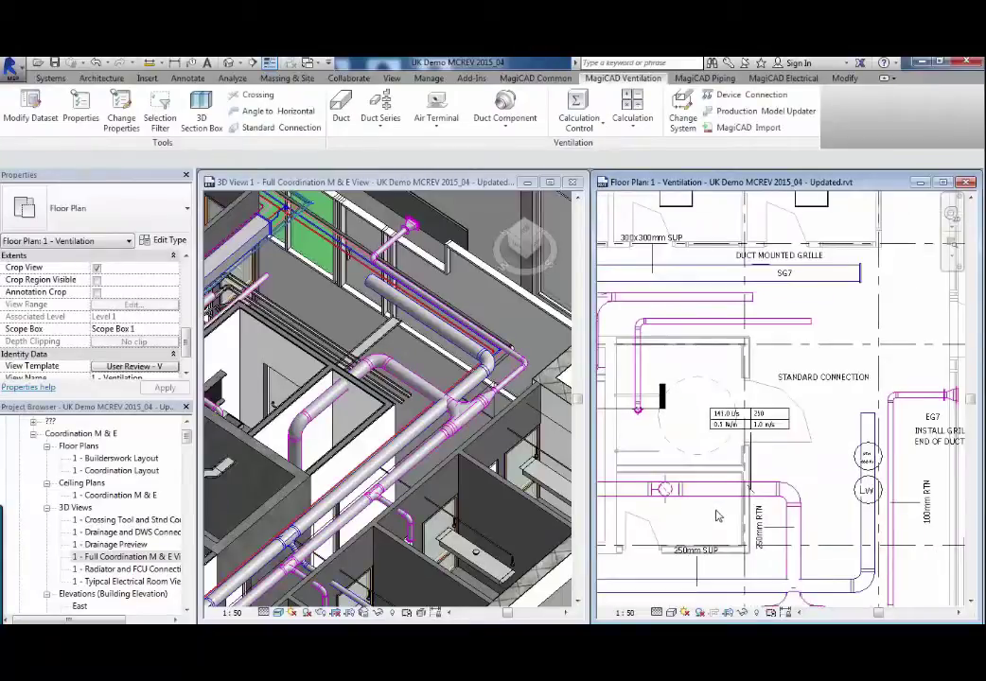
middle_drag(729, 521, 788, 320)
scroll(752, 500, up, 5)
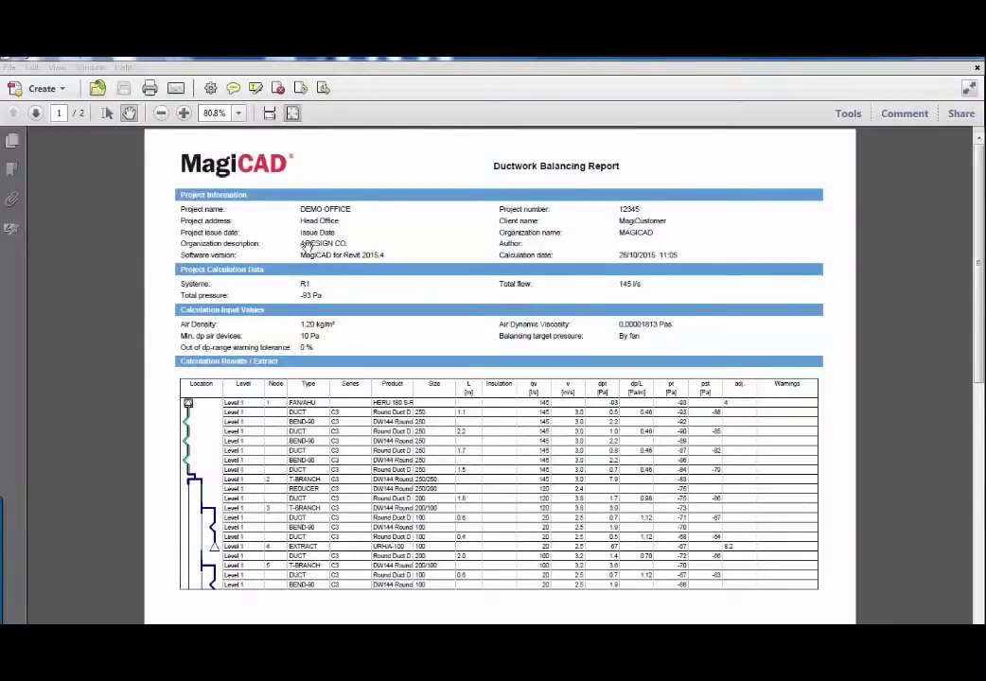
Step: Review both pages of the Ductwork Balancing Report PDF, including the project information, calculation data and extract route results
click(315, 255)
ctrl+scroll(316, 256, up, 3)
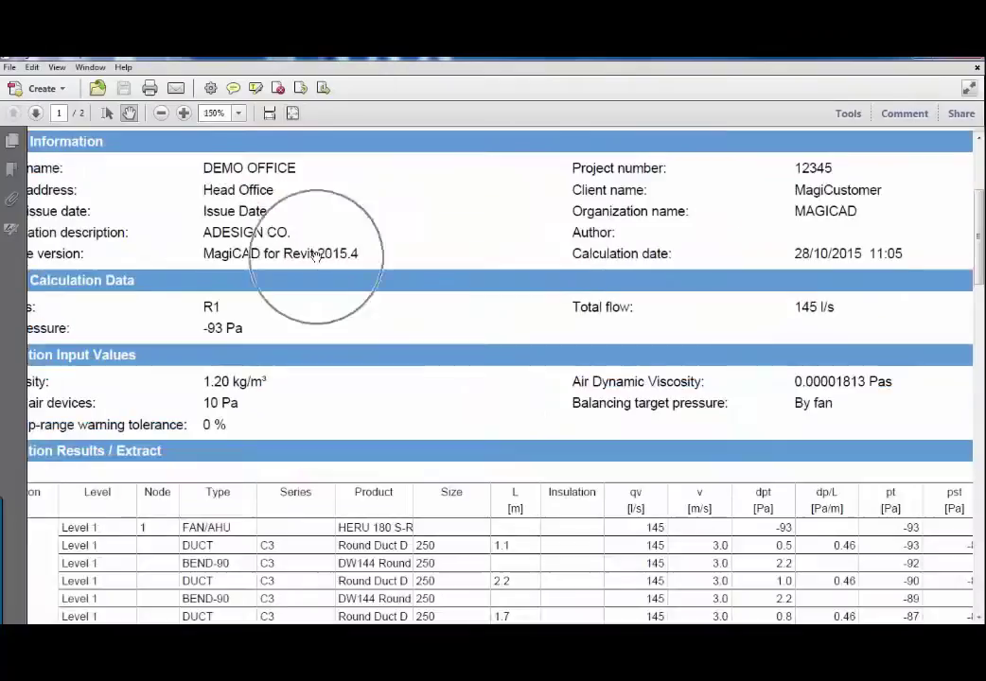
drag(316, 256, 433, 368)
drag(677, 469, 537, 309)
ctrl+scroll(535, 309, down, 3)
ctrl+scroll(538, 351, up, 1)
ctrl+scroll(326, 141, down, 1)
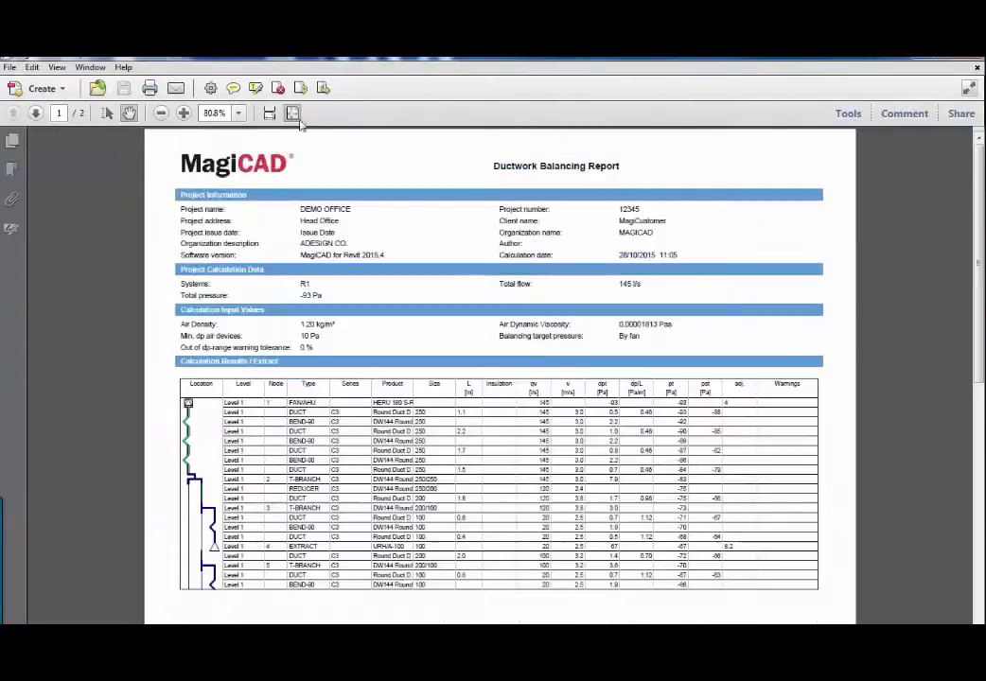
scroll(504, 356, down, 5)
ctrl+scroll(324, 471, up, 2)
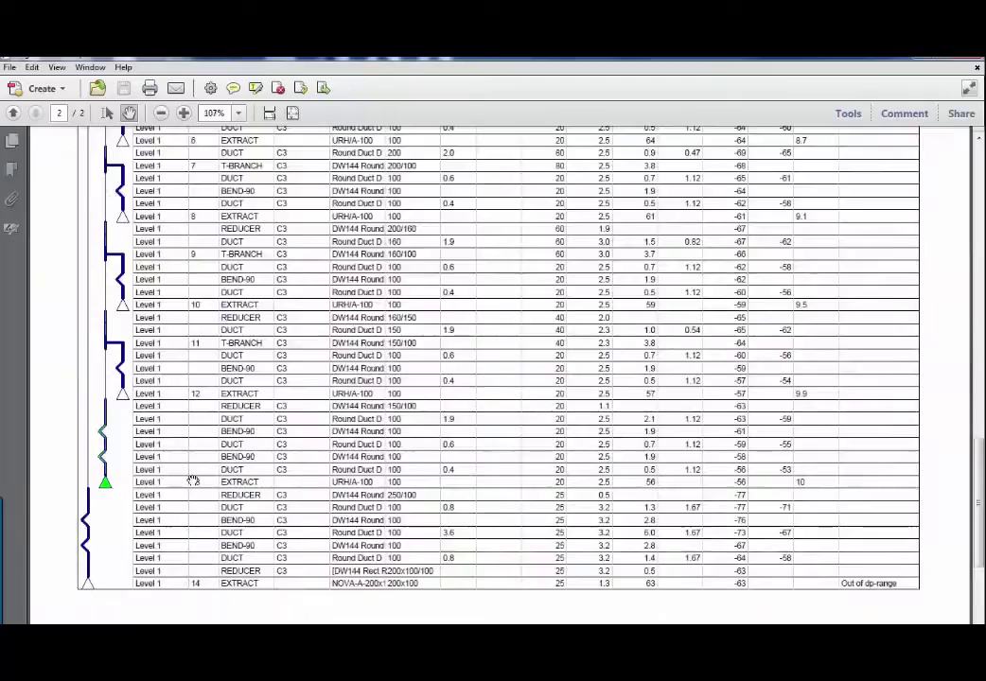
ctrl+scroll(702, 503, down, 2)
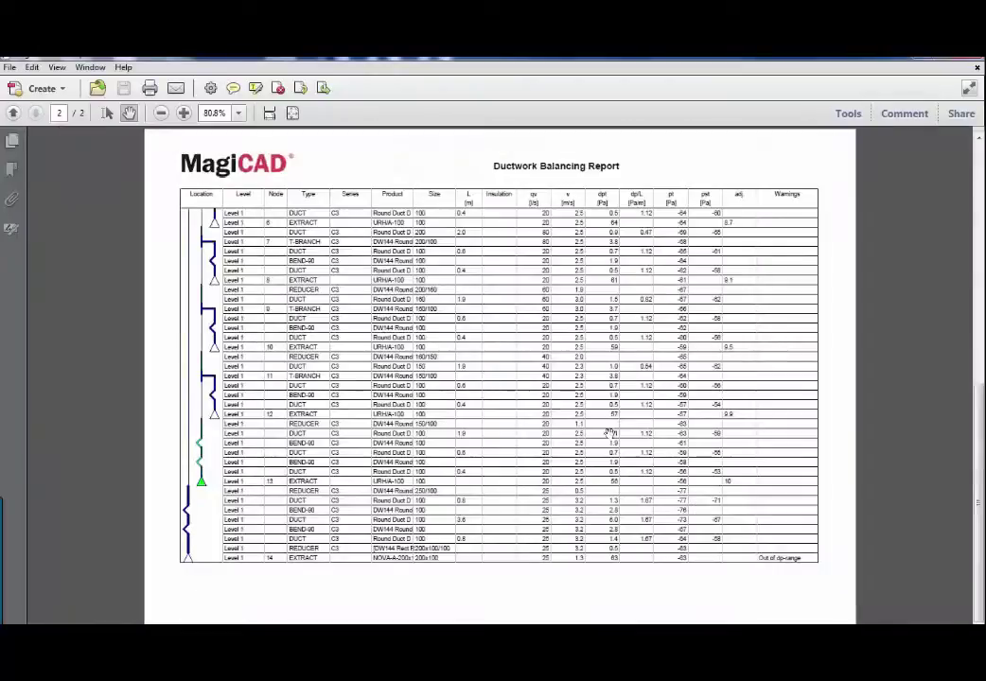
Step: Switch back to Revit and examine the duct velocity legend, coloured ducts and flow tags in the ventilation floor plan
key(alt+Tab)
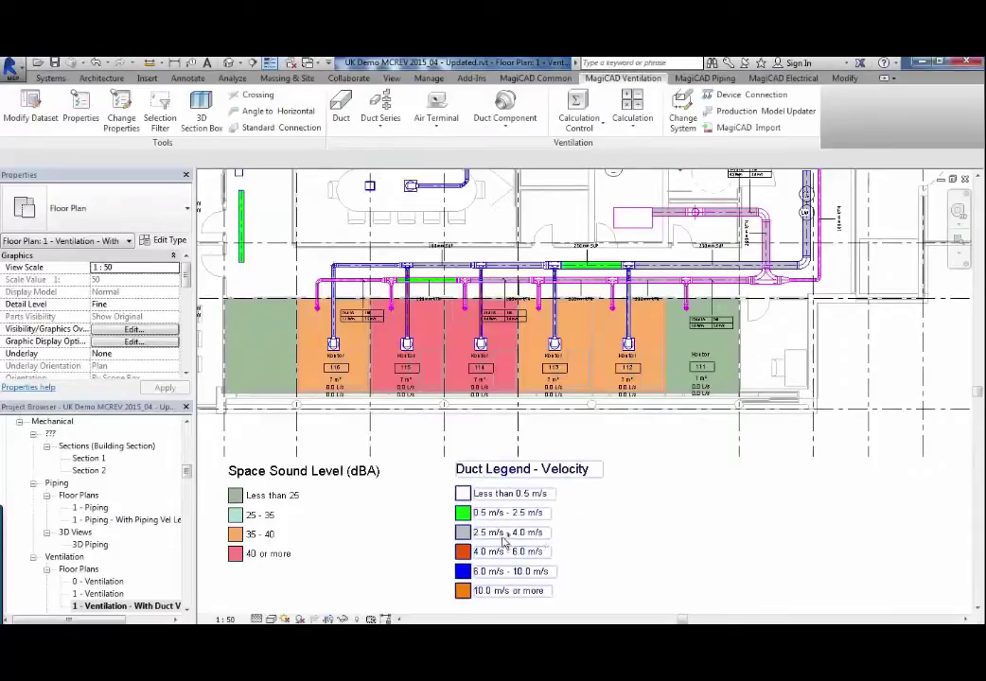
scroll(431, 548, up, 2)
scroll(420, 471, up, 4)
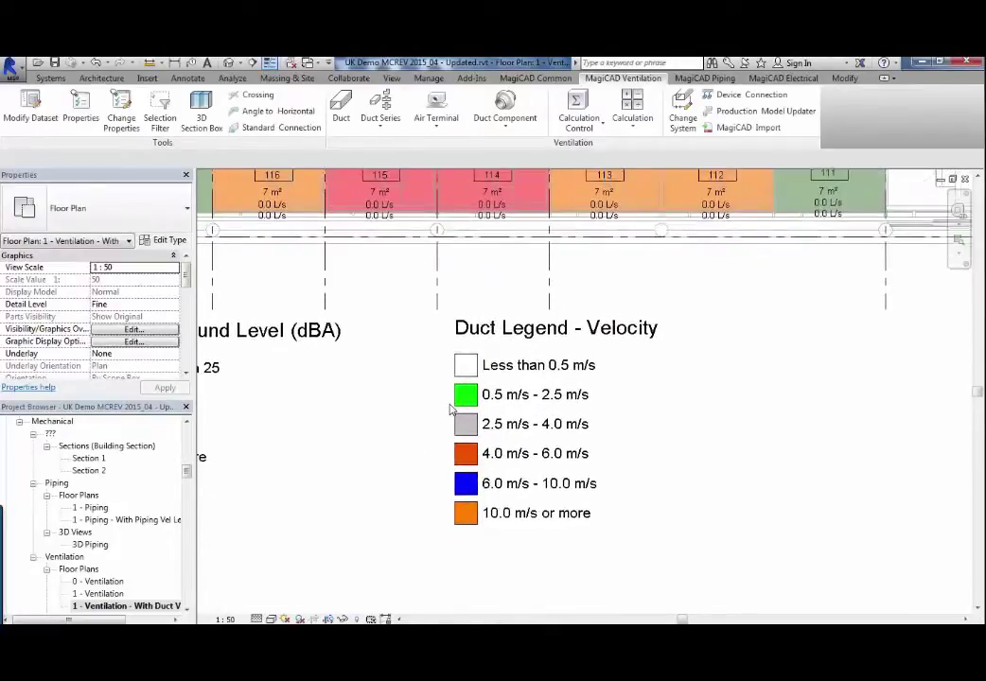
scroll(463, 442, down, 4)
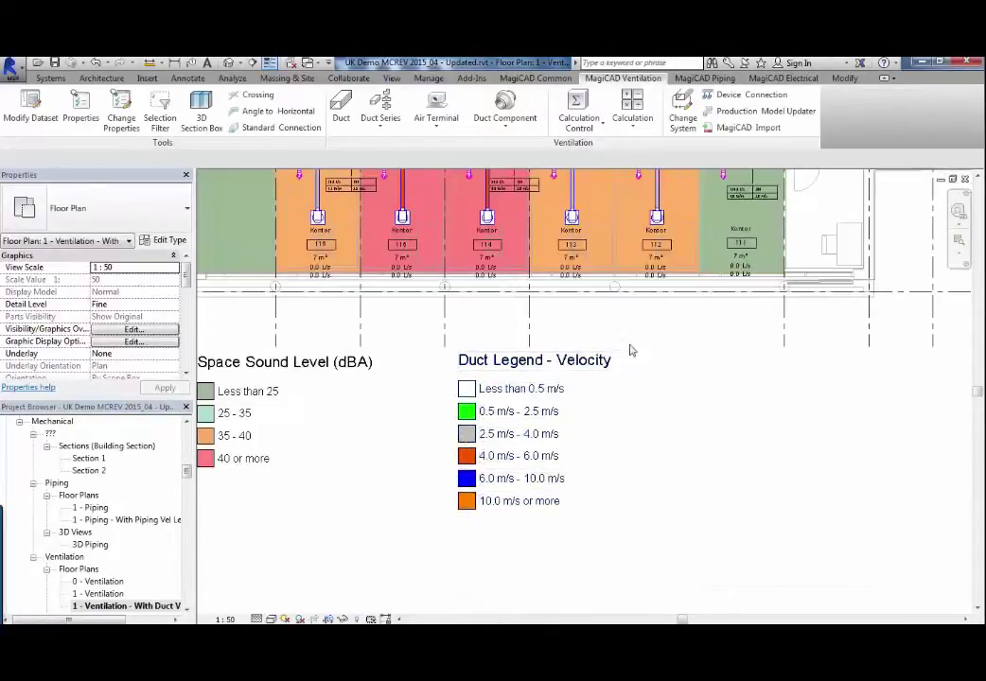
scroll(684, 384, down, 1)
scroll(693, 290, up, 4)
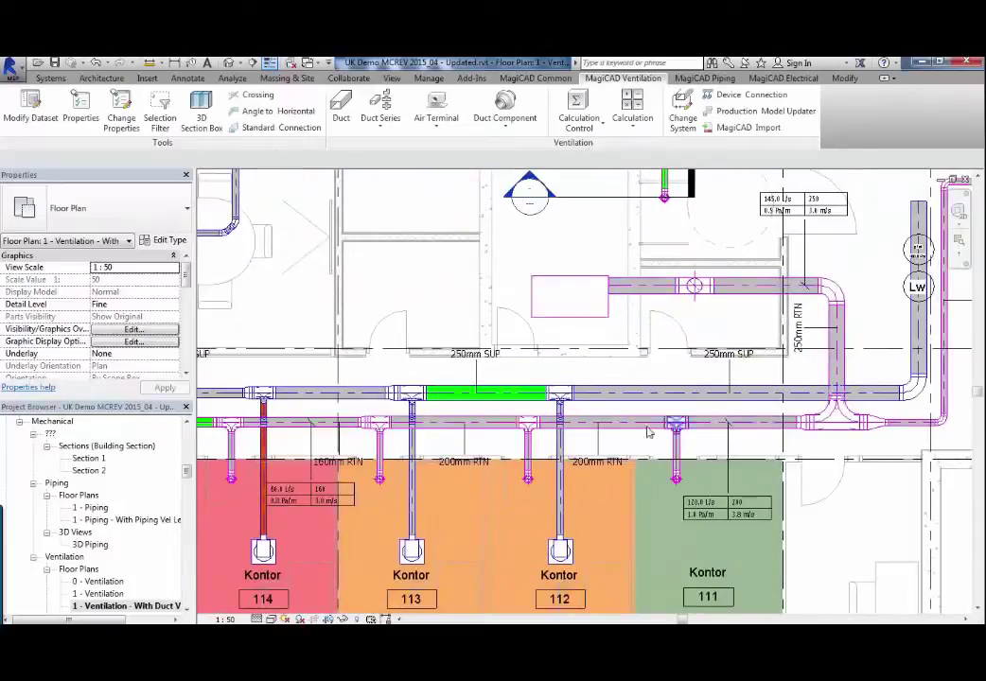
scroll(240, 396, down, 2)
middle_drag(333, 488, 597, 285)
scroll(506, 430, down, 1)
middle_drag(601, 422, 564, 472)
scroll(564, 472, up, 6)
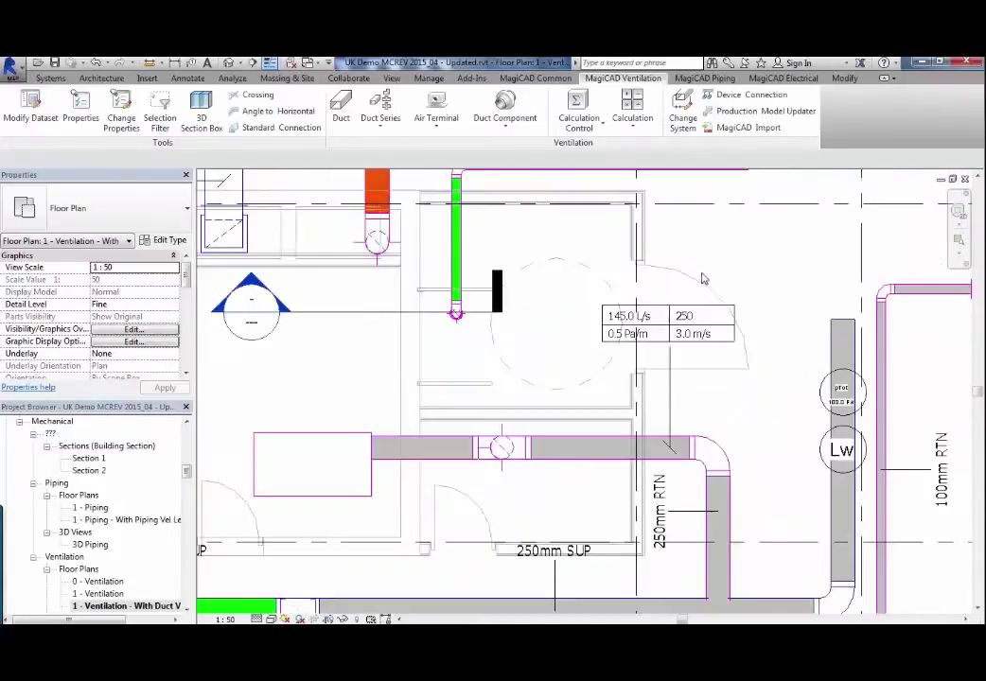
scroll(483, 539, down, 2)
middle_drag(535, 394, 618, 114)
scroll(582, 529, up, 3)
scroll(584, 531, down, 5)
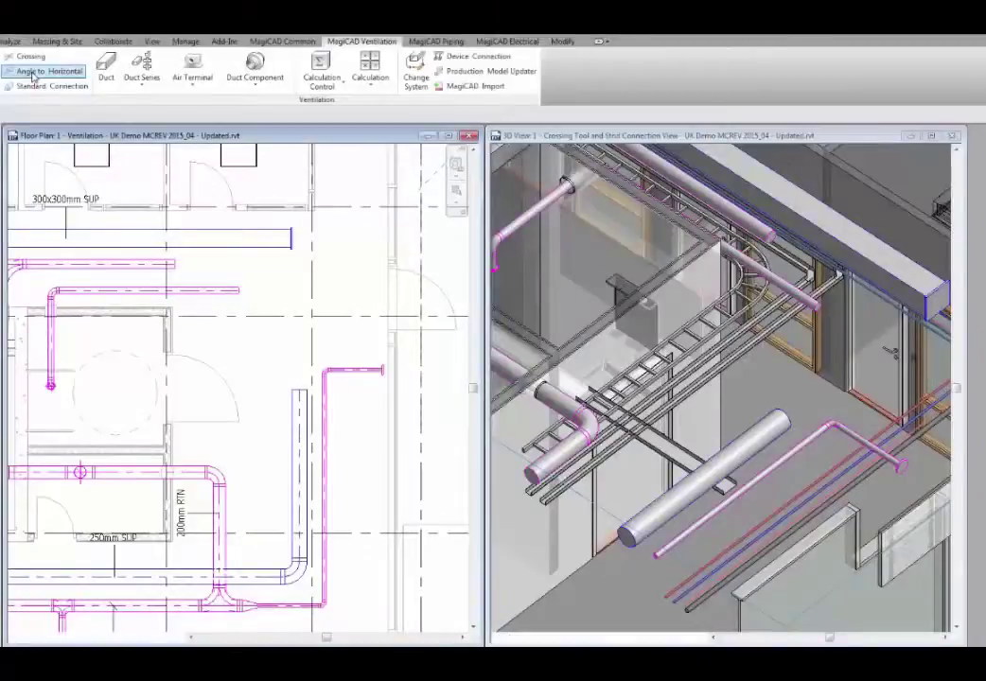
Step: Lower the open end of the extract duct to 2300 mm at 45 degrees with Angle to Horizontal, and continue it around a corner
click(46, 70)
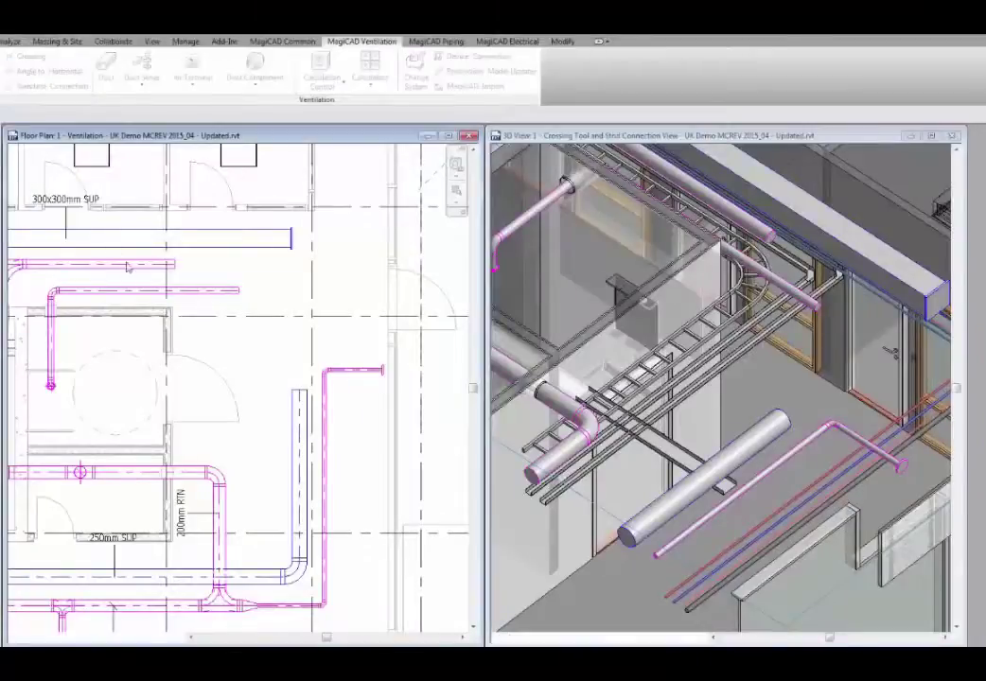
click(177, 271)
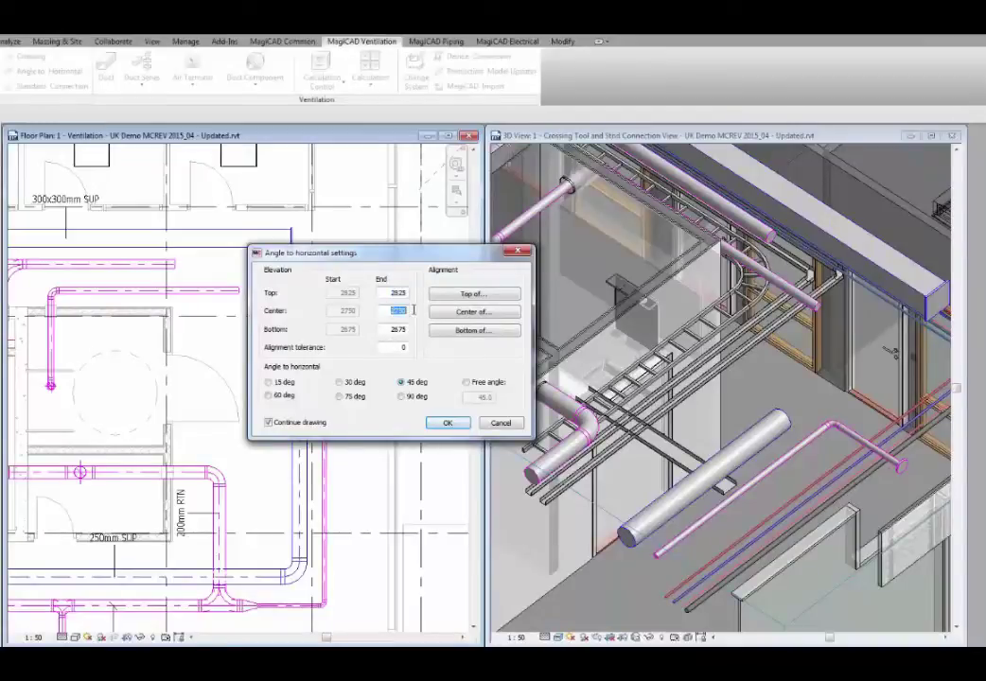
click(447, 423)
key(d)
key(t)
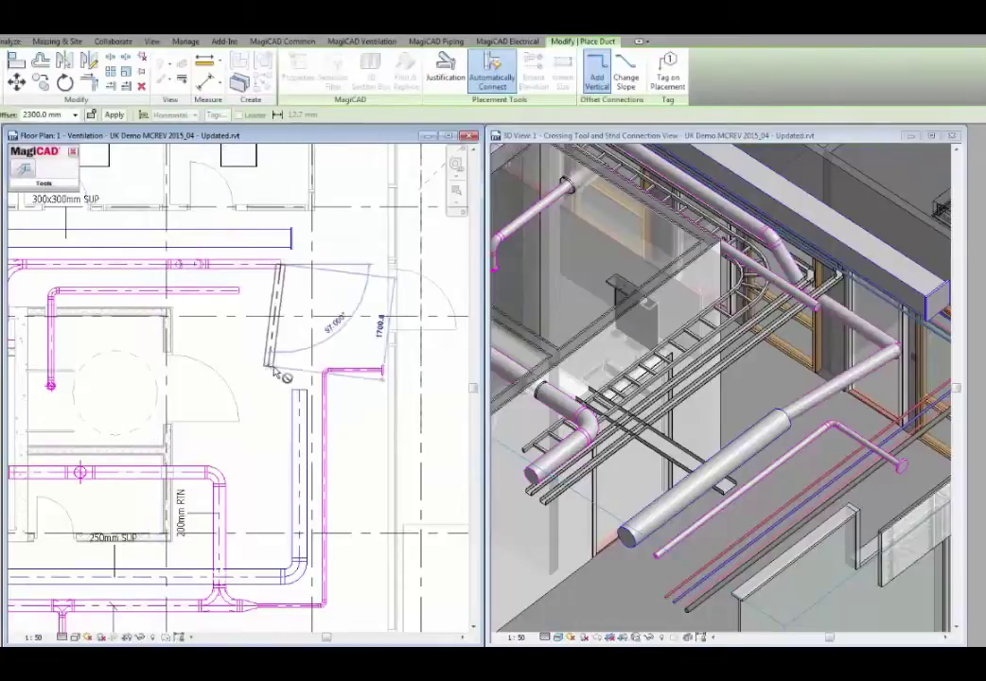
click(280, 367)
key(Escape)
key(Escape)
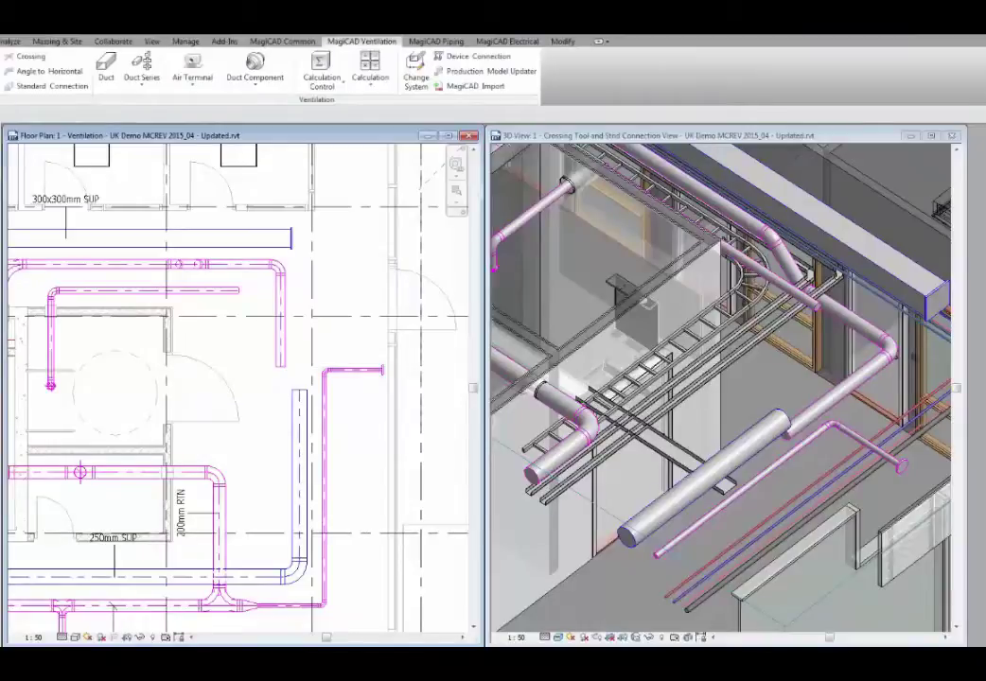
Step: Draw a 150 mm Supply Air duct at 2300 mm offset with a 90-degree turn towards the new extract duct
click(107, 78)
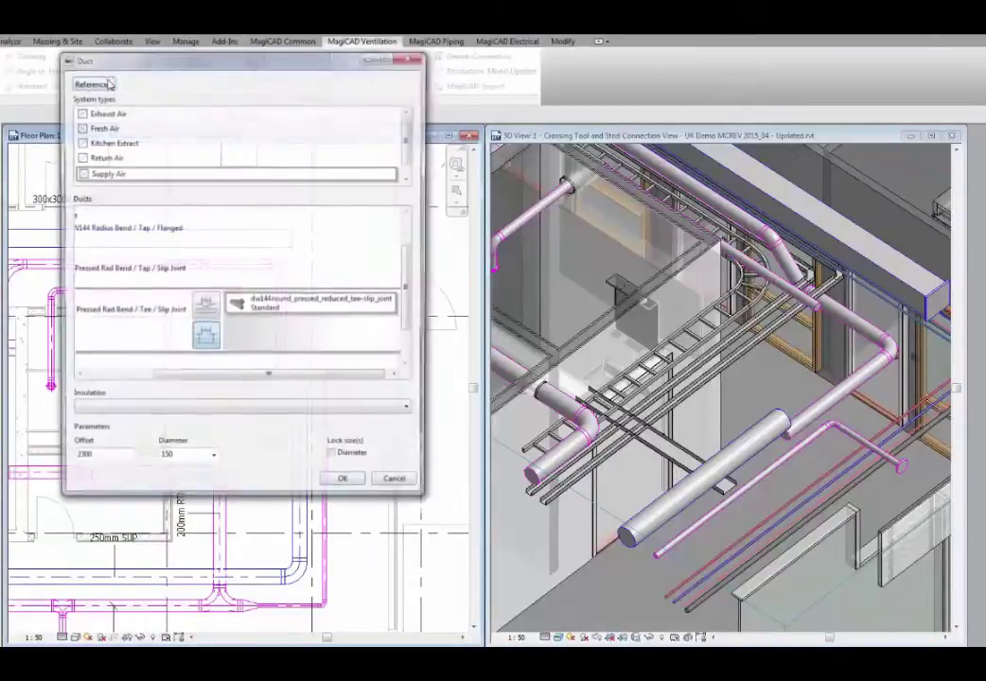
click(337, 482)
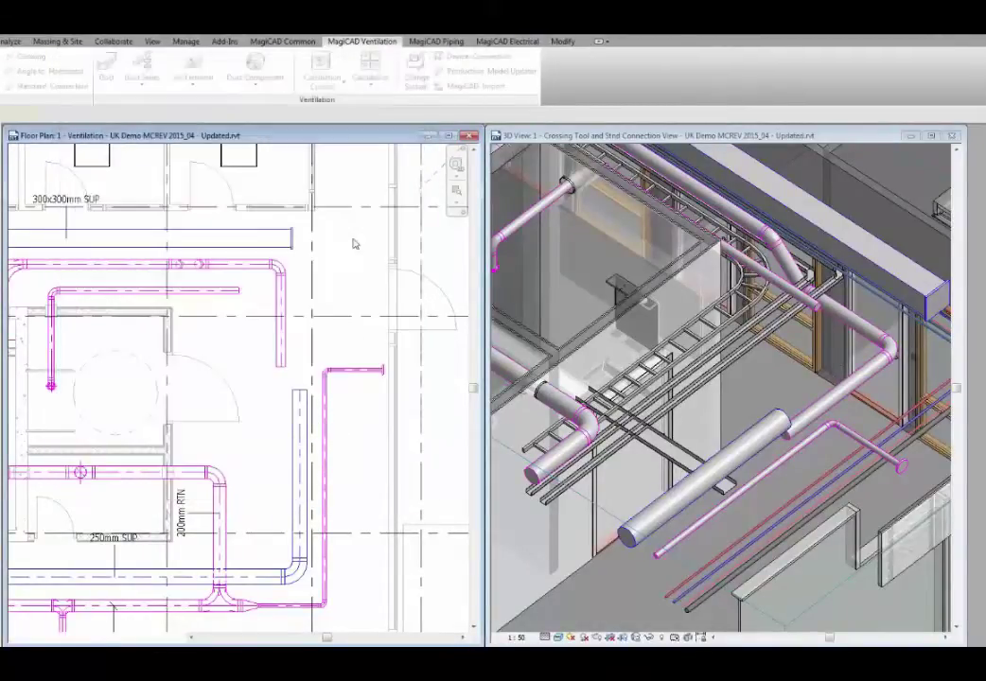
click(370, 172)
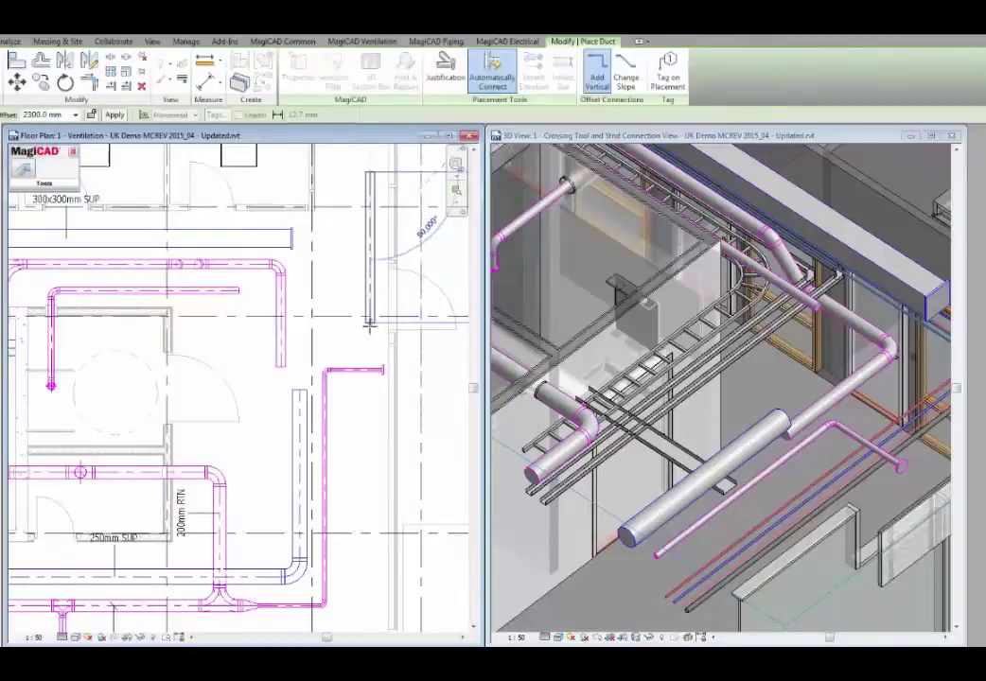
click(351, 335)
click(310, 335)
Step: Raise the supply duct over the extract duct at 45 degrees, aligned above its top with a 45 mm tolerance, and extend it past the crossing
click(23, 169)
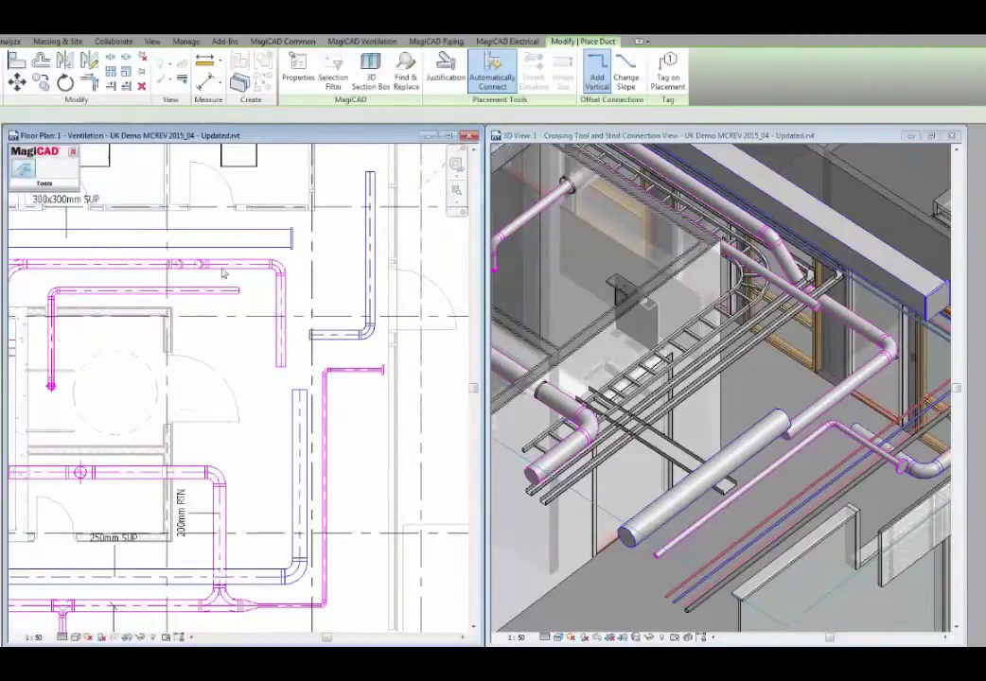
click(278, 334)
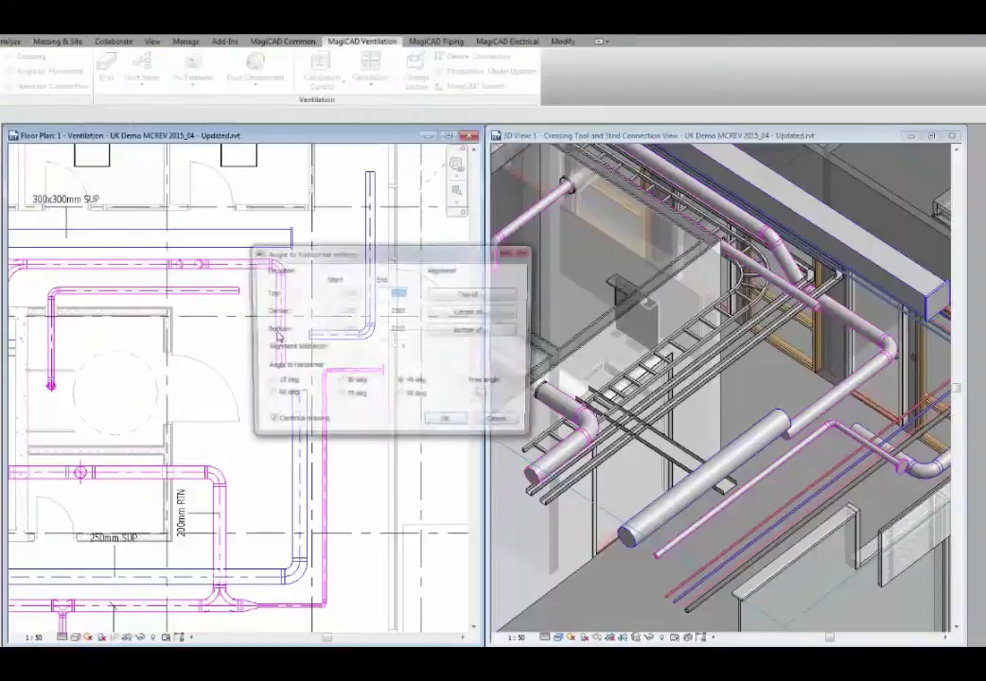
click(445, 297)
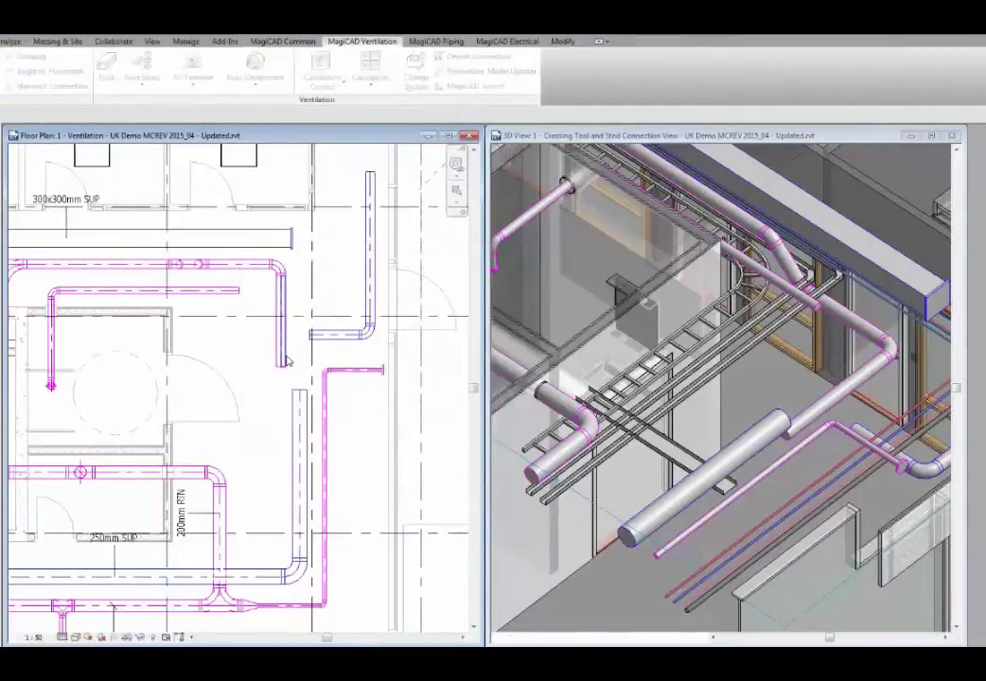
click(286, 358)
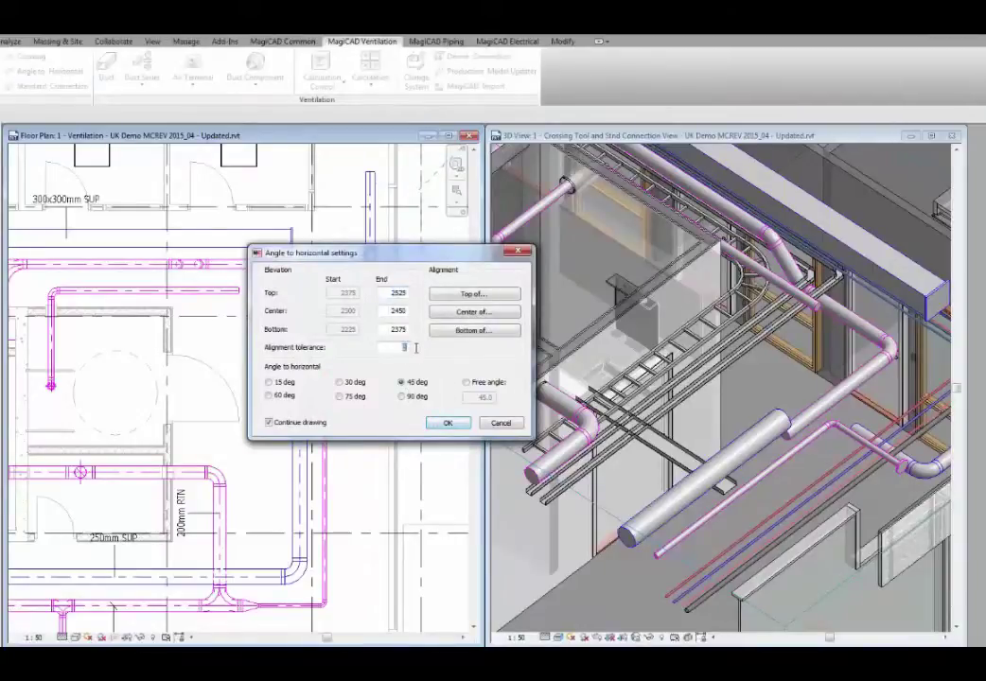
click(446, 423)
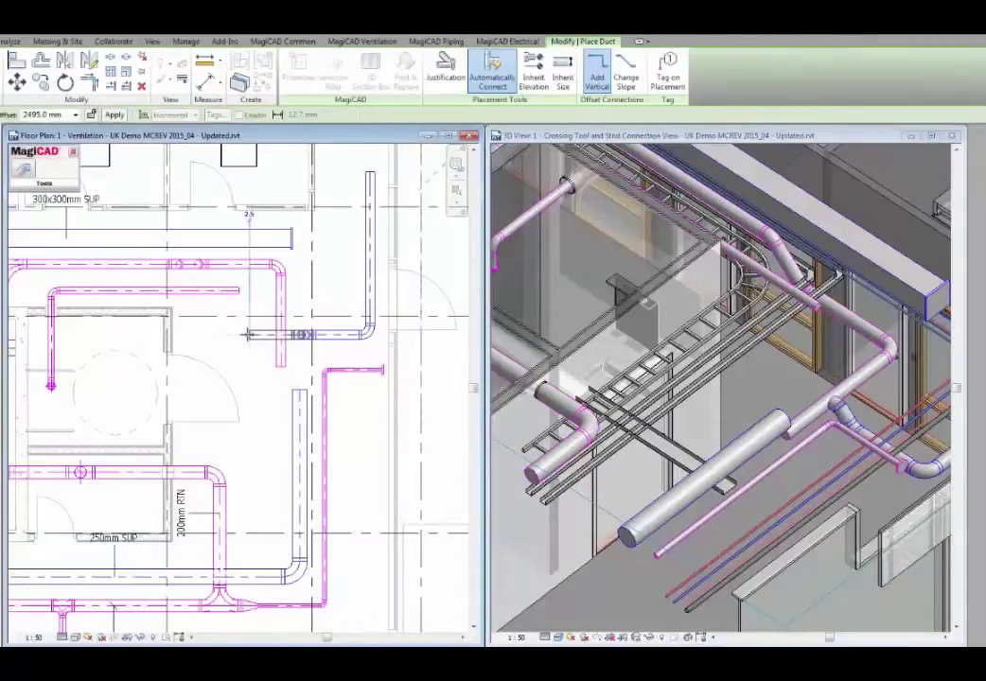
key(Escape)
key(Escape)
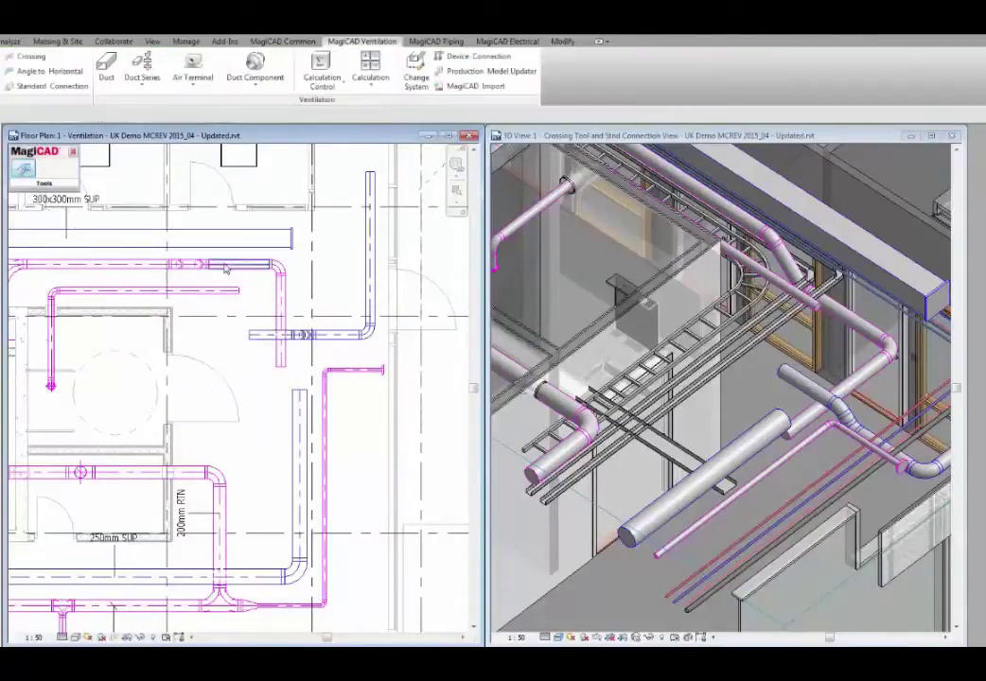
Step: Drop the supply duct to a centre elevation of 2300 mm at 45 degrees beyond the crossing, and continue it around a corner
click(229, 269)
click(442, 312)
click(289, 324)
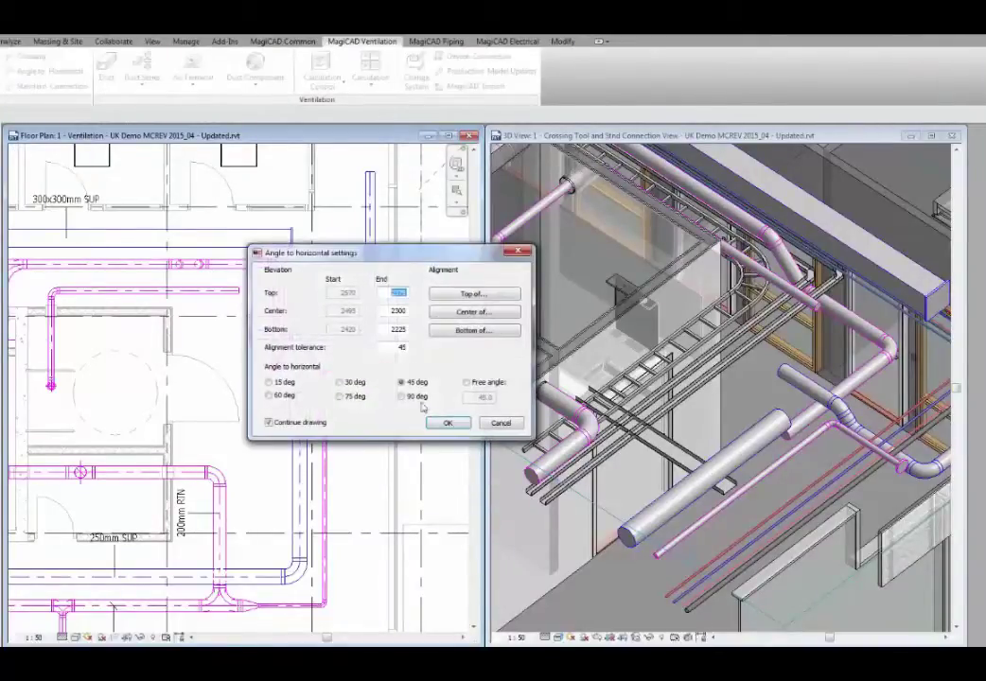
click(445, 424)
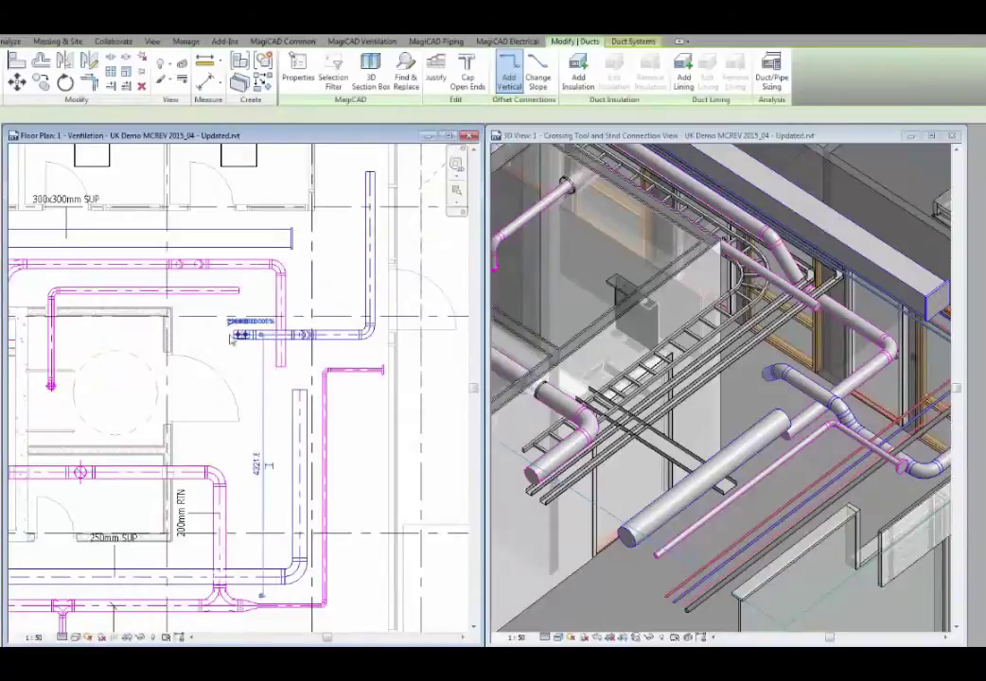
click(189, 335)
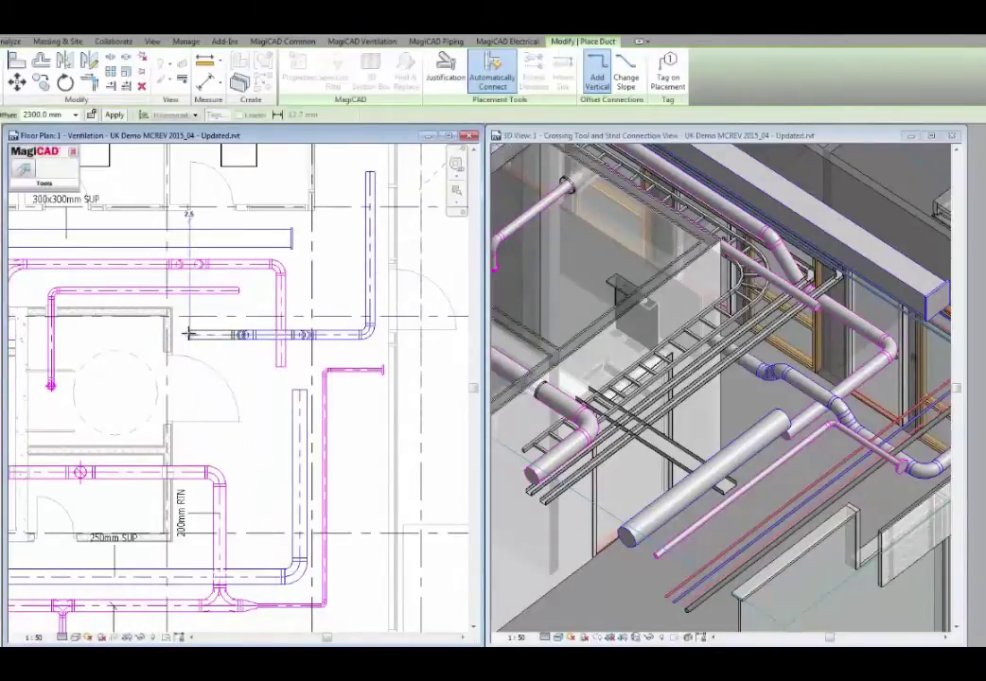
click(190, 390)
key(Escape)
key(Escape)
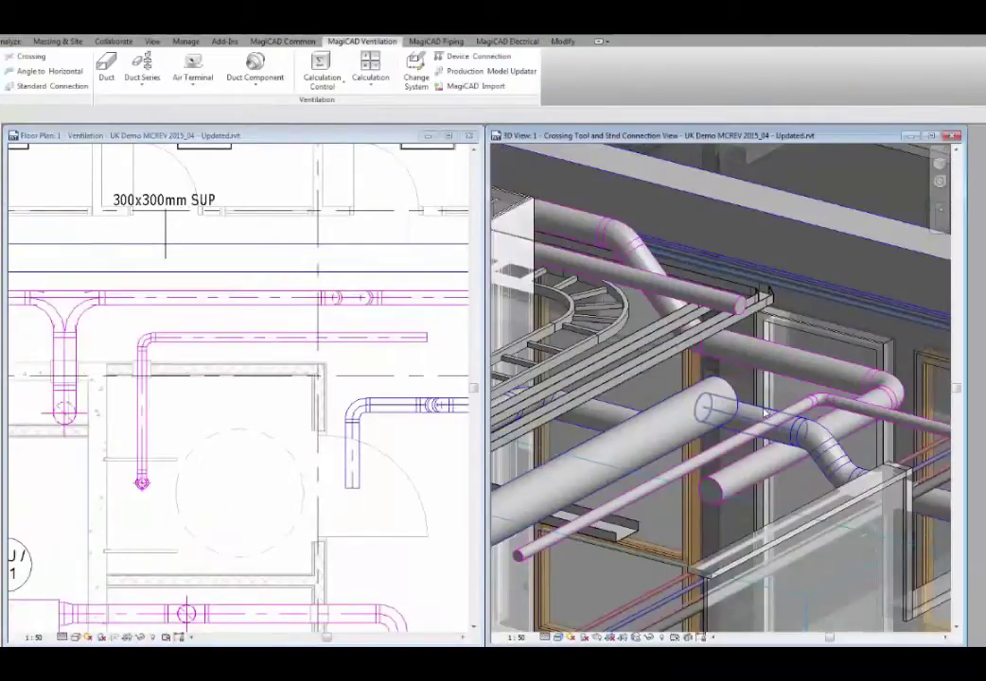
Step: Branch a 150 mm duct off the main extract duct with Angle to Horizontal at 45 degrees, centre elevation 2400 mm, extending into the room
click(765, 413)
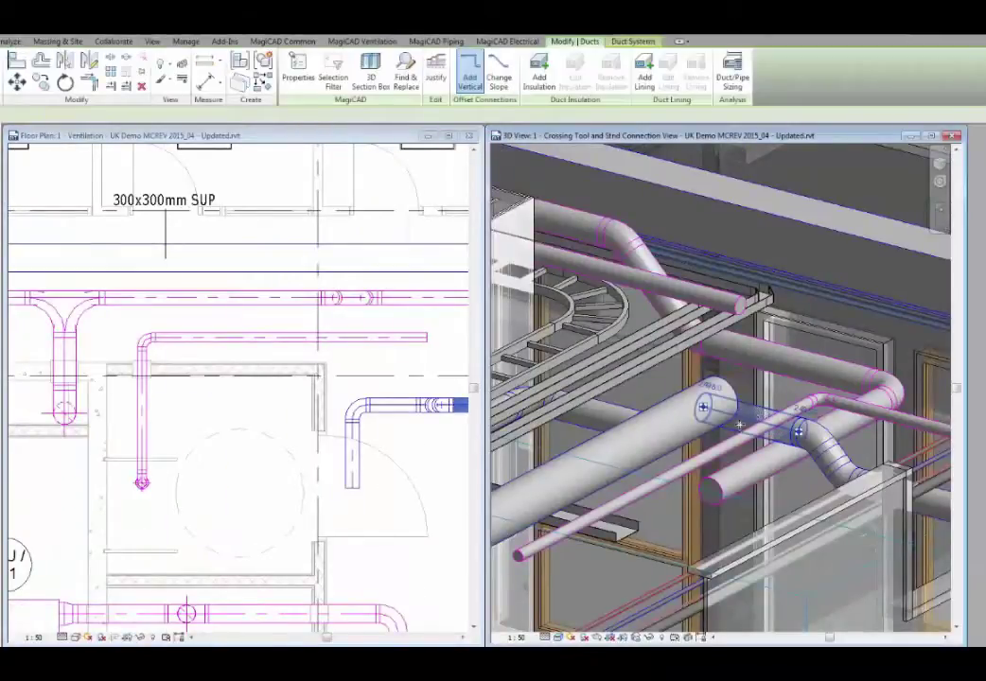
shift+middle_drag(656, 478, 702, 474)
key(Escape)
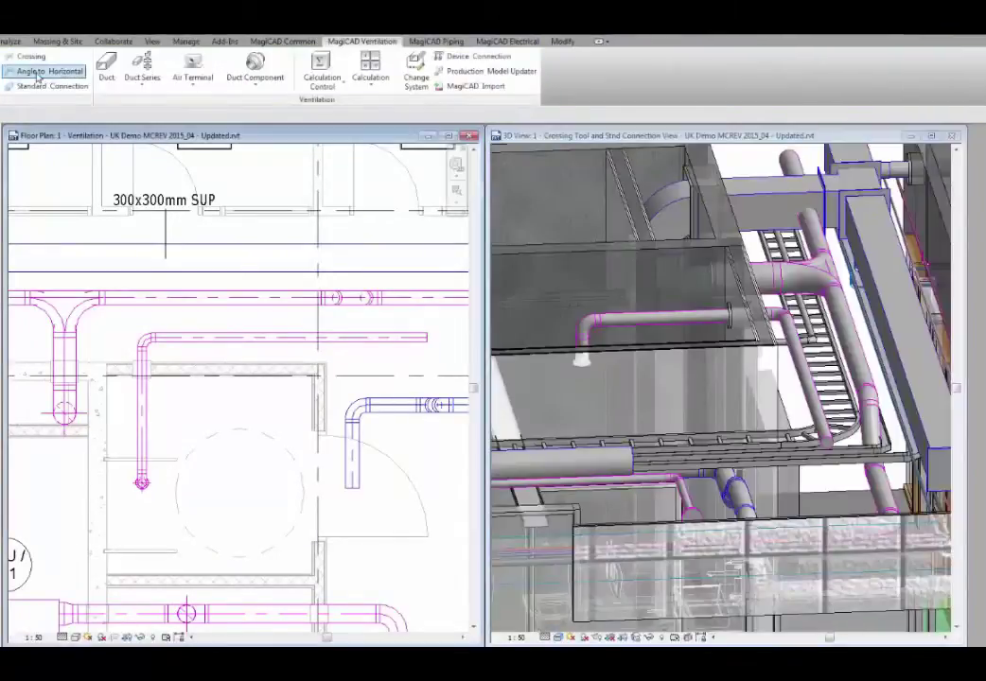
click(38, 72)
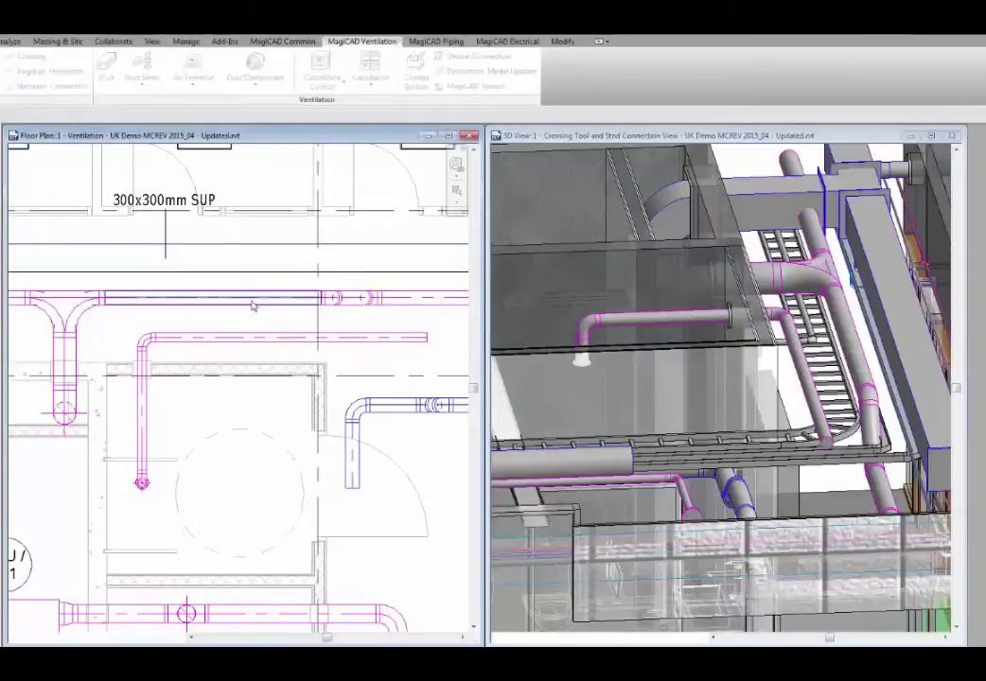
click(246, 301)
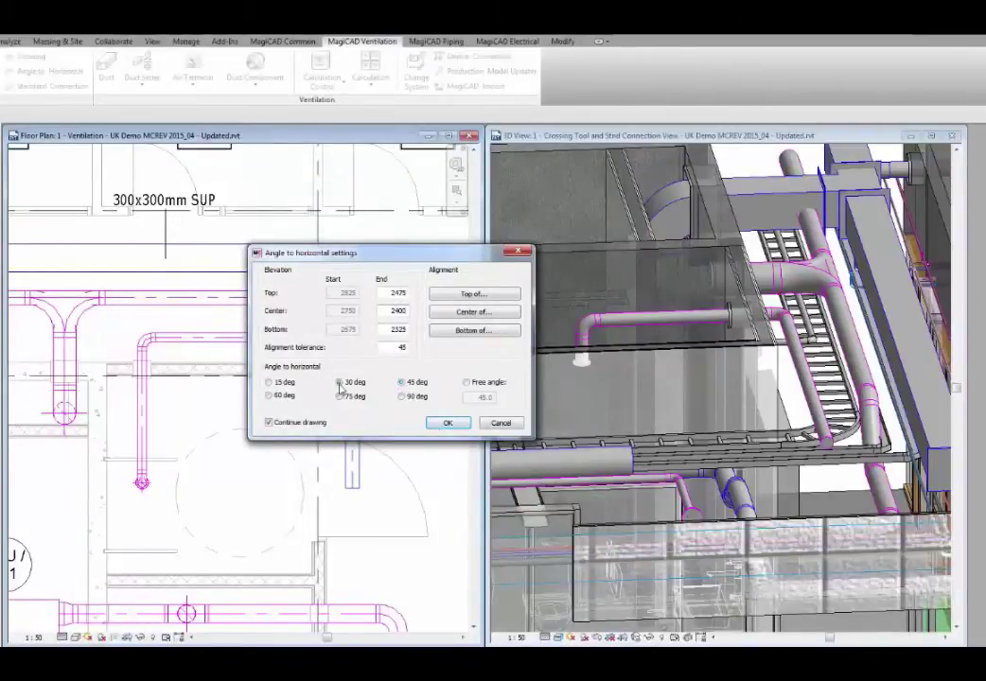
click(449, 423)
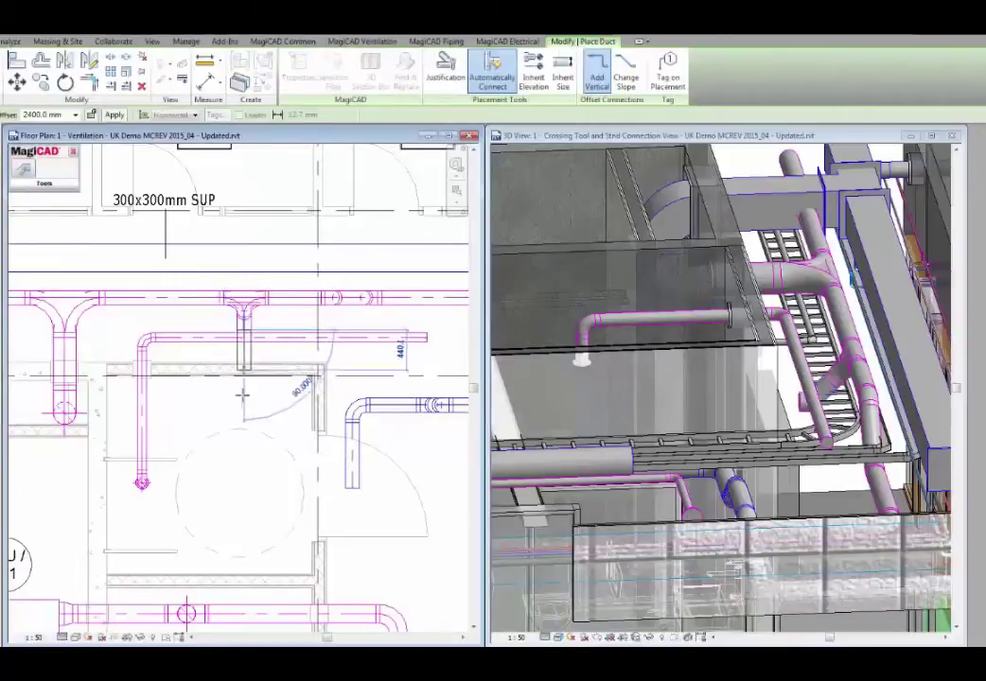
click(244, 456)
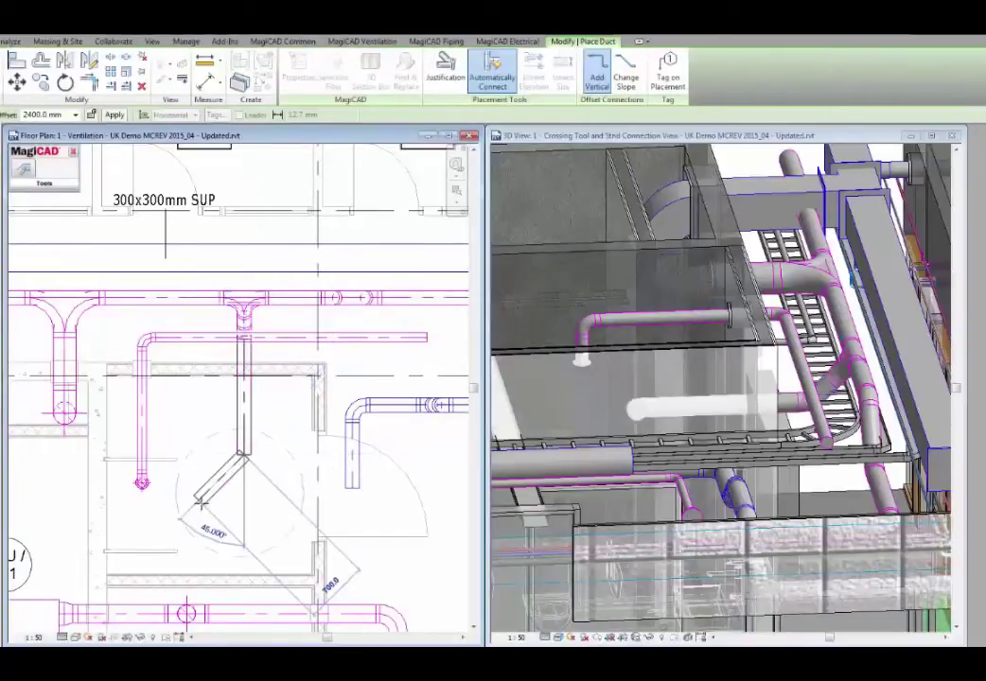
key(Escape)
key(Escape)
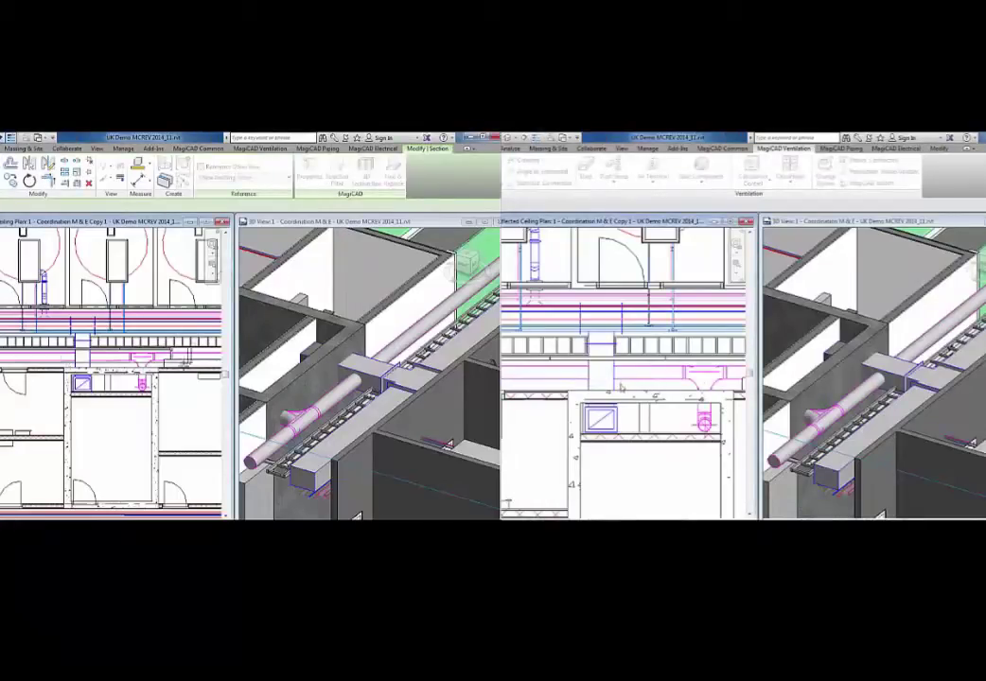
Step: Cross the extract duct over the supply duct at 45 degrees with a 25 mm tolerance above its top, and open the section along the duct
middle_drag(95, 295, 95, 322)
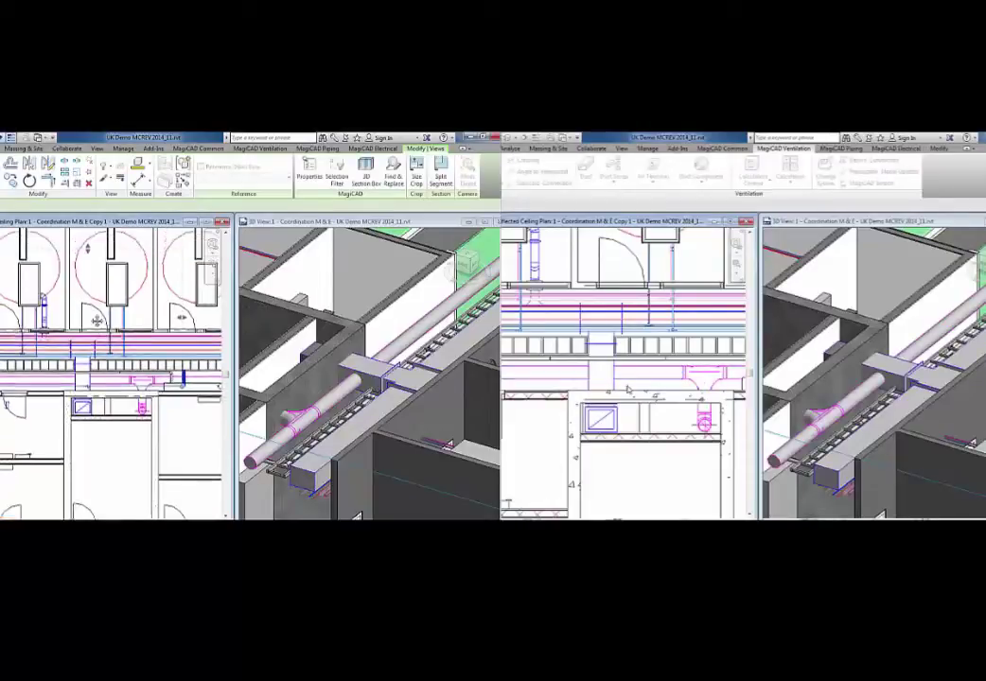
click(628, 389)
click(755, 300)
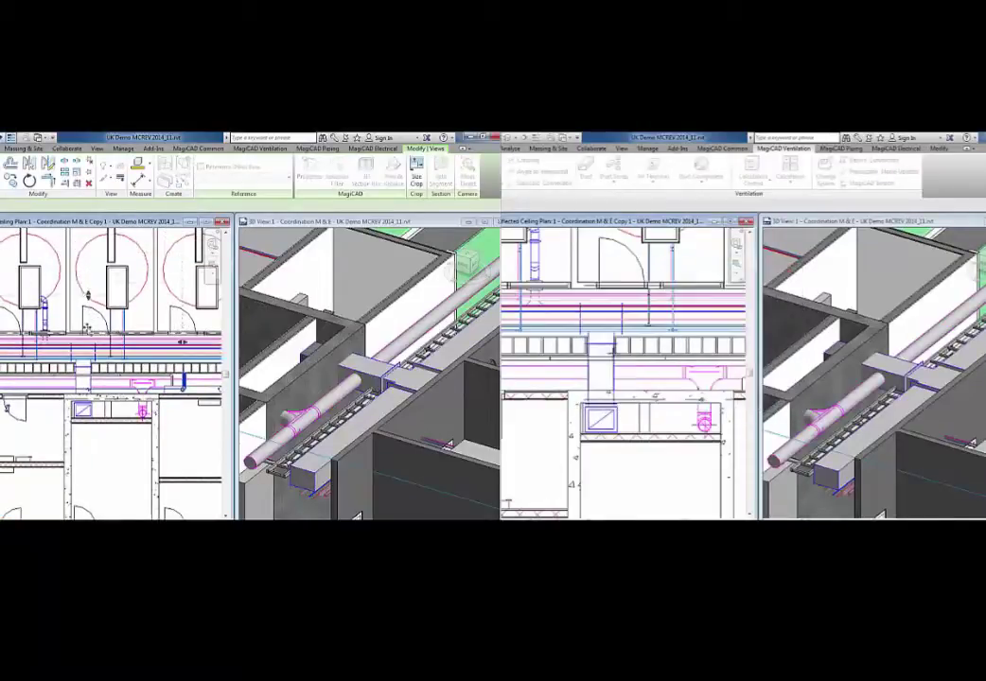
scroll(94, 381, up, 2)
scroll(92, 383, down, 3)
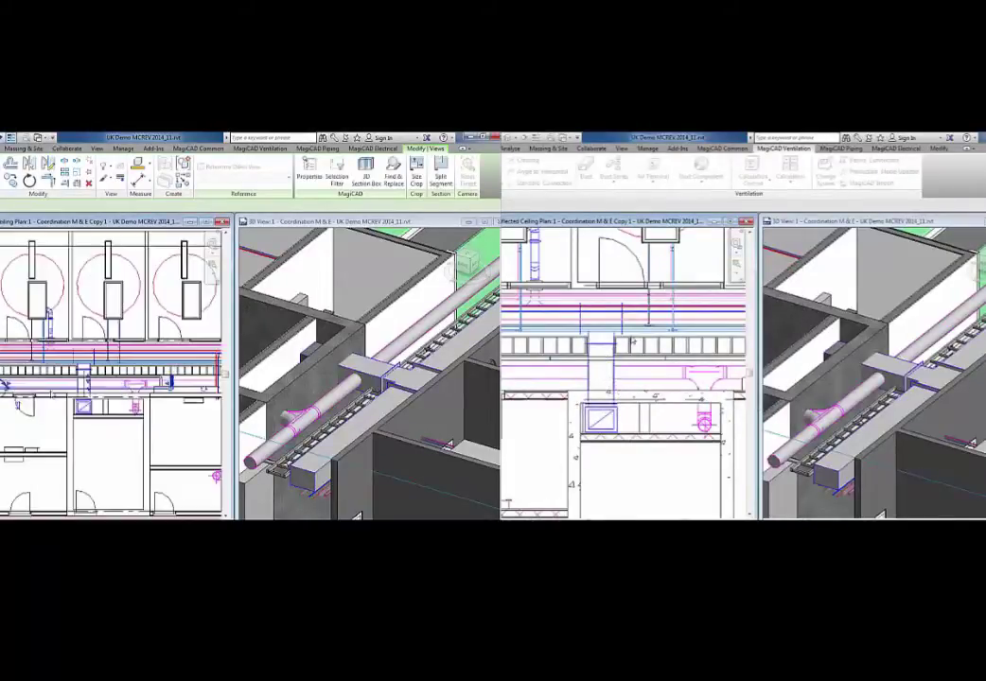
click(631, 340)
click(13, 425)
scroll(6, 403, up, 1)
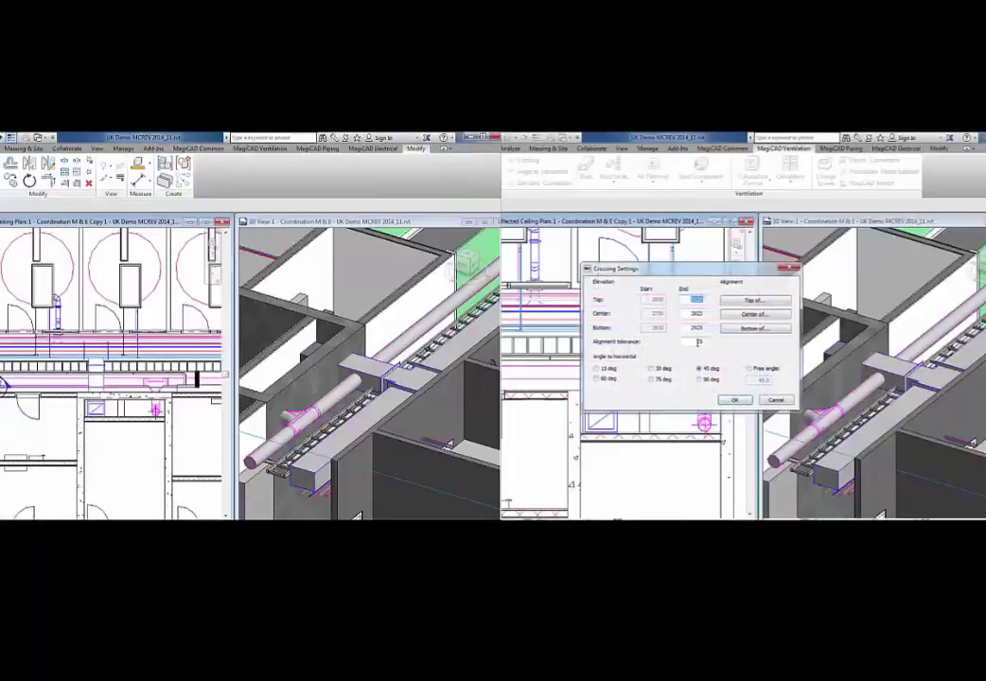
double_click(4, 384)
click(735, 400)
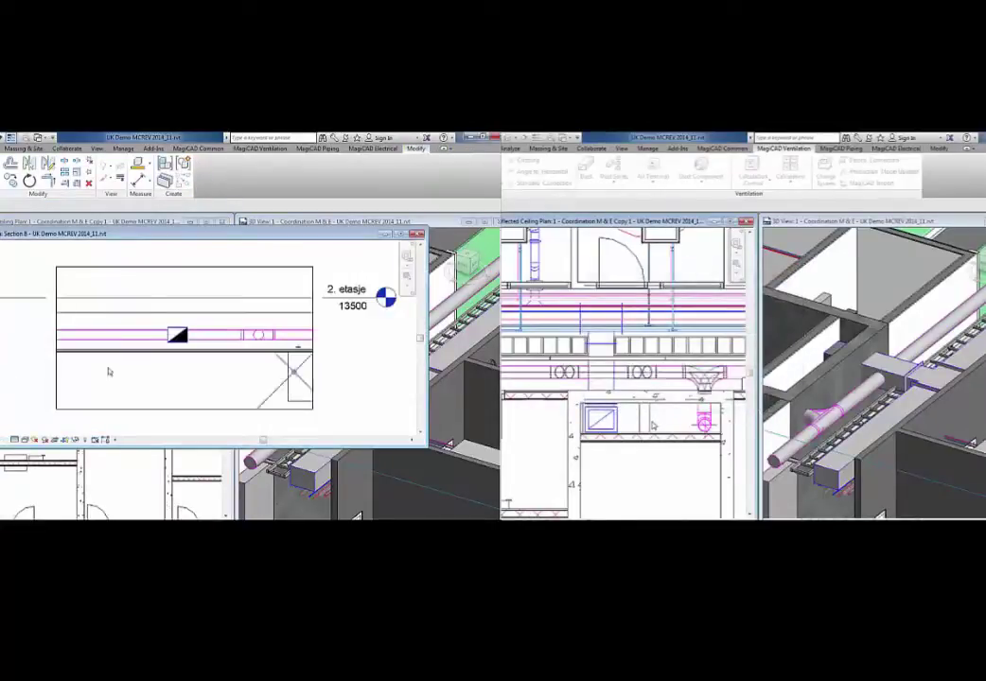
Step: Shade the section view and shorten the extract duct so it ends before the crossing supply duct
click(28, 440)
click(57, 402)
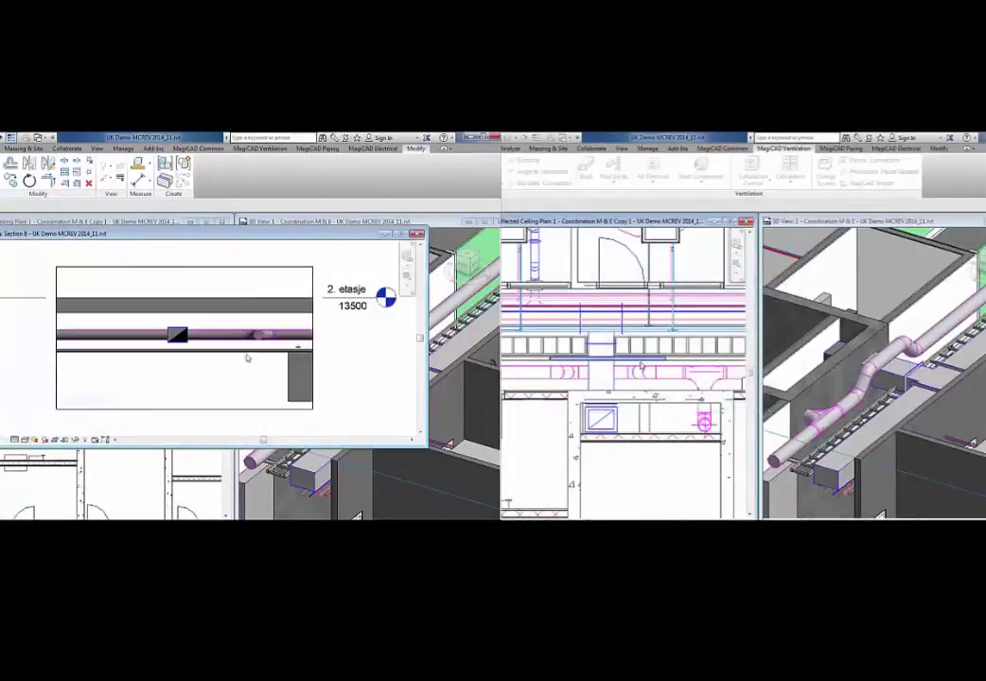
click(241, 336)
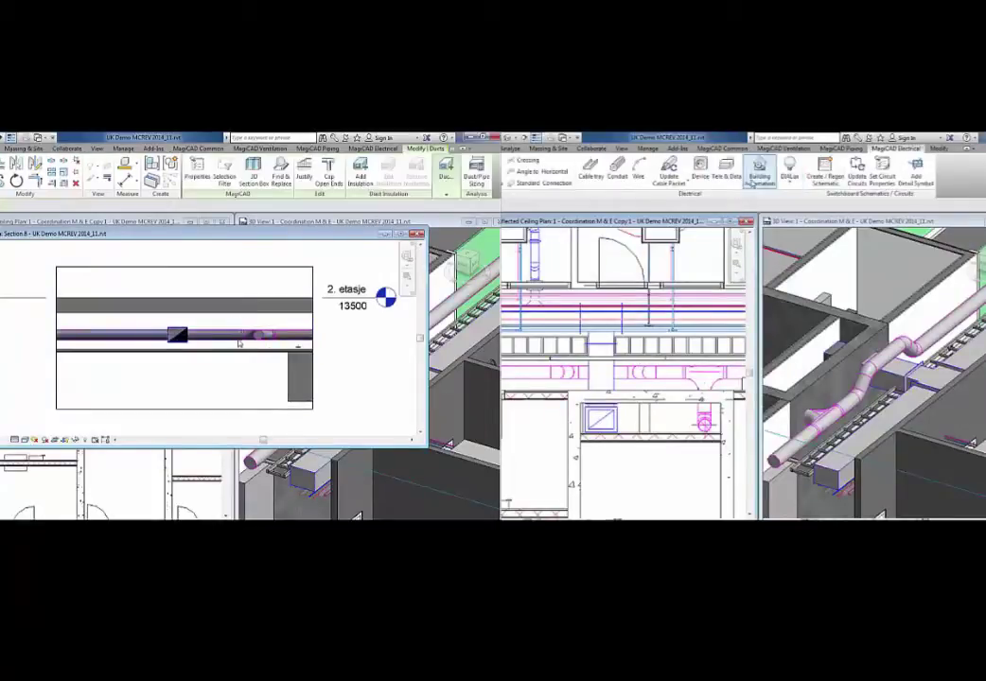
click(527, 161)
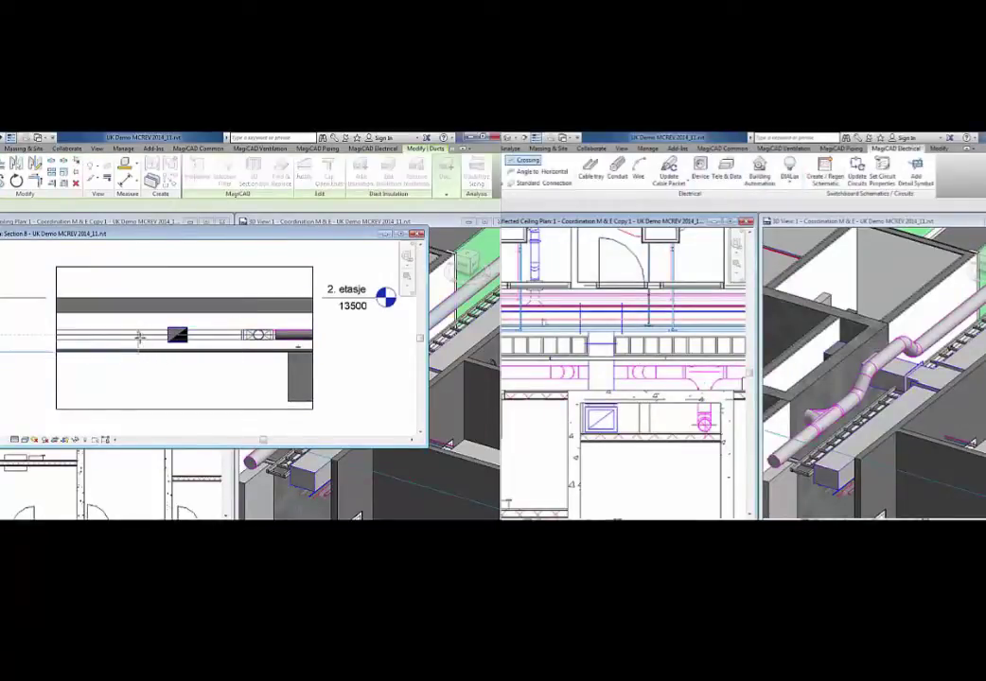
drag(140, 341, 139, 337)
Step: Draw the extract duct from its open end up at 45 degrees, over the supply duct and back down at 45 degrees
right_click(140, 336)
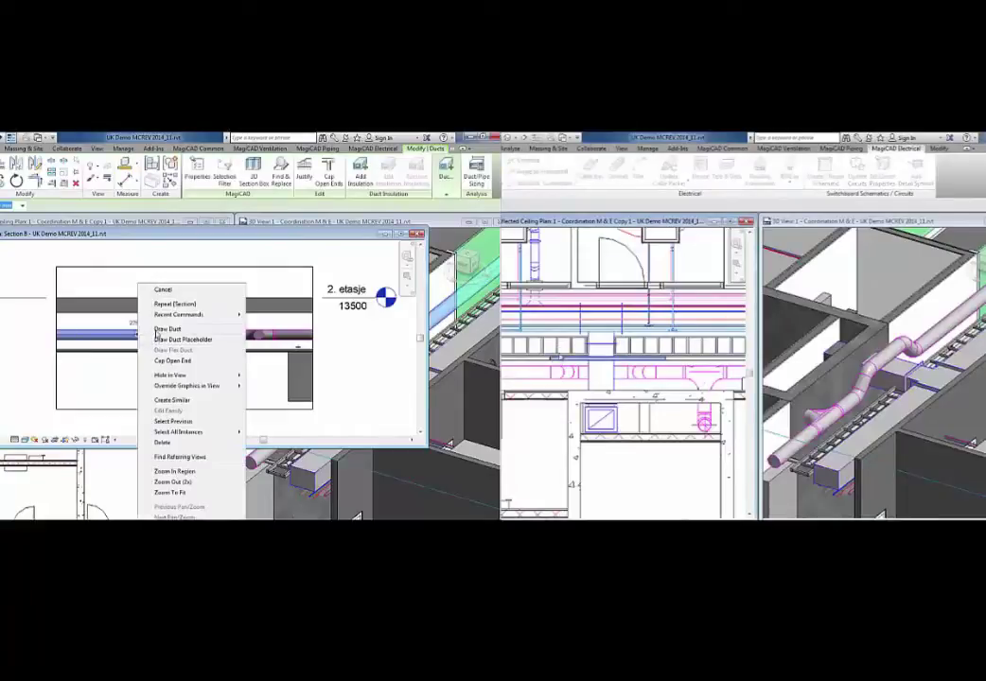
click(155, 326)
scroll(146, 326, up, 2)
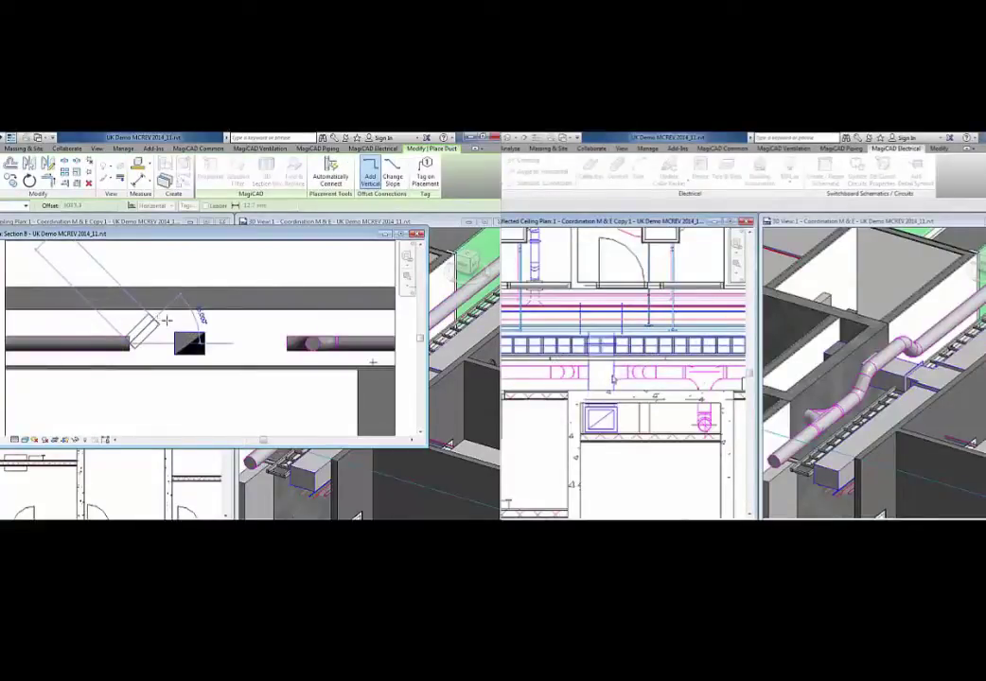
click(170, 321)
click(613, 379)
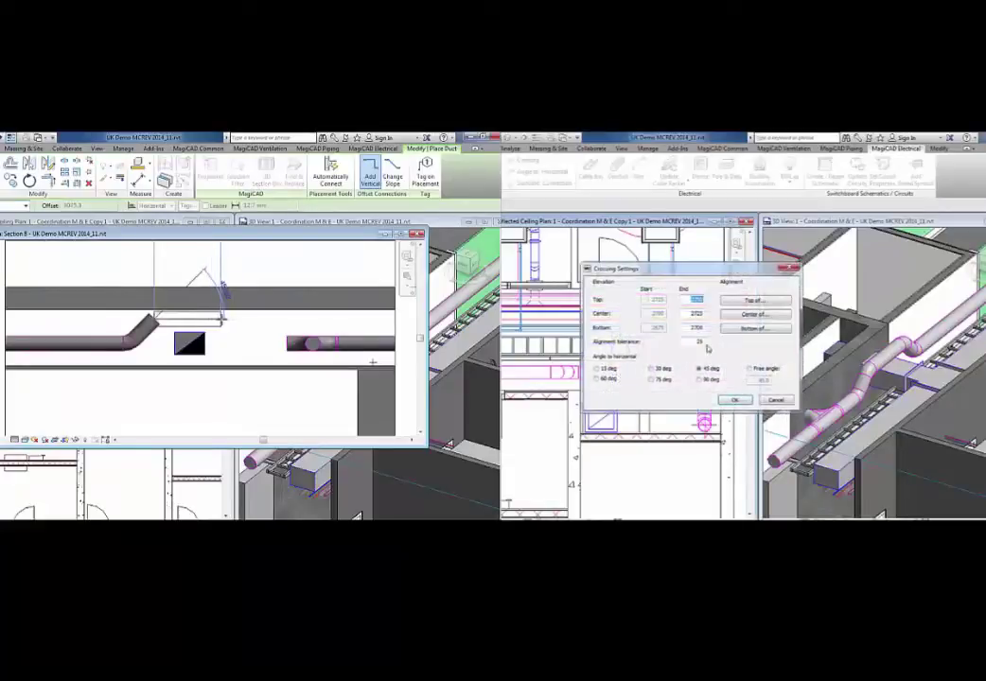
click(734, 400)
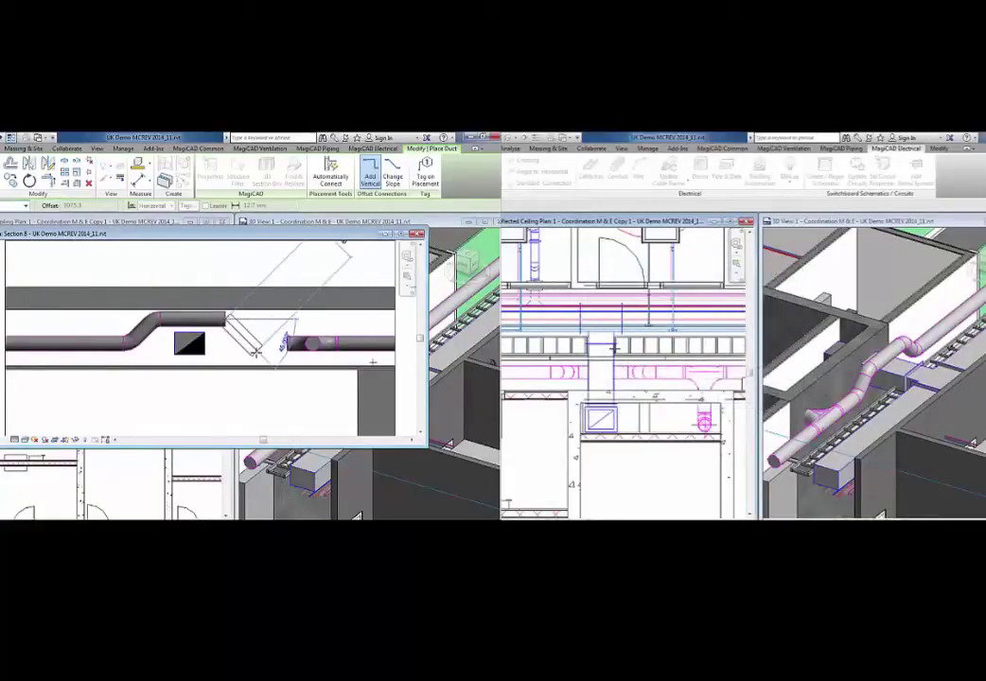
click(255, 347)
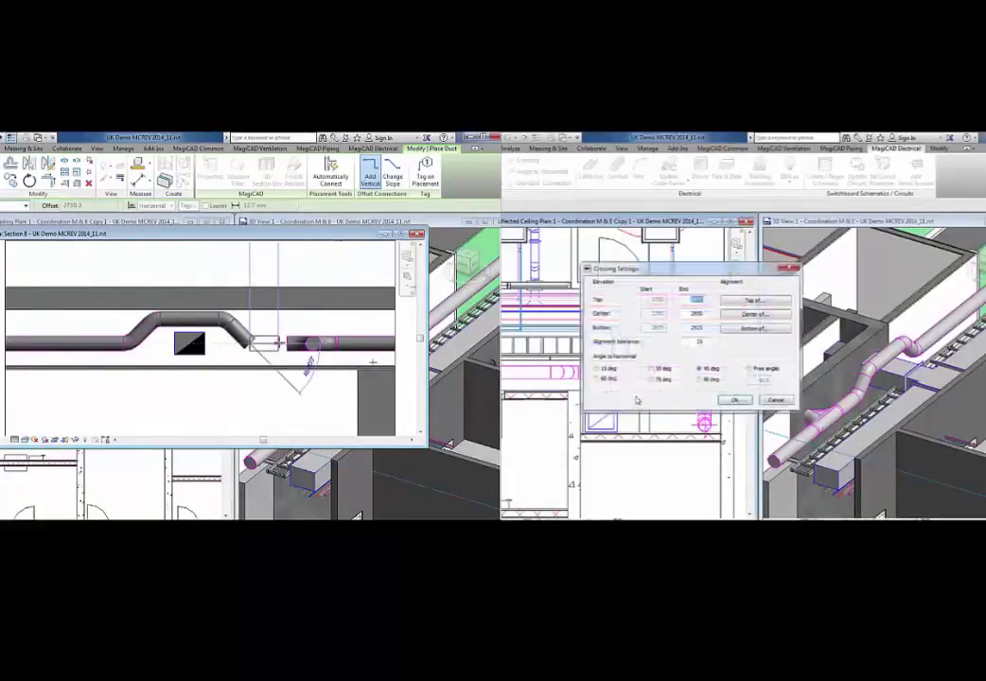
Step: Cross the cable tray over the supply duct at 30 degrees with a centre elevation of 2950 mm, and close the duct's section view
click(734, 399)
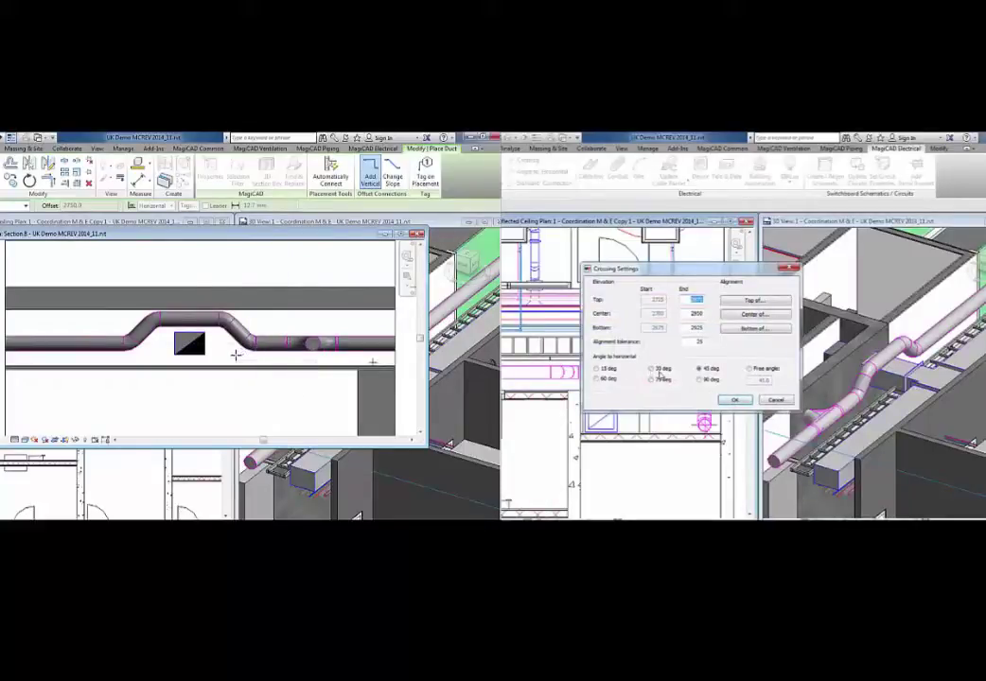
click(660, 370)
key(Escape)
click(734, 399)
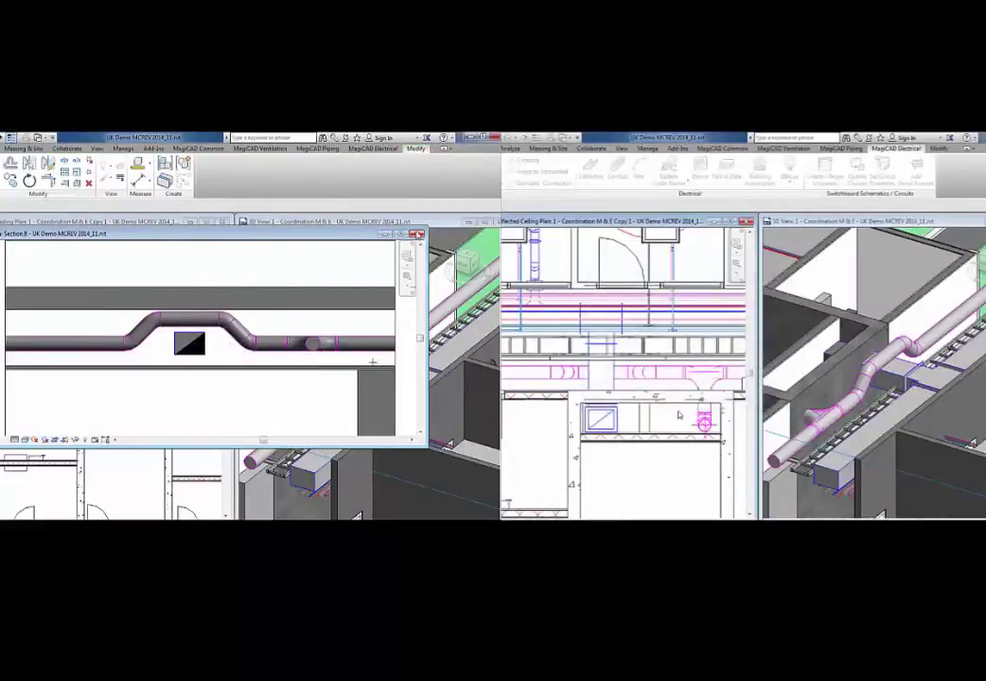
click(419, 235)
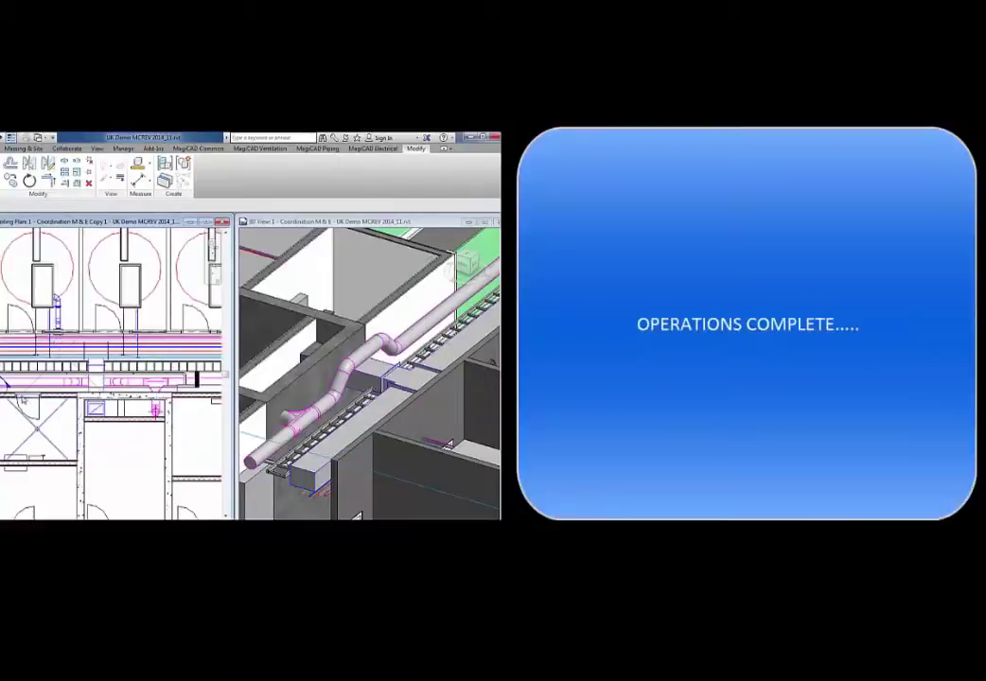
Step: Move the section line in the ceiling plan onto the cable tray and open its section view
scroll(24, 398, up, 2)
click(26, 386)
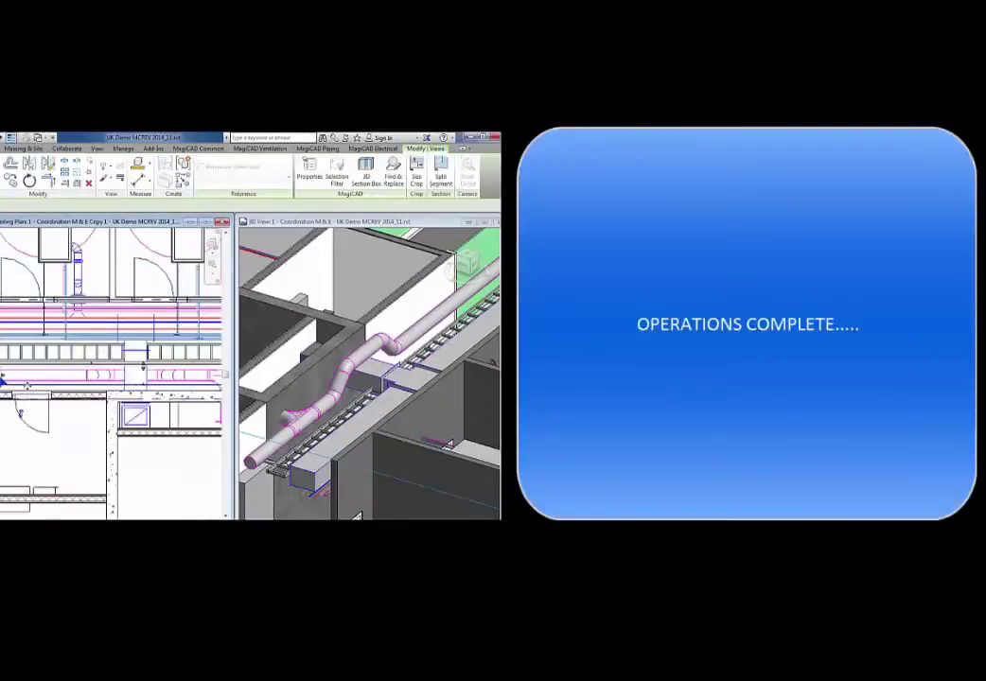
scroll(26, 374, up, 2)
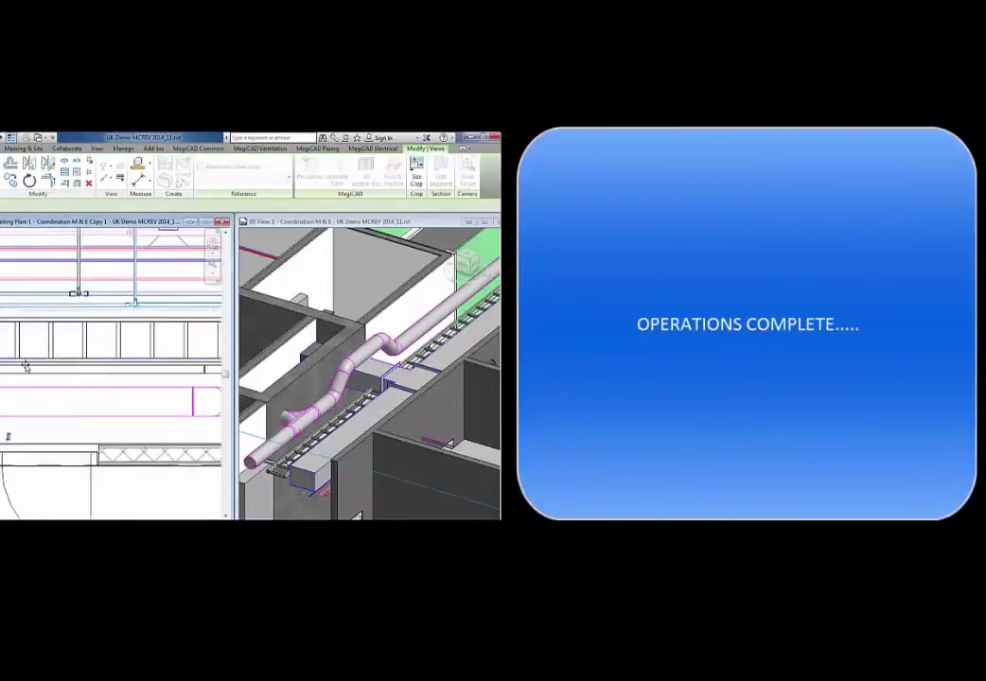
scroll(79, 386, down, 3)
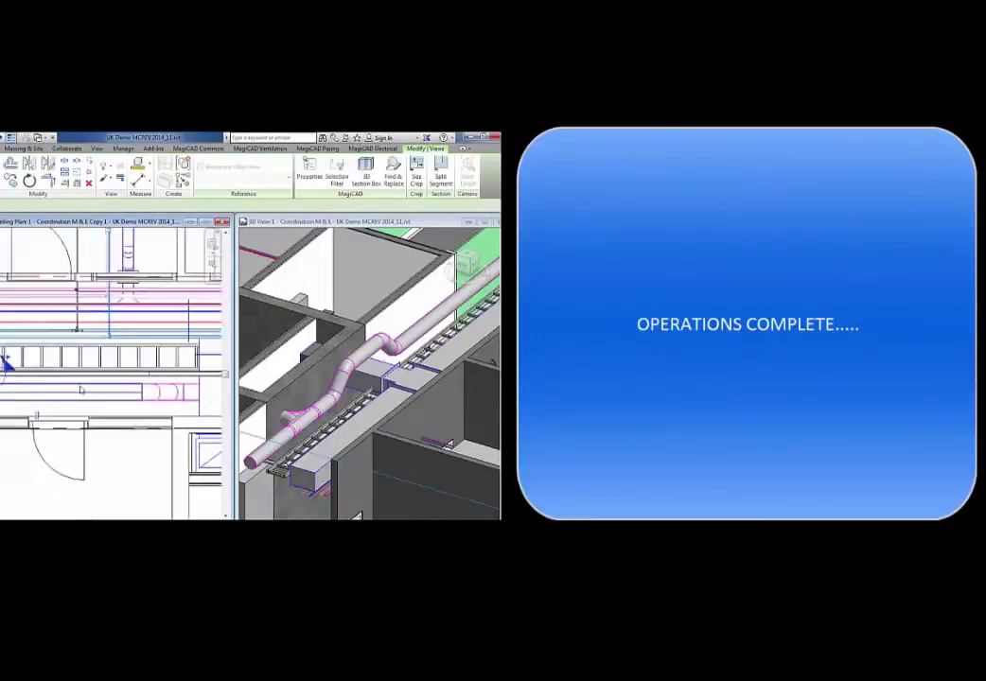
scroll(80, 390, down, 2)
double_click(4, 354)
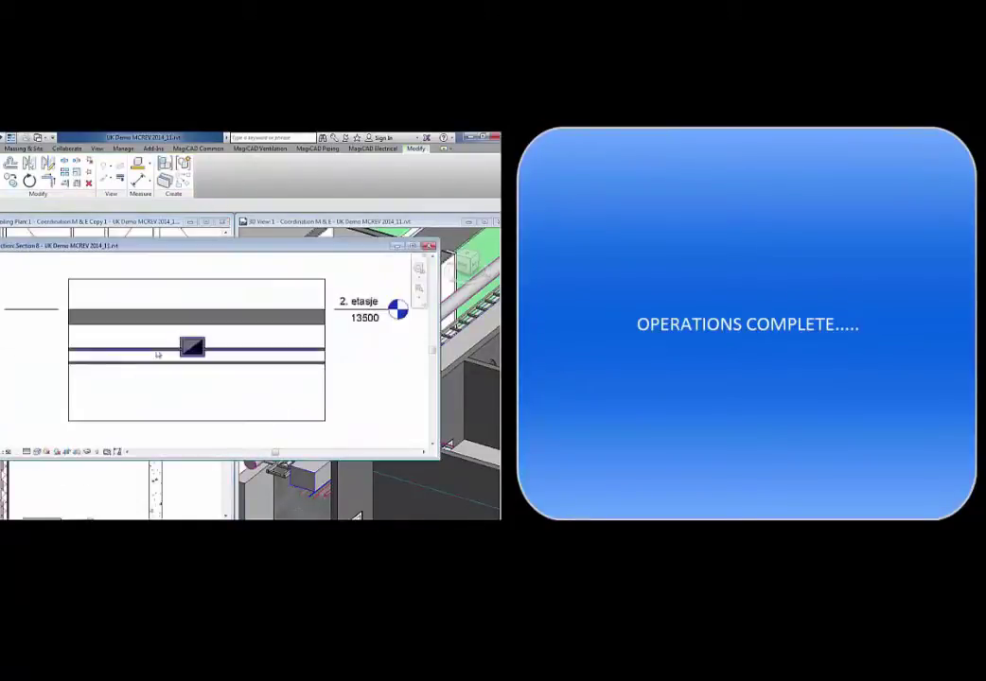
Step: Widen the section's crop region and shorten the cable tray so it ends before the supply duct
click(326, 360)
scroll(327, 358, down, 1)
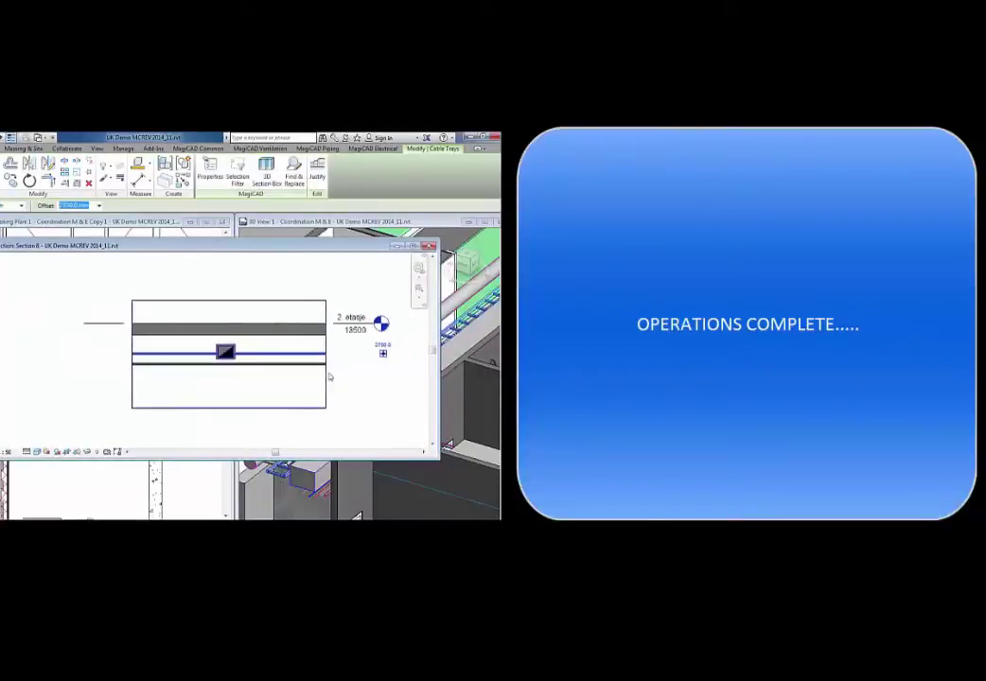
drag(325, 357, 407, 357)
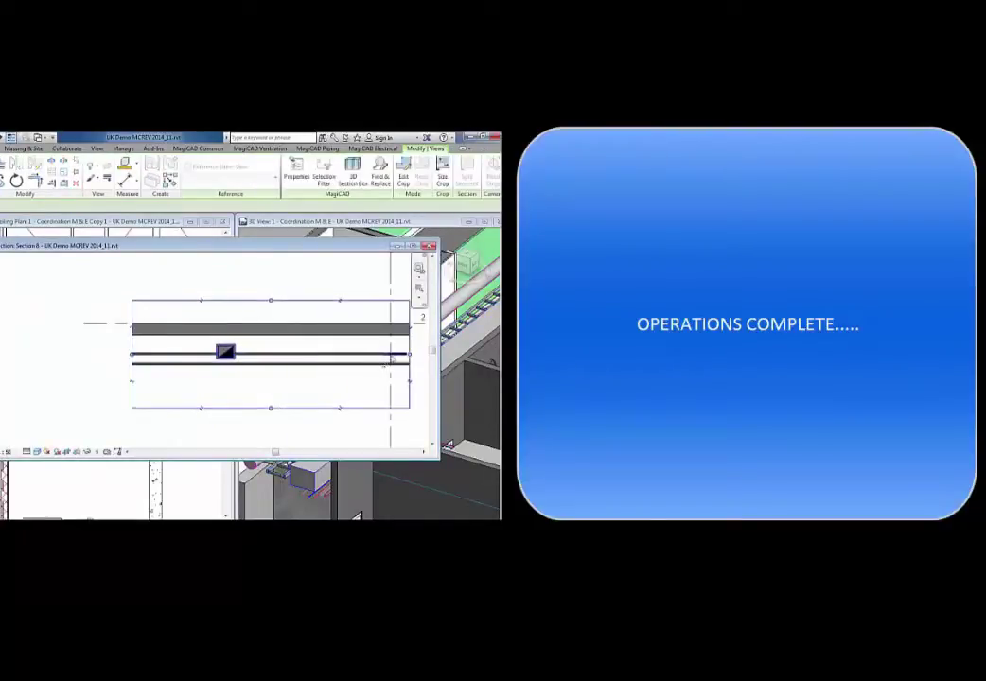
click(376, 357)
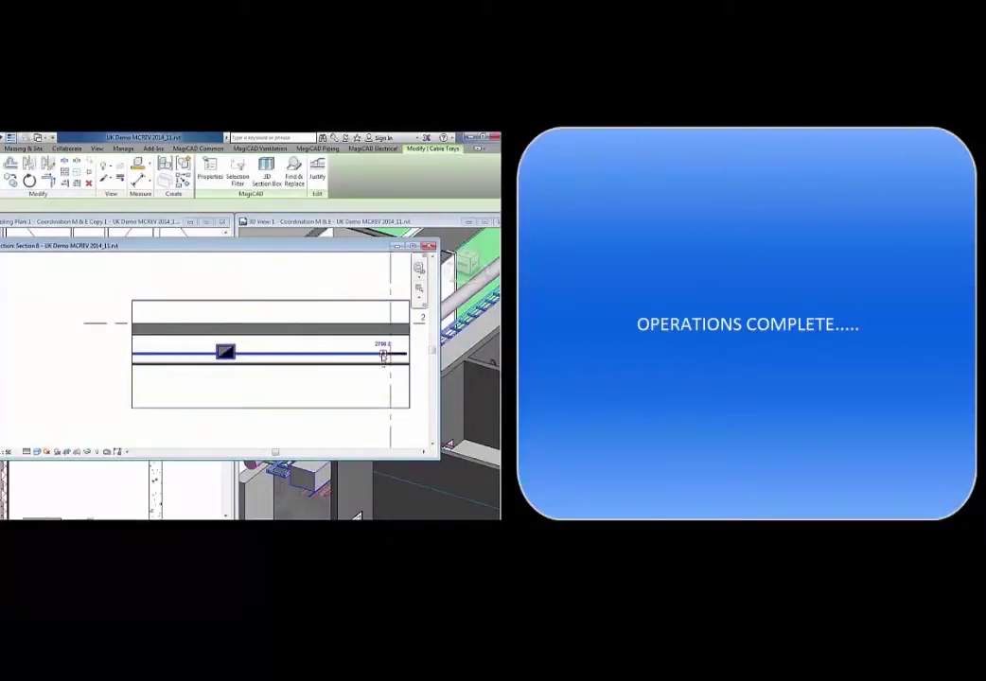
click(184, 354)
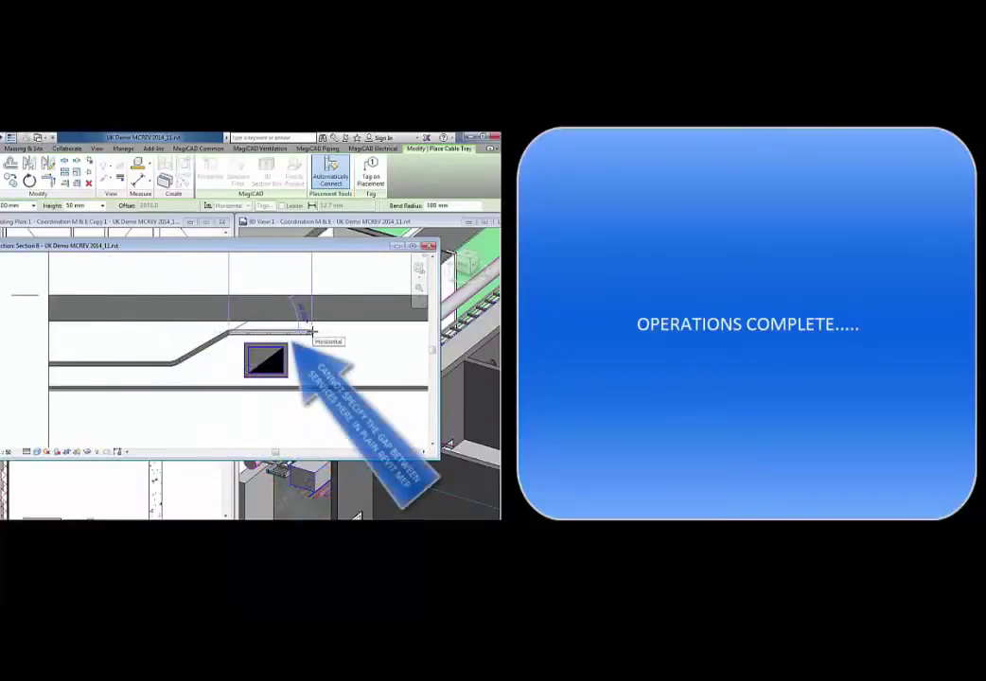
Step: Route the cable tray over the supply duct, slope it back down at about 30 degrees and join it to the remaining tray
click(313, 332)
scroll(337, 347, down, 1)
middle_drag(286, 365, 95, 371)
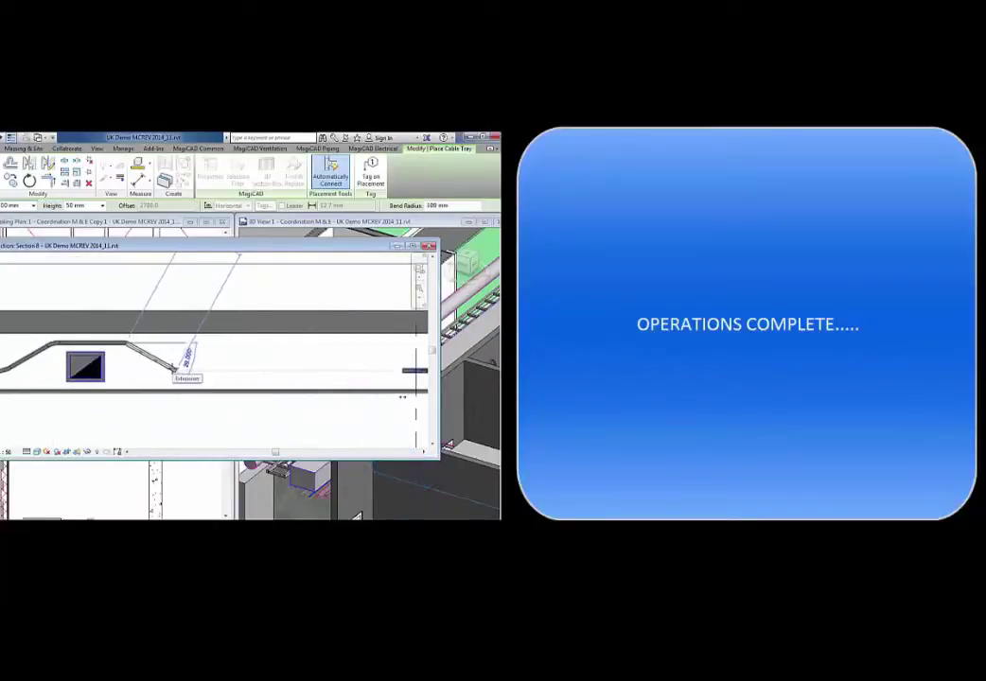
click(173, 371)
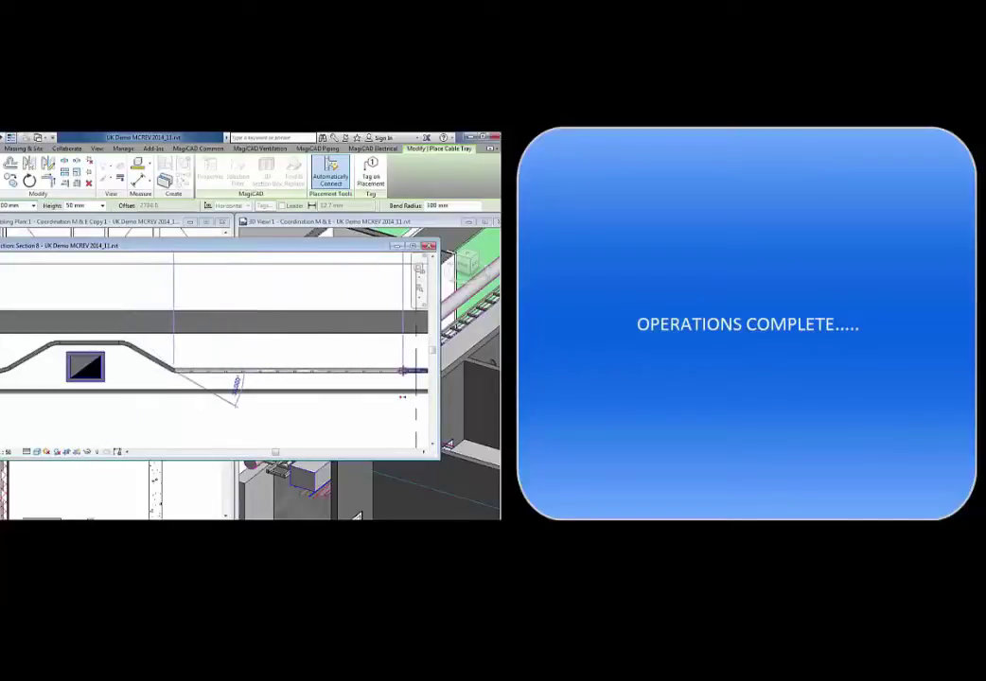
click(402, 371)
key(Escape)
key(Escape)
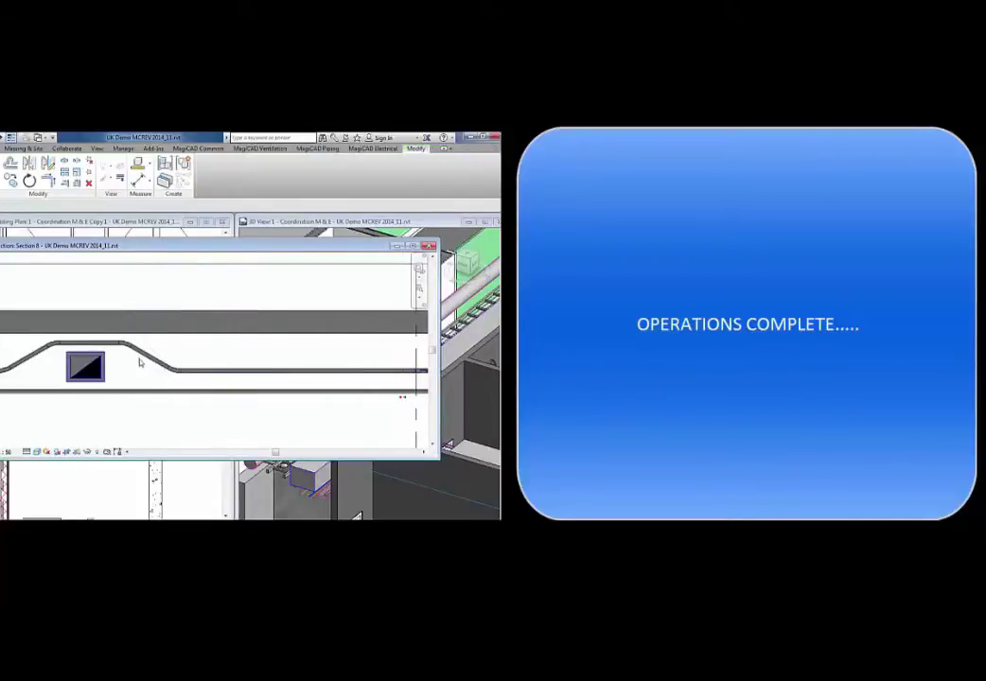
click(150, 364)
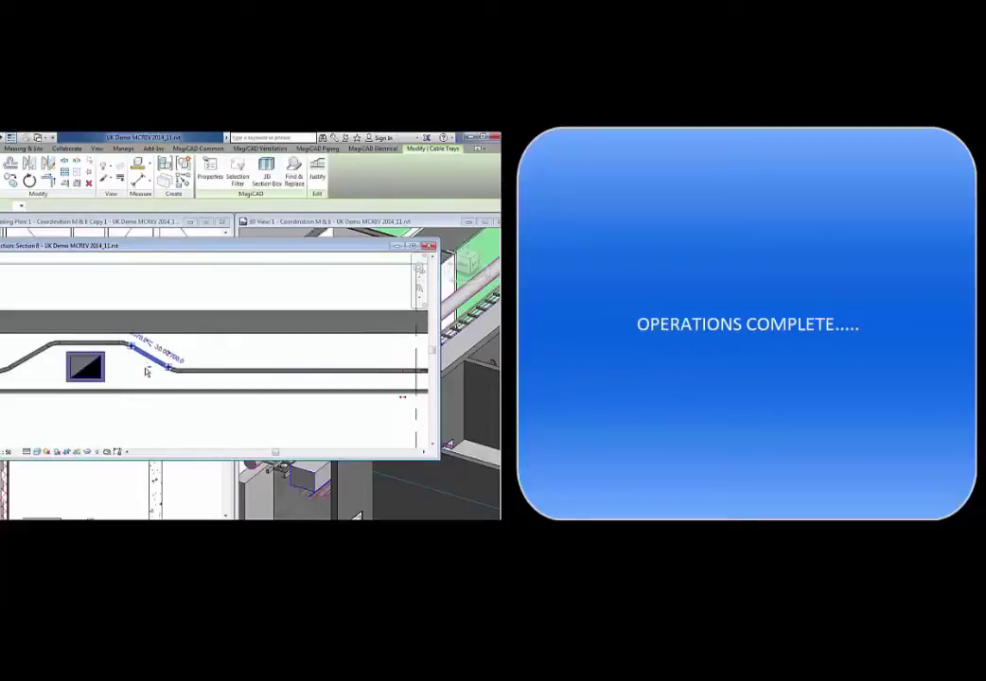
Step: Move both sloped cable tray segments in the section view closer to the supply duct to tighten the crossing
drag(147, 370, 131, 370)
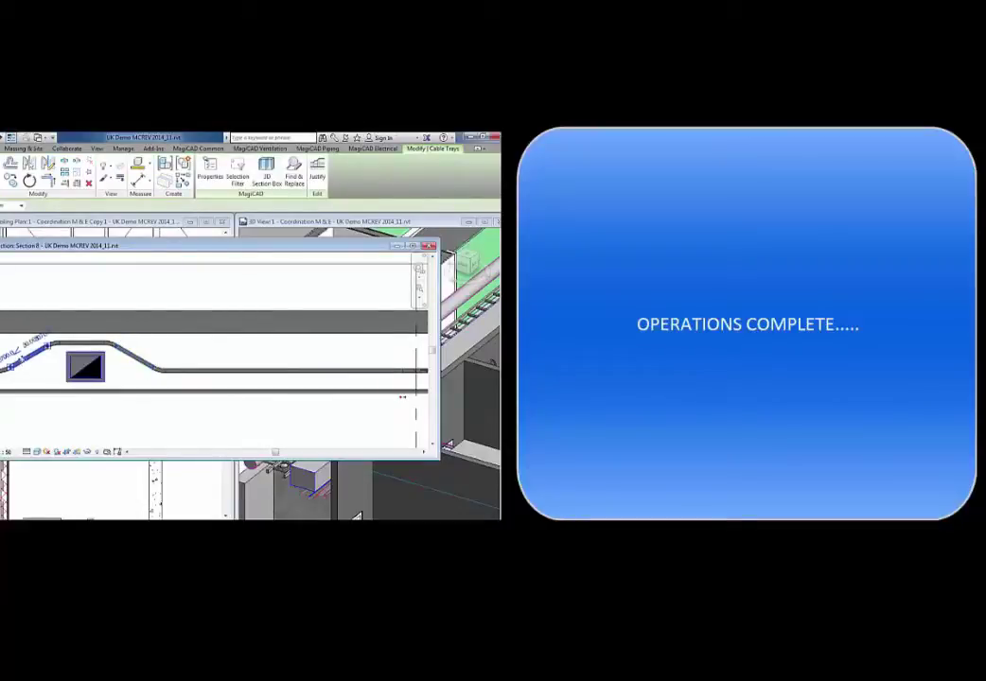
drag(24, 359, 40, 360)
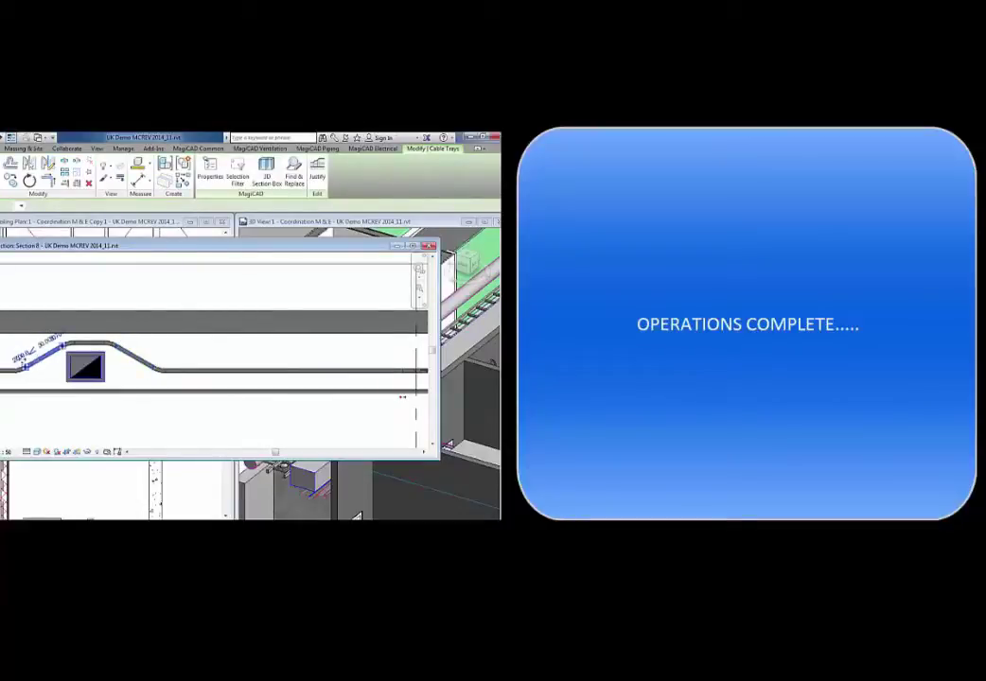
click(124, 380)
click(57, 353)
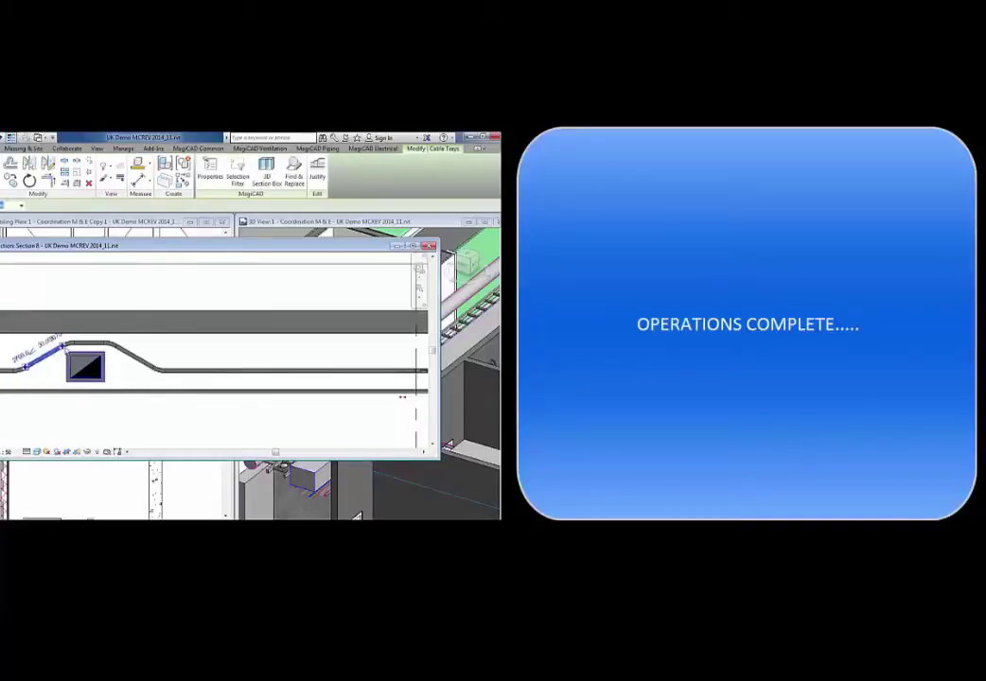
click(179, 349)
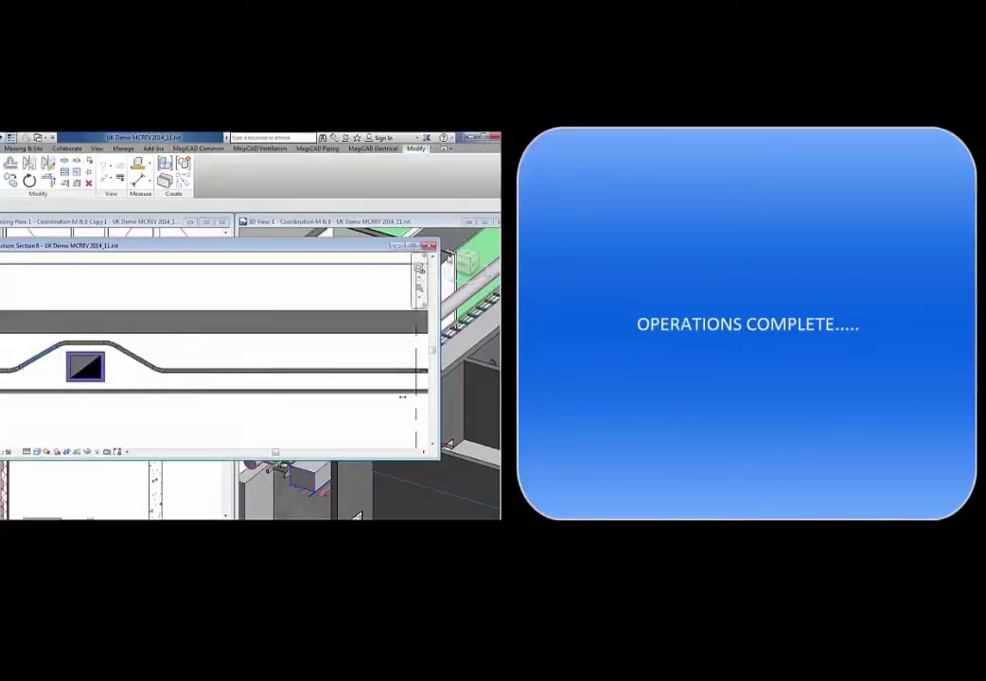
Step: Close the cable tray's section view and delete its section line from the ceiling plan
click(430, 247)
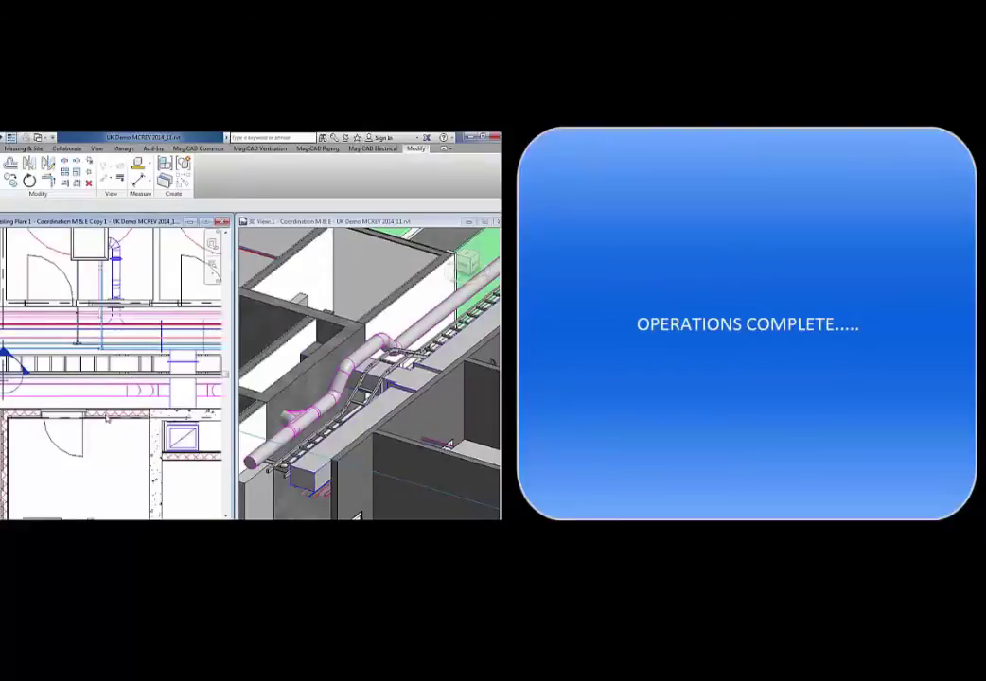
scroll(57, 387, up, 3)
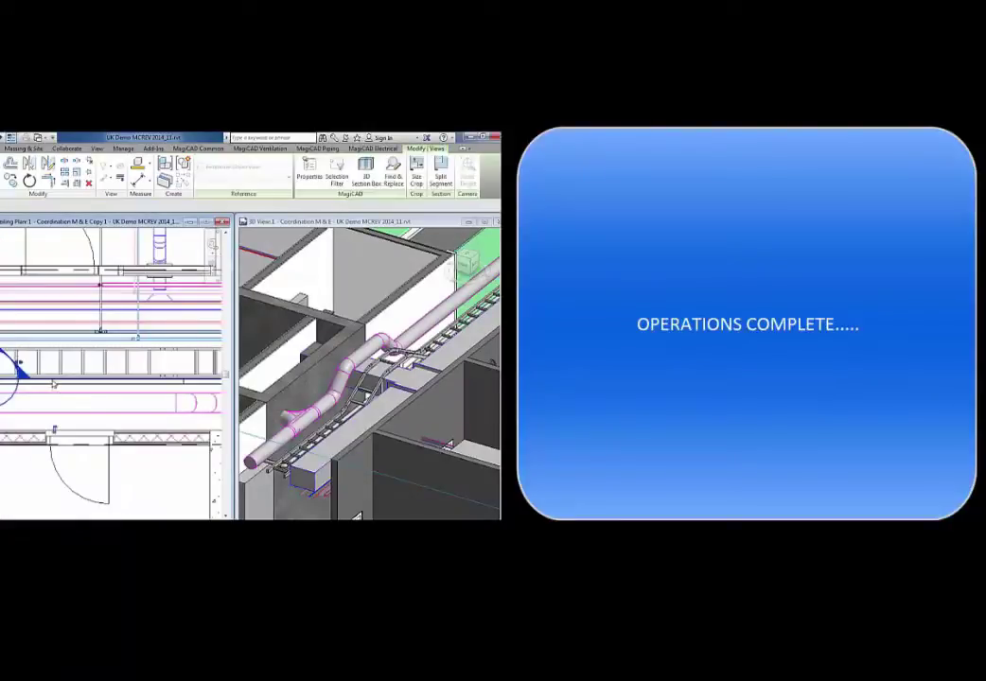
key(Delete)
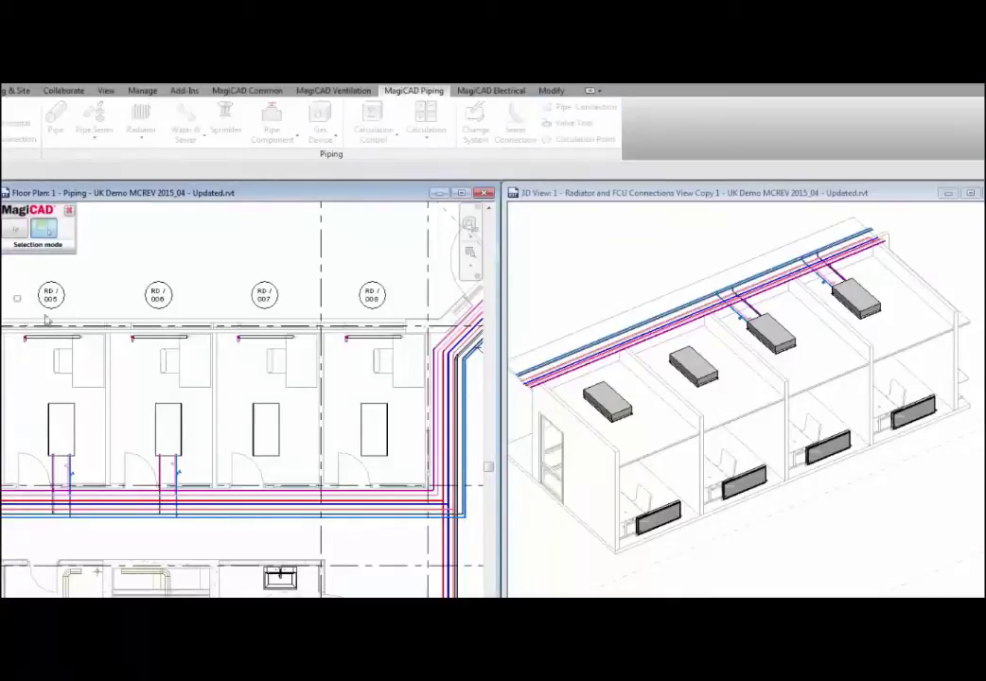
Step: Connect the four office radiators to the main heating pipes using 45-degree branches with dH -100, L 100, D 50 and H 50 mm
drag(55, 324, 418, 370)
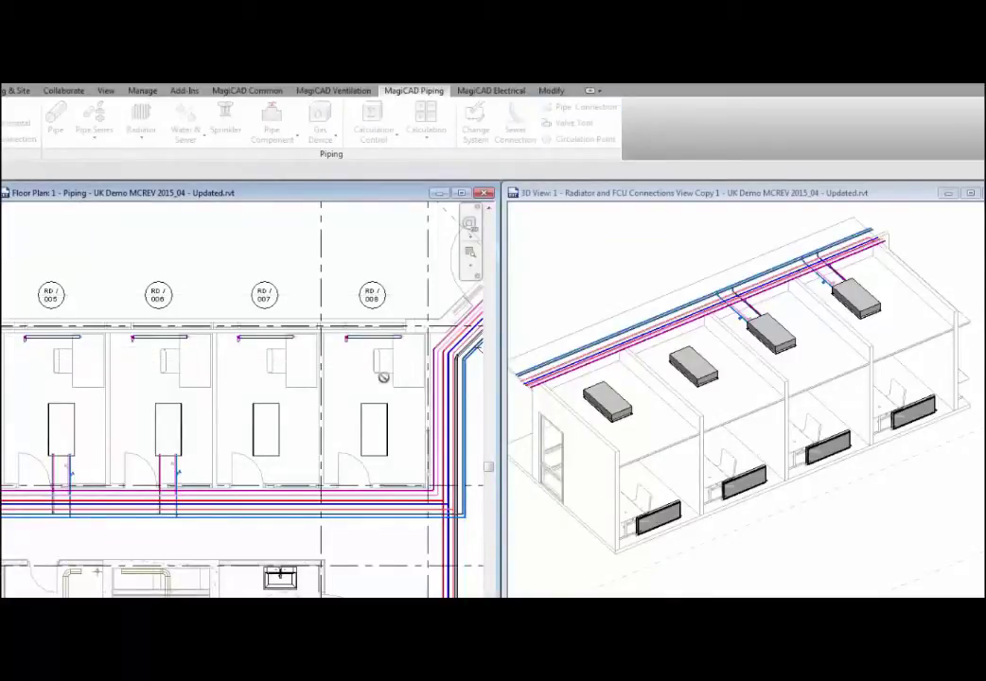
click(10, 498)
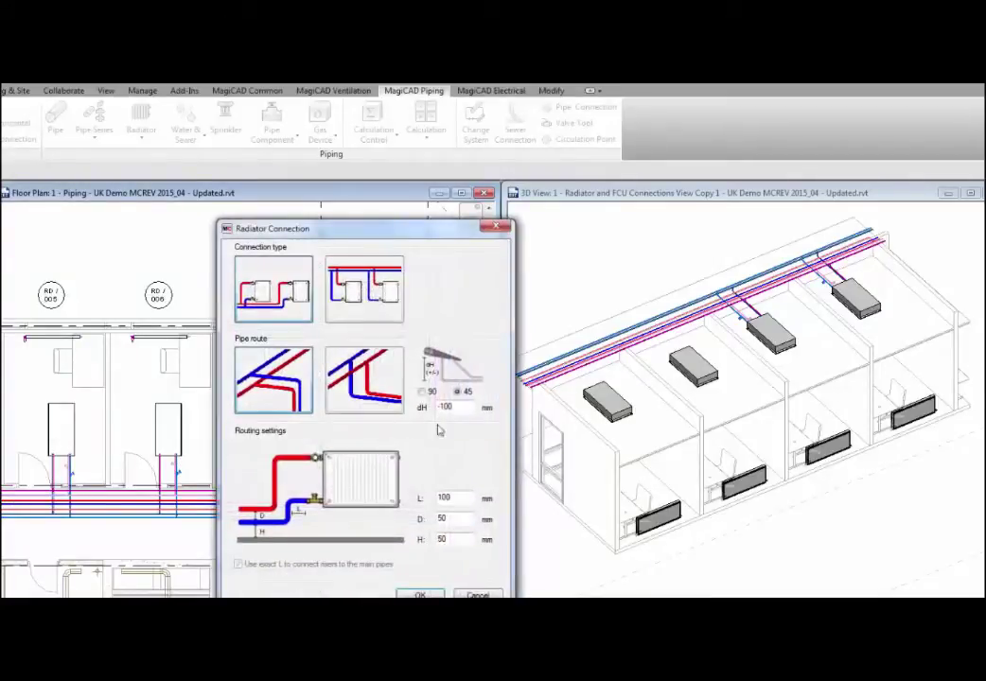
click(419, 594)
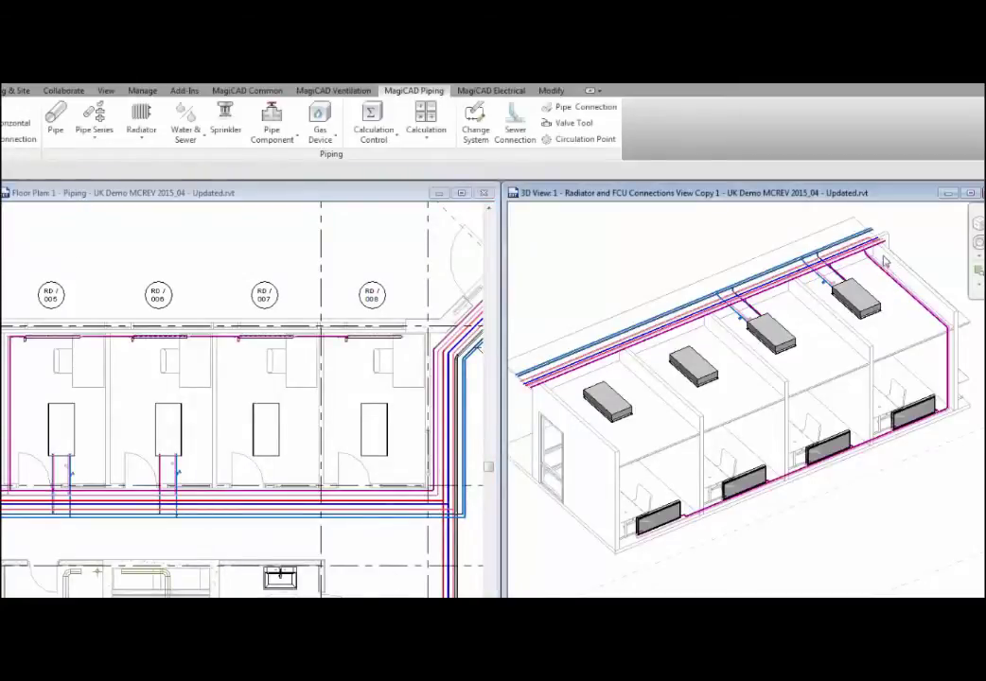
Step: Inspect the radiator pipe connections in the 3D view, from the branches at the mains down to the radiators
scroll(875, 288, up, 5)
scroll(866, 261, up, 3)
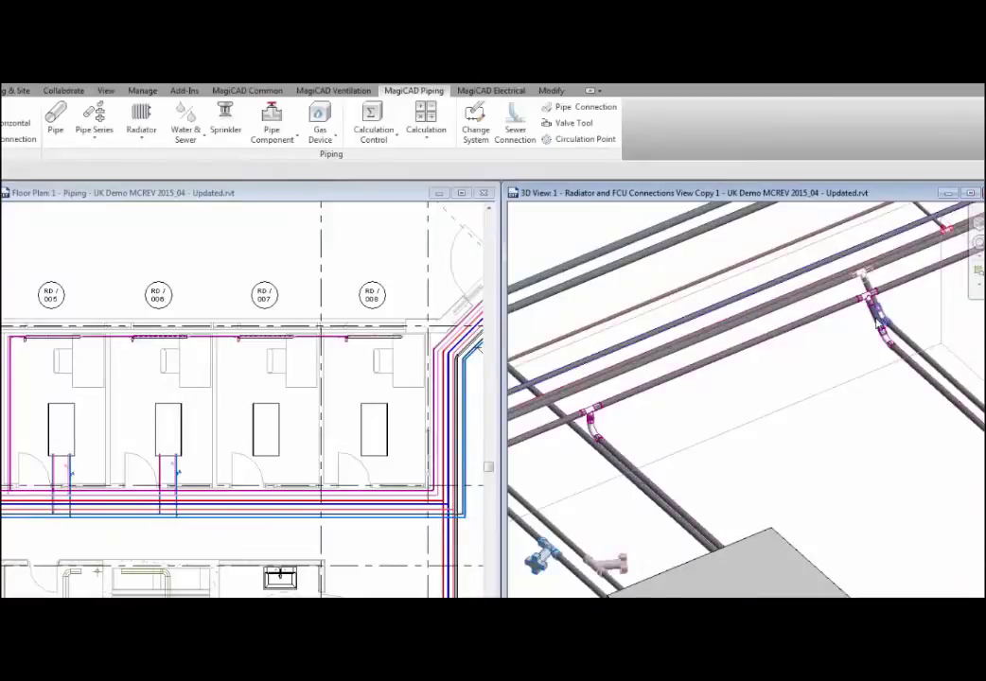
click(870, 323)
scroll(870, 323, up, 3)
mouse_move(787, 372)
shift+middle_down()
mouse_move(665, 337)
mouse_move(790, 314)
mouse_move(825, 345)
mouse_move(787, 374)
shift+middle_up()
scroll(716, 394, down, 2)
middle_drag(621, 521, 857, 394)
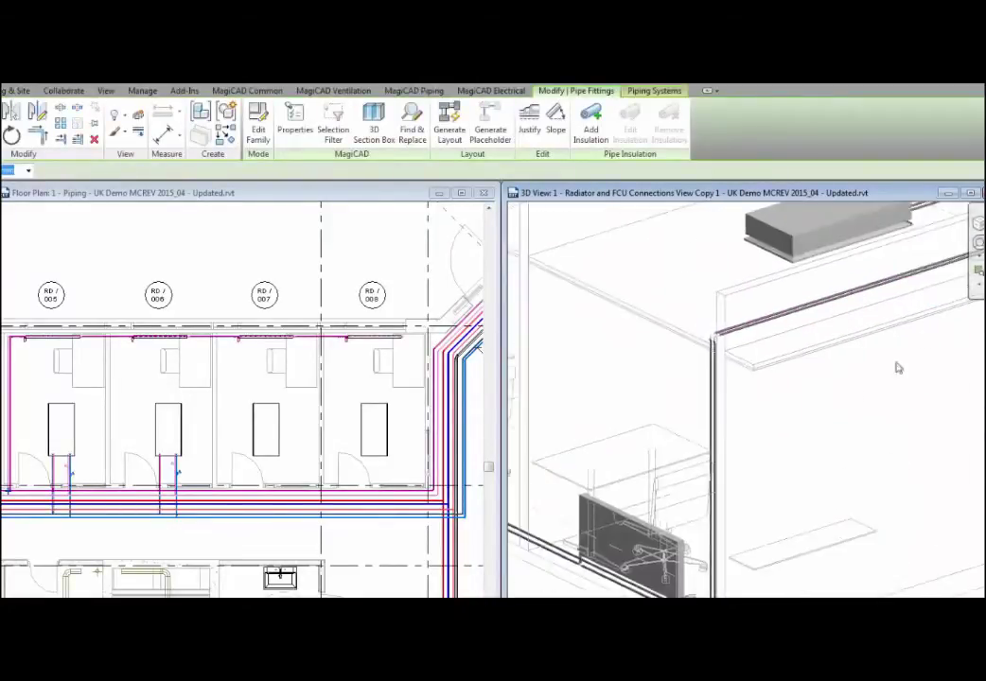
scroll(810, 433, down, 2)
middle_drag(676, 443, 774, 440)
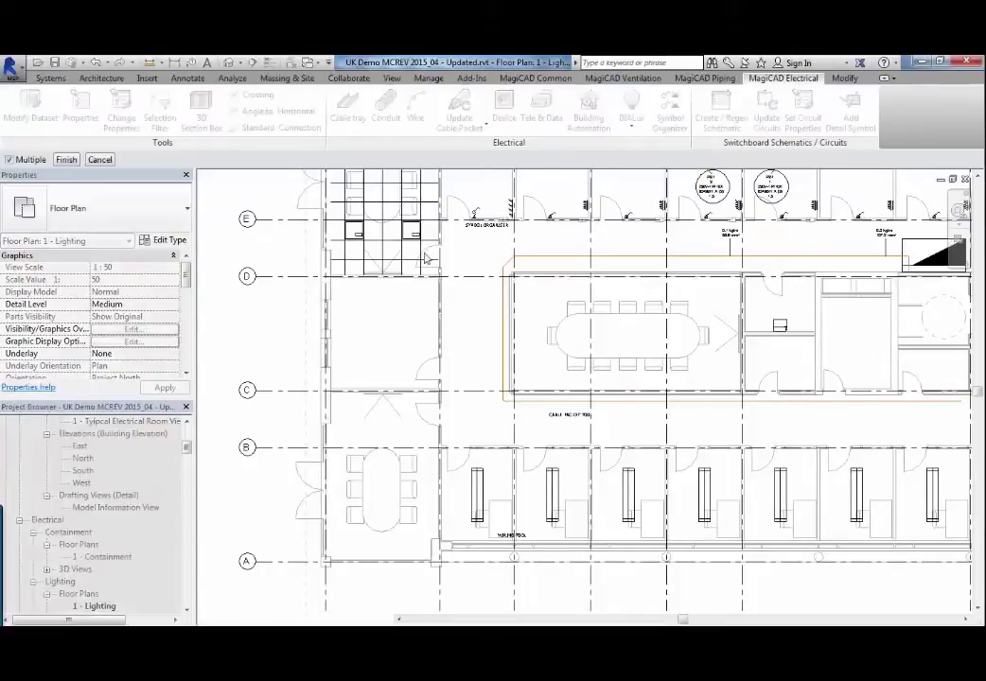
Step: Export the spaces in the selected area of the lighting floor plan to DIALux, overwriting dia export.stf
drag(282, 257, 850, 588)
click(68, 161)
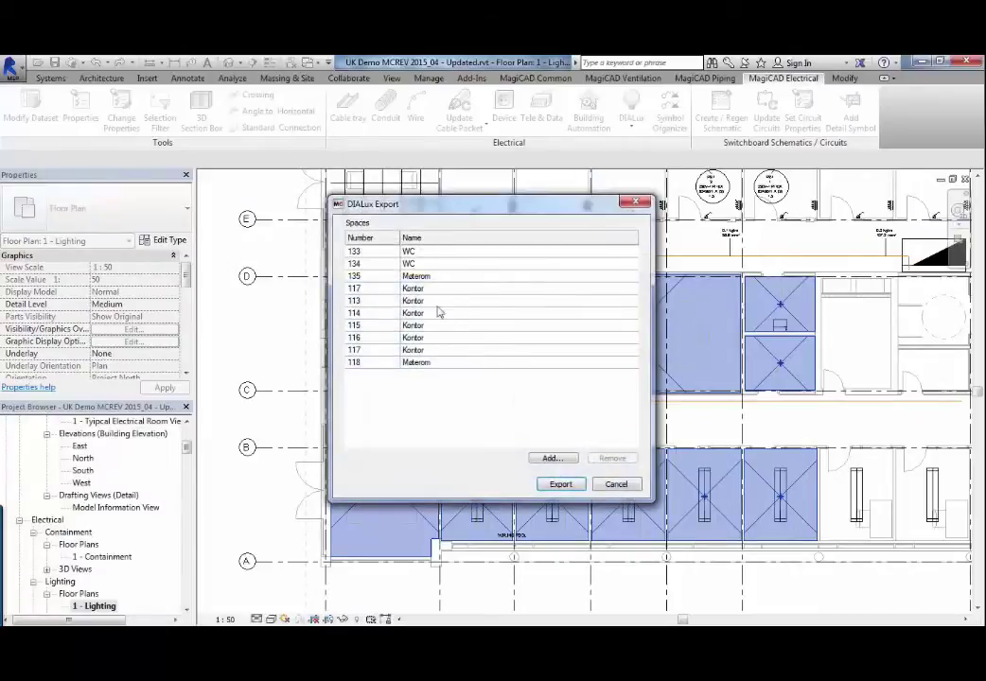
click(561, 485)
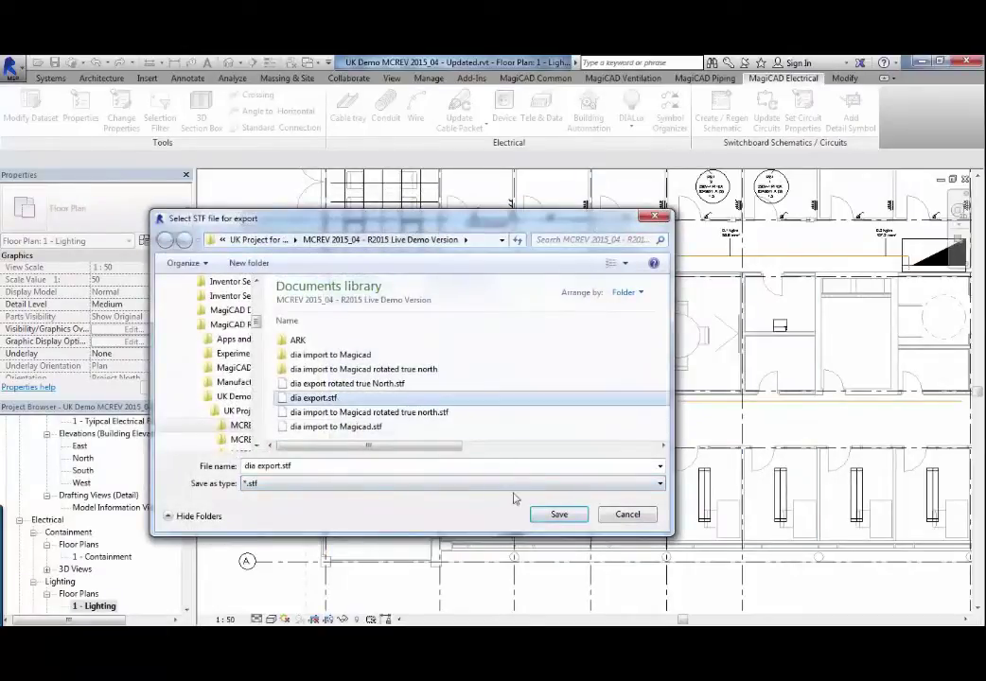
click(559, 514)
click(526, 355)
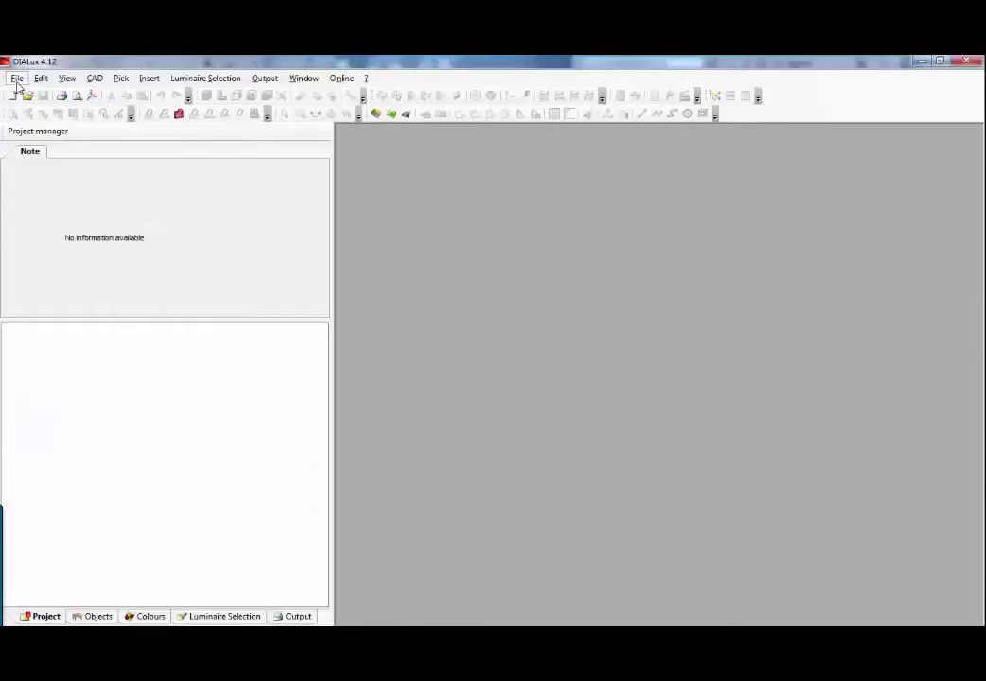
Step: Switch to DIALux and import the STF file dia export.stf
click(17, 78)
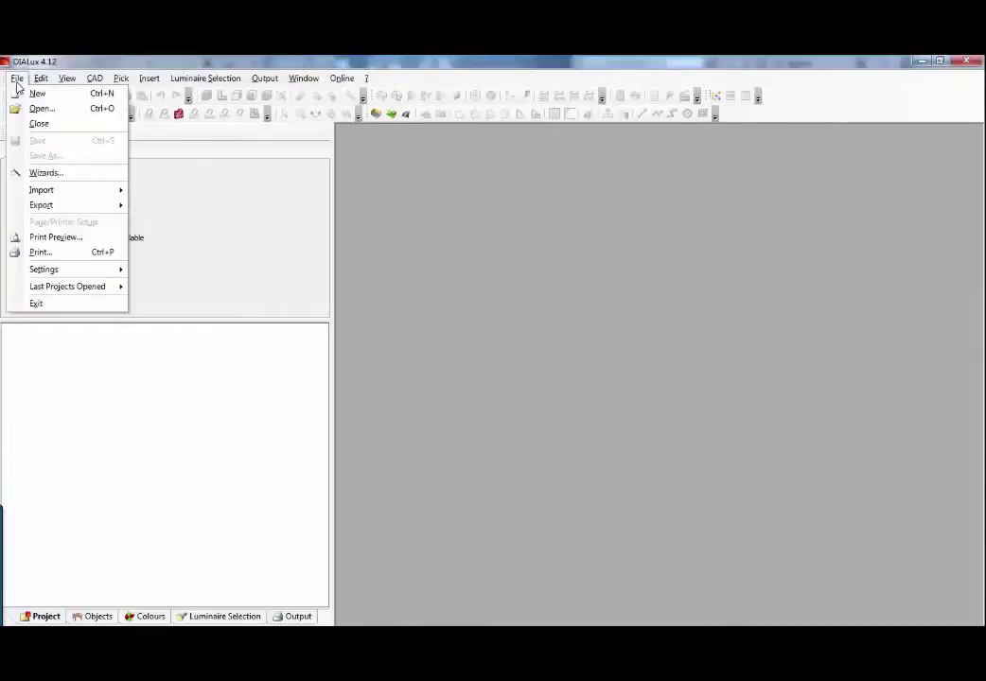
mouse_move(78, 193)
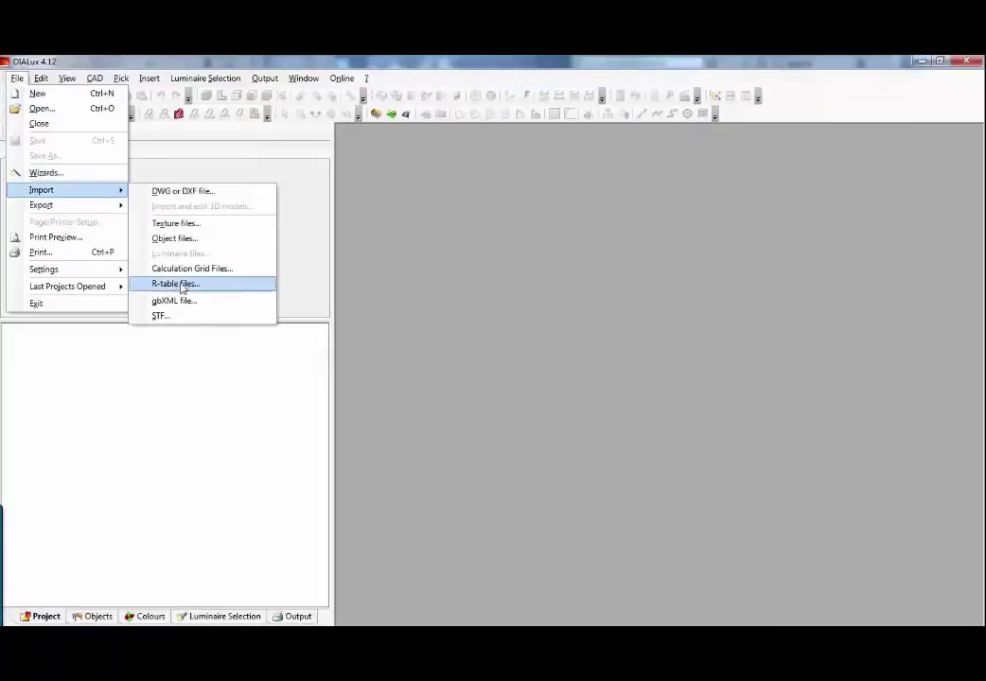
click(189, 317)
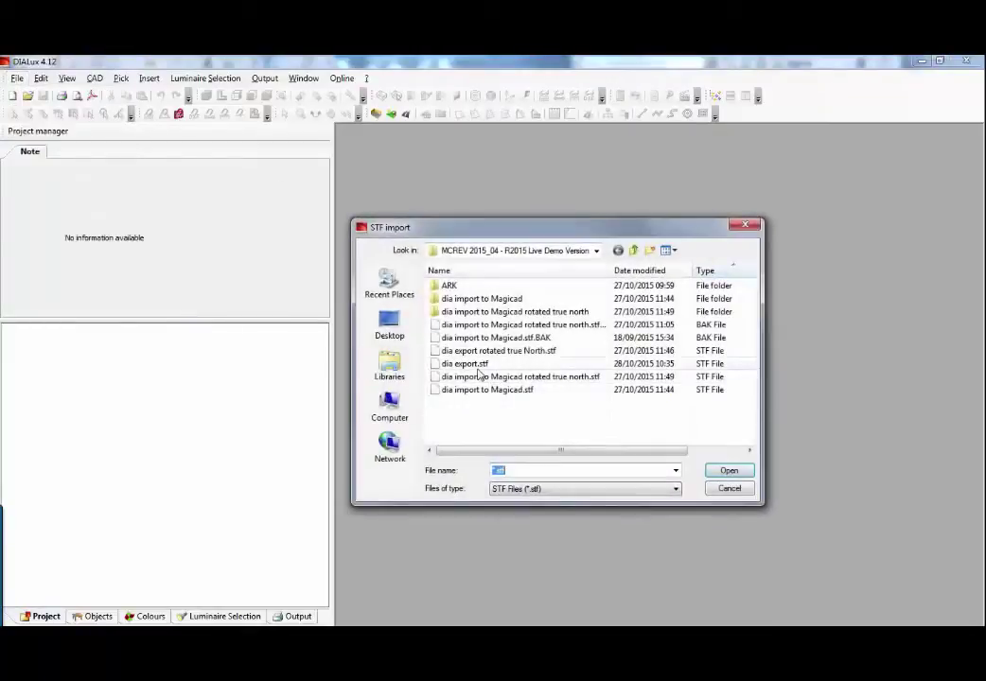
click(464, 363)
click(728, 470)
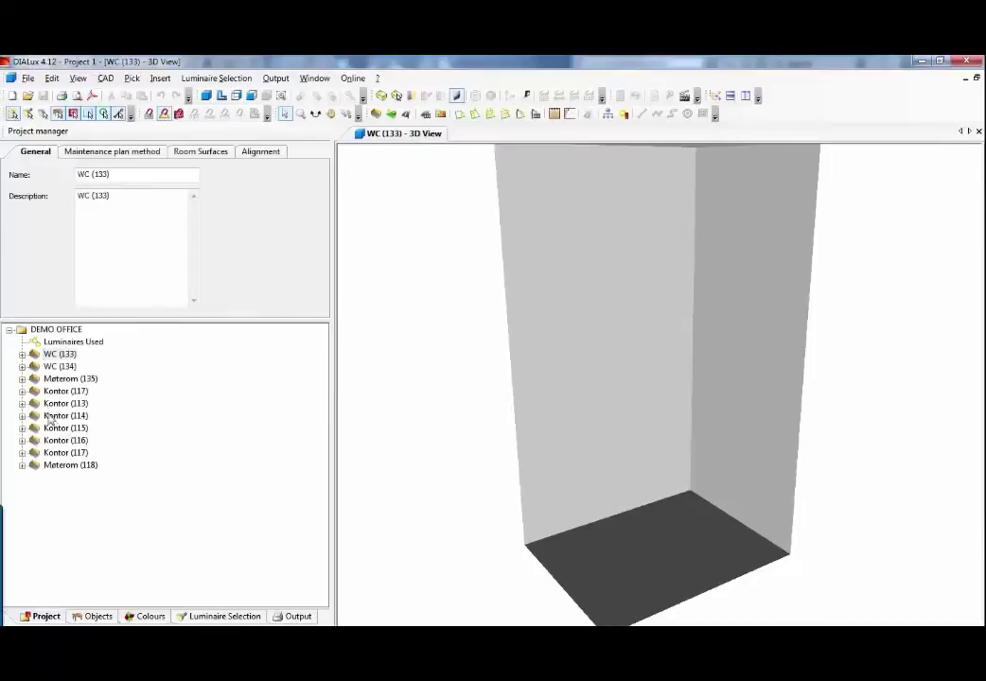
Step: Expand the Kontor (117) and Møterom (135) rooms, and view Møterom (135) in 3D and as a floor plan
click(21, 391)
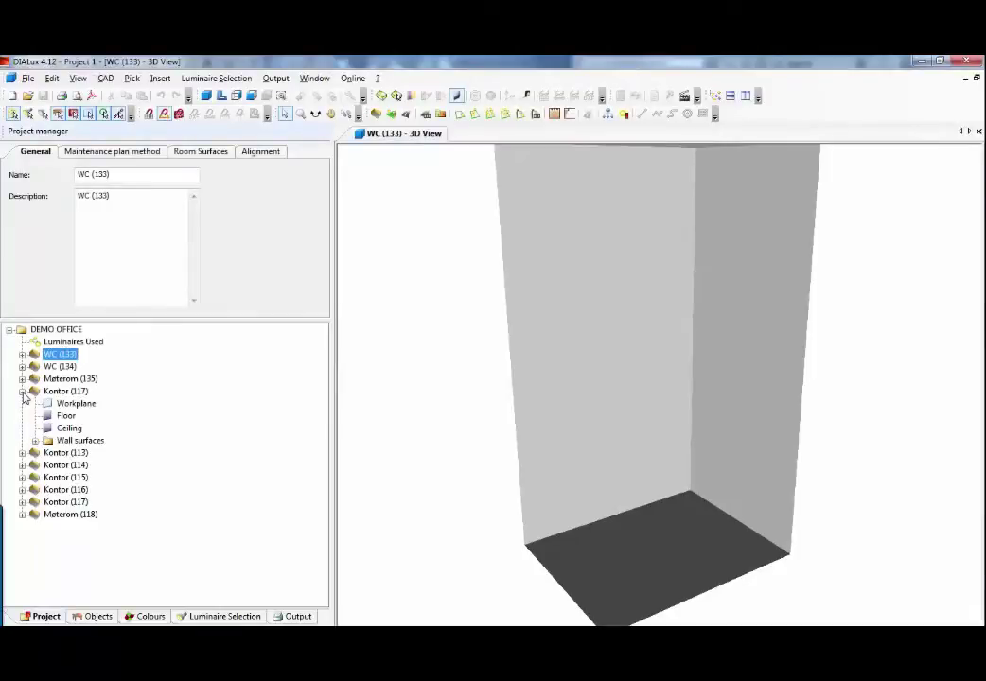
click(21, 379)
right_click(52, 380)
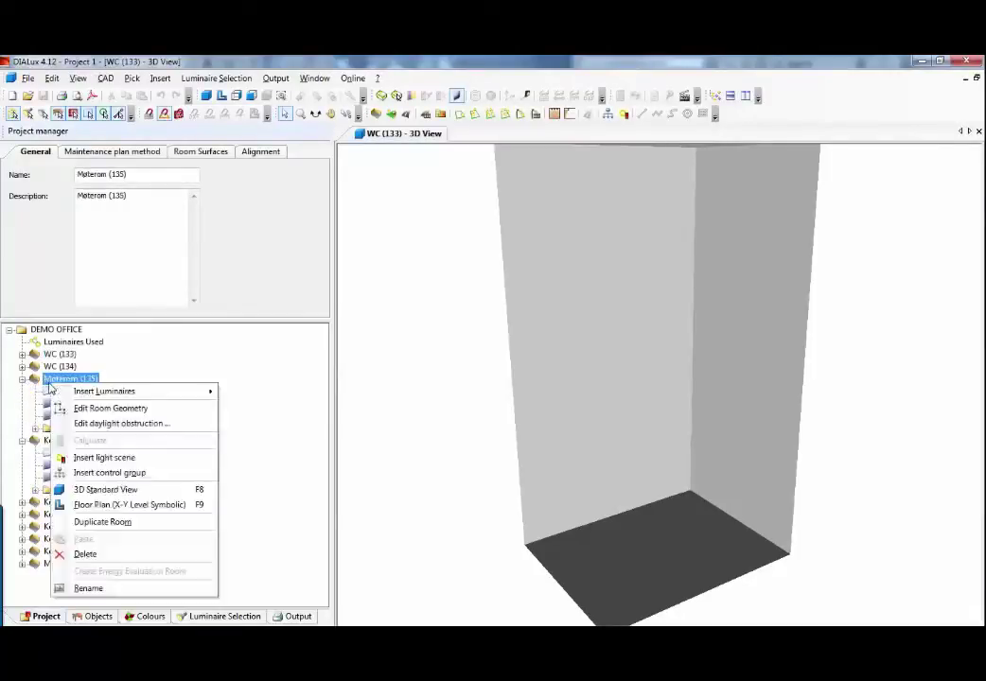
click(106, 490)
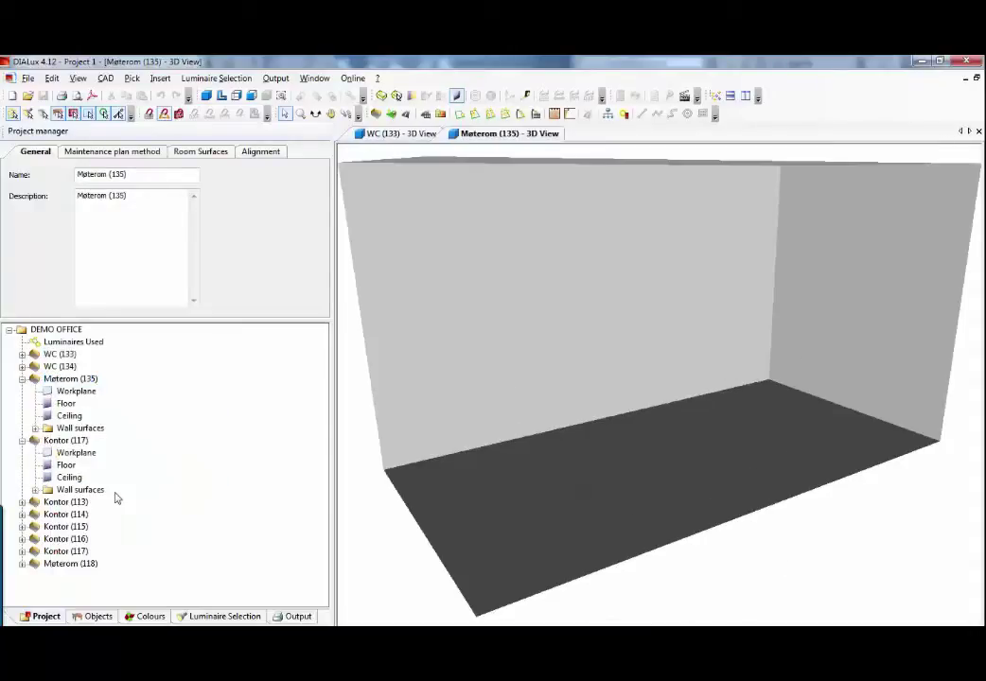
right_click(57, 382)
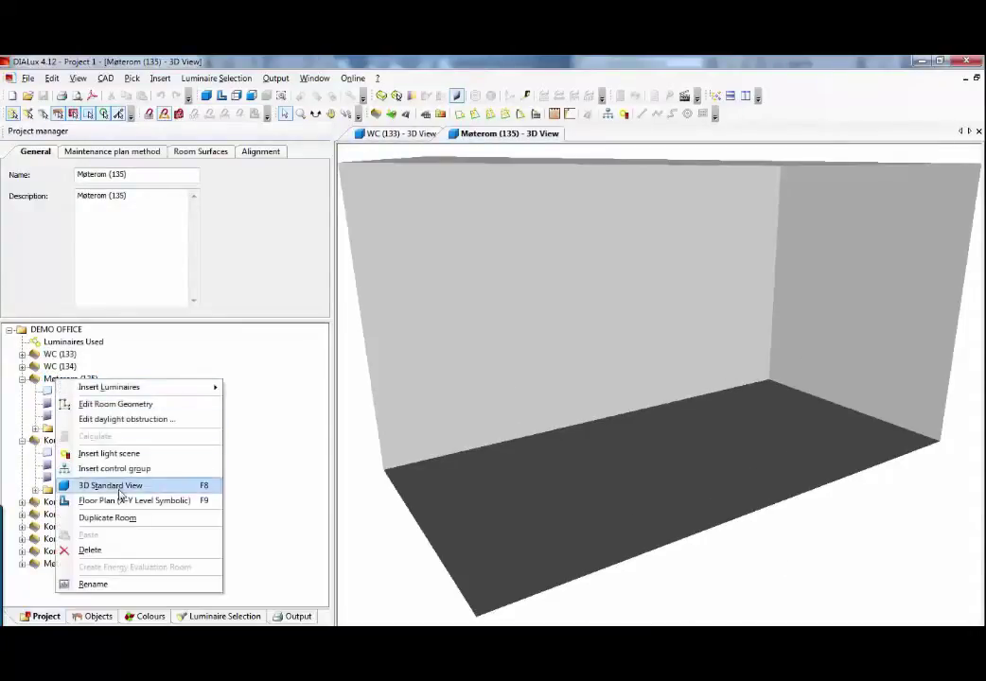
click(128, 500)
scroll(593, 375, down, 3)
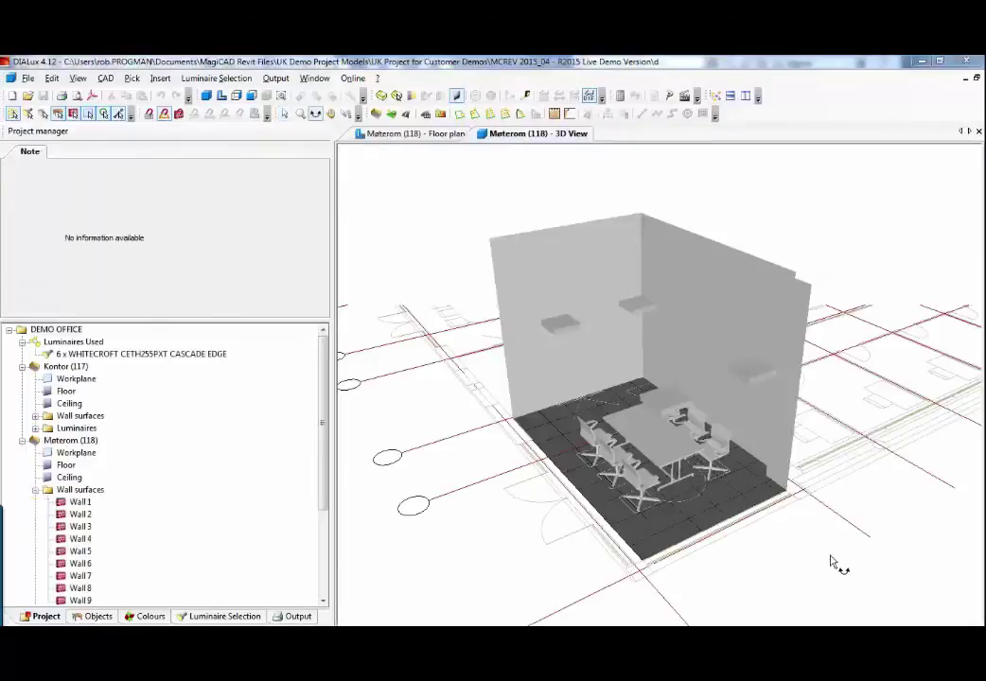
Step: Review Møterom (118) in 3D and plan, and run the standard light calculation for Kontor (117) and Møterom (118), including objects and luminaires
drag(832, 566, 857, 569)
click(426, 135)
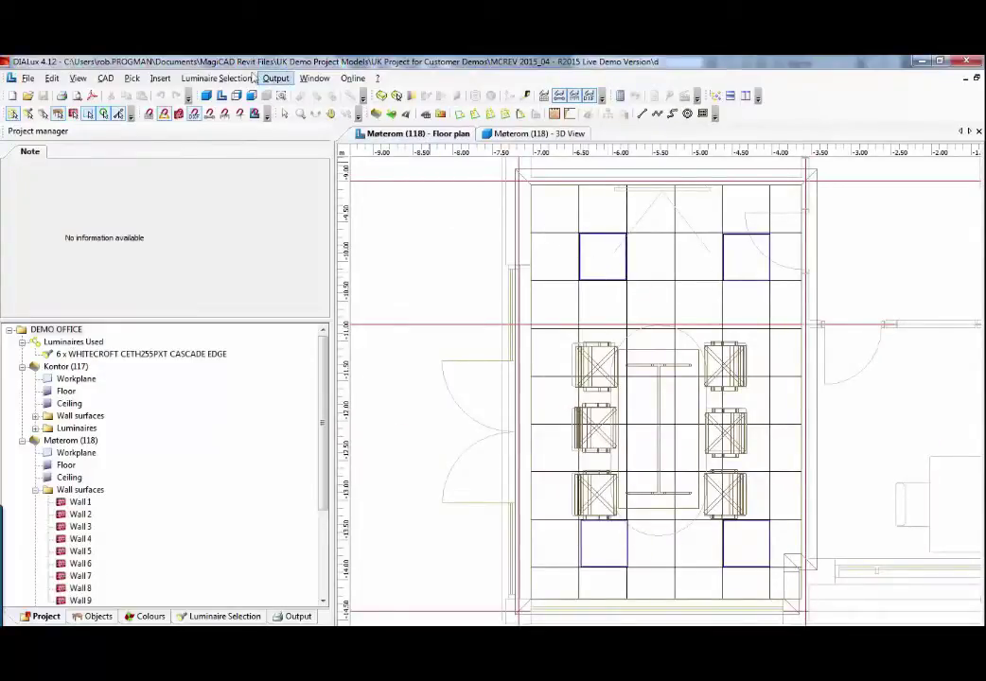
click(502, 136)
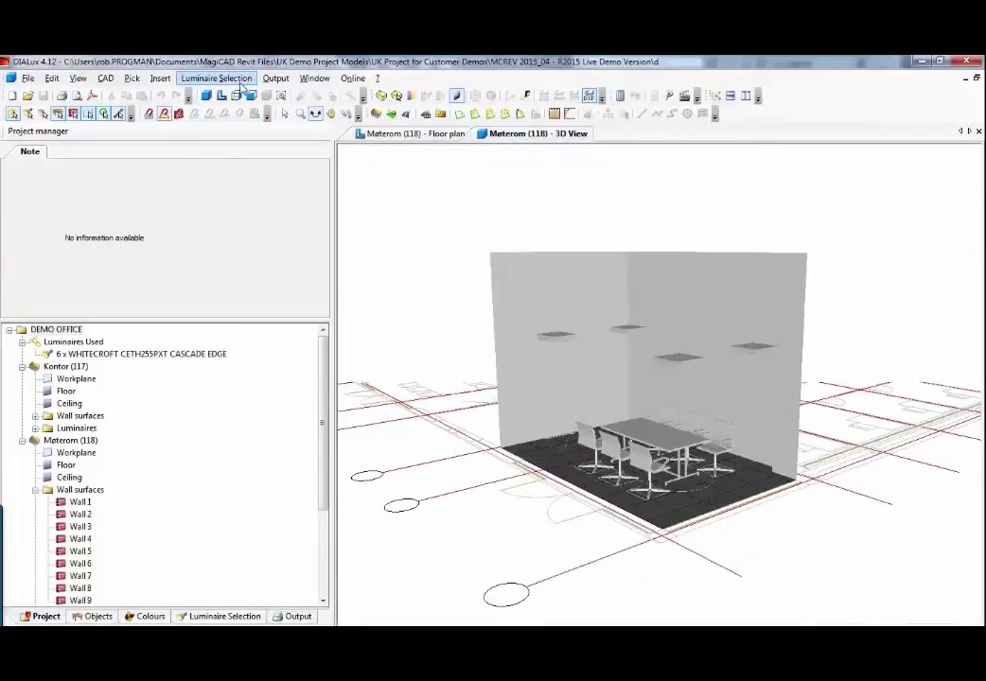
click(275, 82)
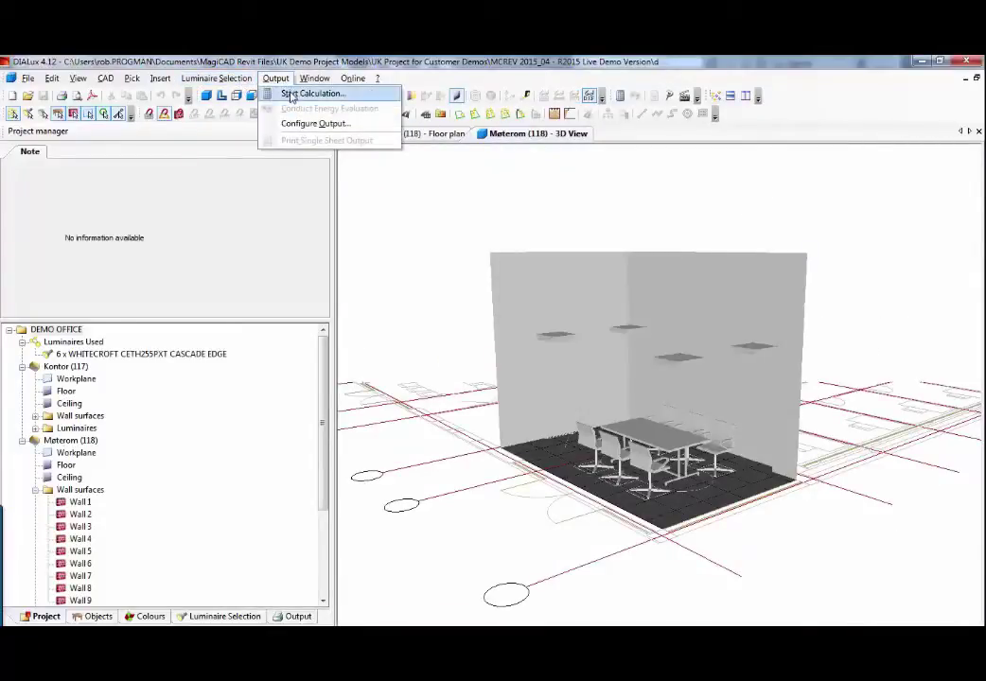
click(293, 95)
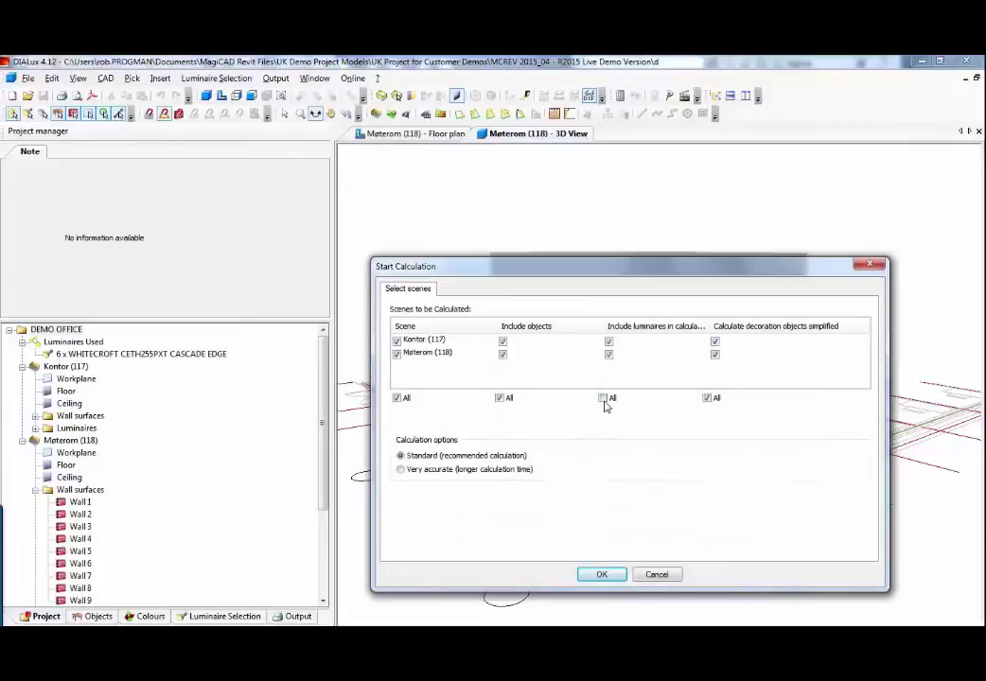
click(601, 575)
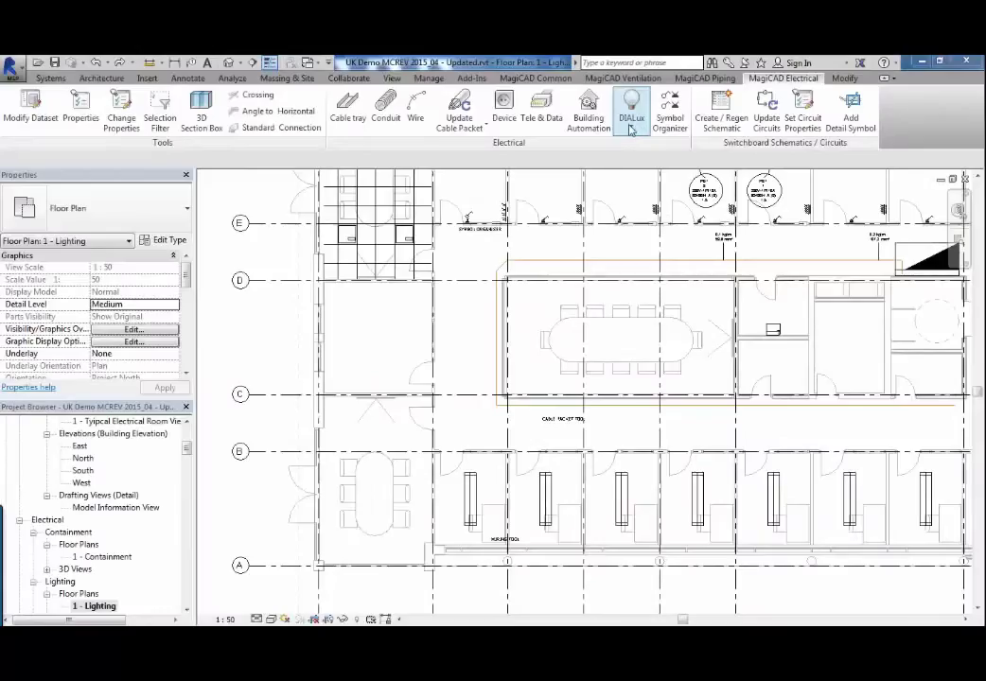
Step: Switch back to Revit and load dia import to Magicad.stf for the DIALux import
click(631, 109)
click(633, 180)
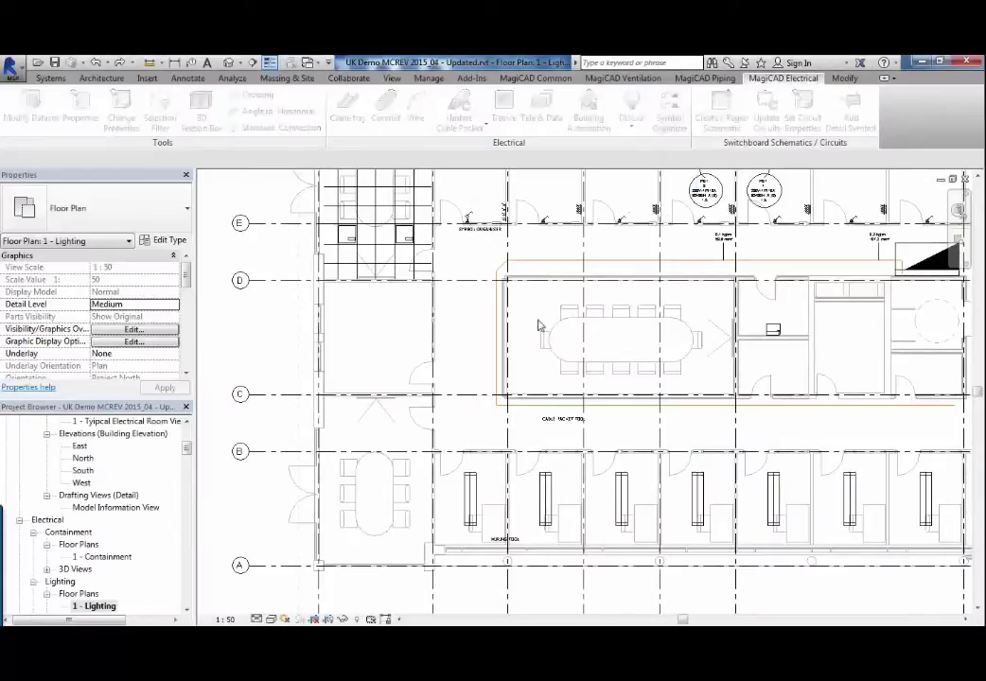
click(363, 427)
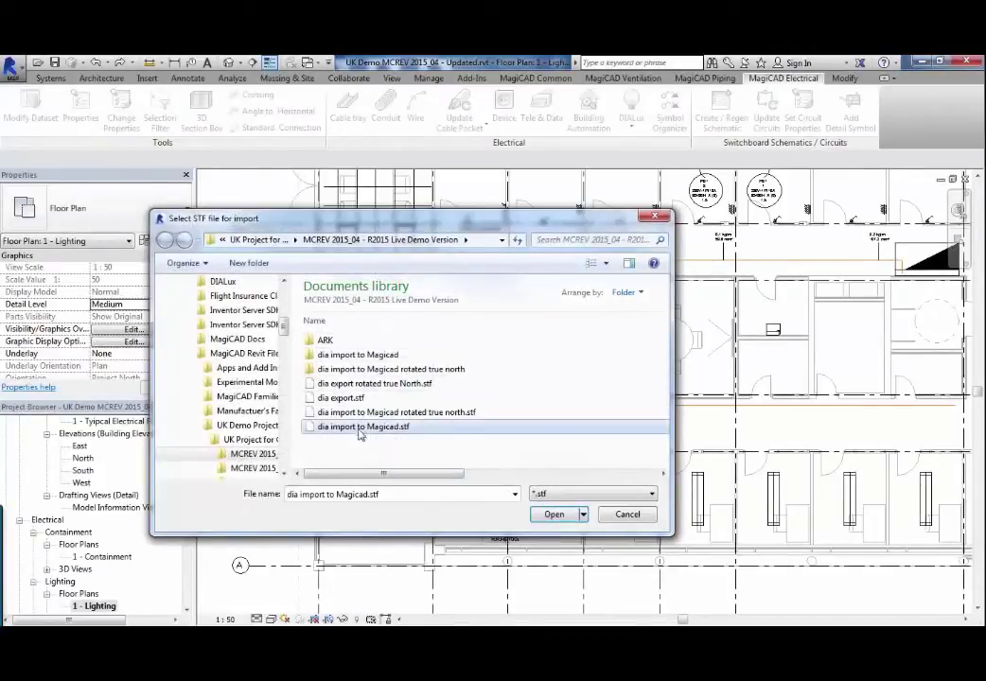
click(554, 515)
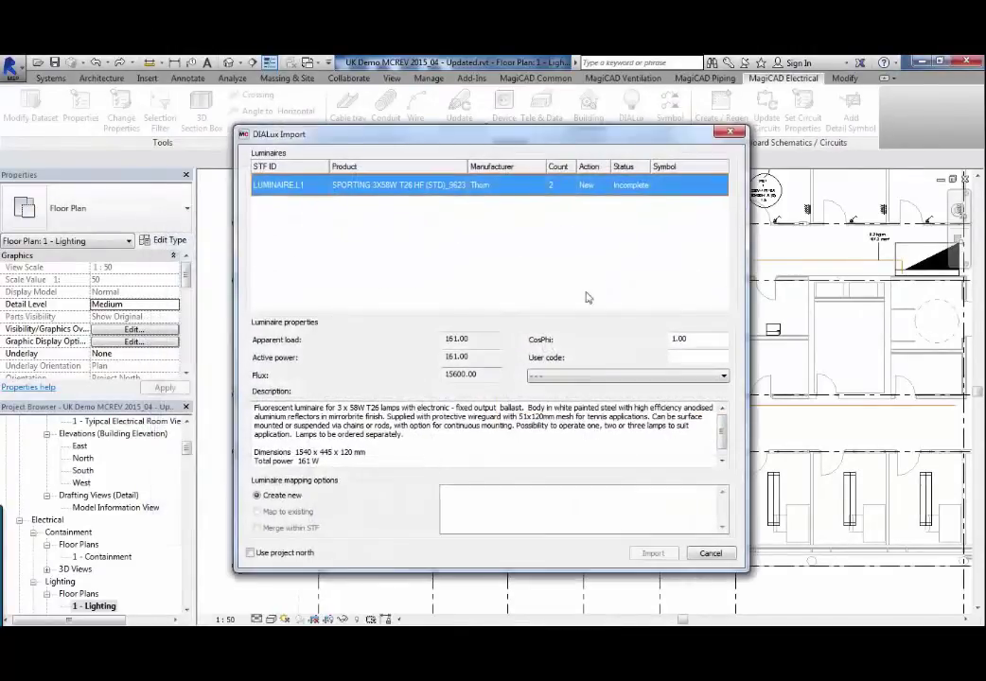
Step: Assign the middle 1200x600 module symbol in the second row to the Thorn SPORTING 3X58W luminaire
click(680, 189)
click(582, 270)
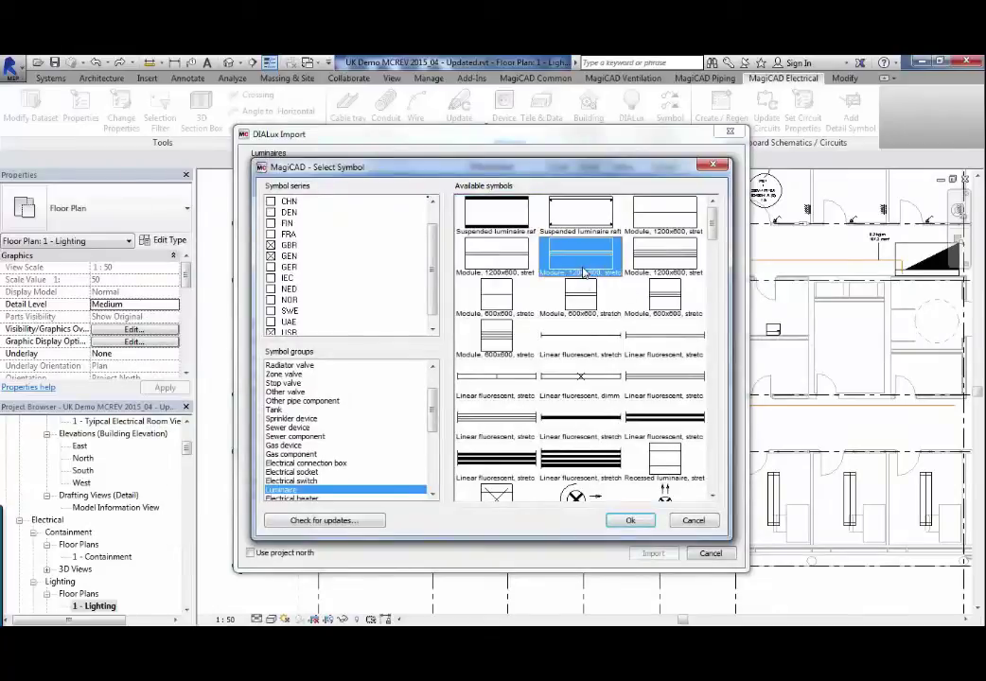
click(625, 521)
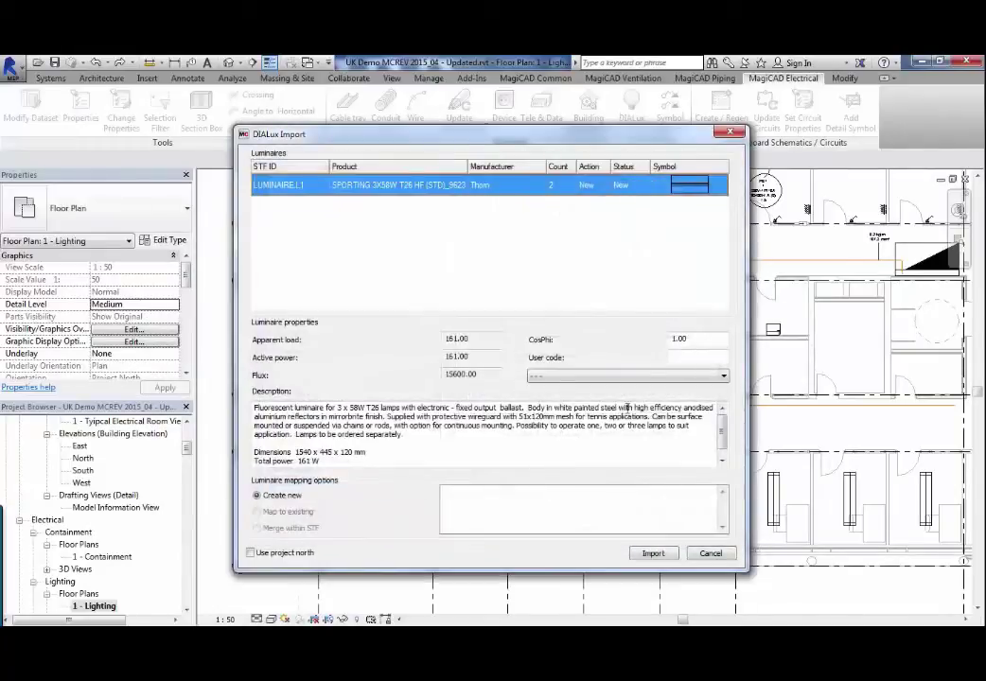
Step: Give the Thorn SPORTING luminaire user code LF-01 and classification E630 - Lighting, general, and import the DIALux luminaires into the model
click(680, 356)
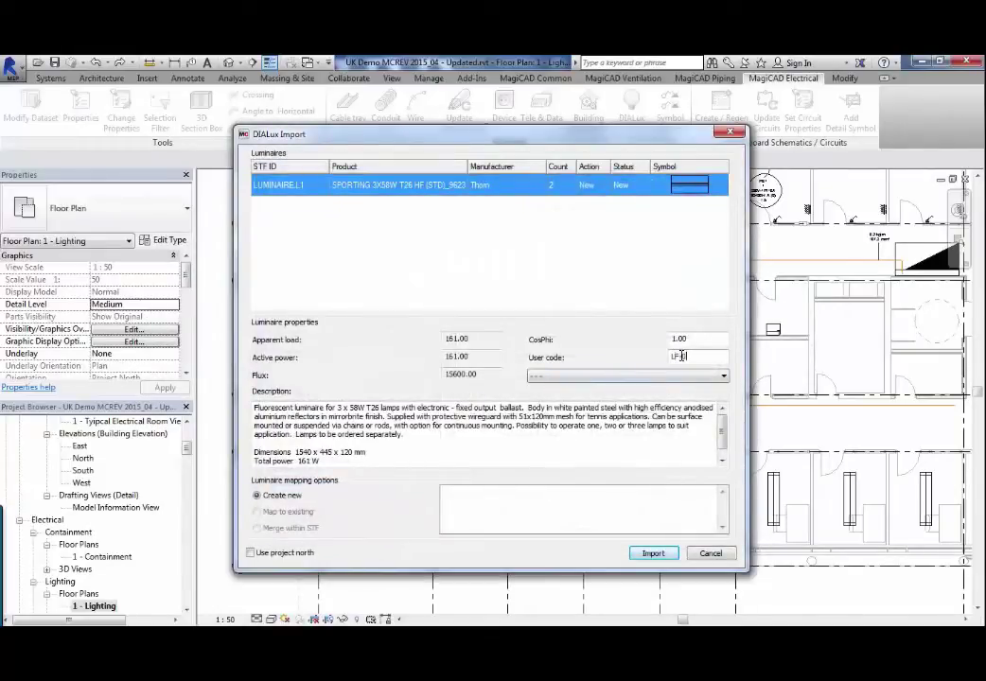
click(644, 376)
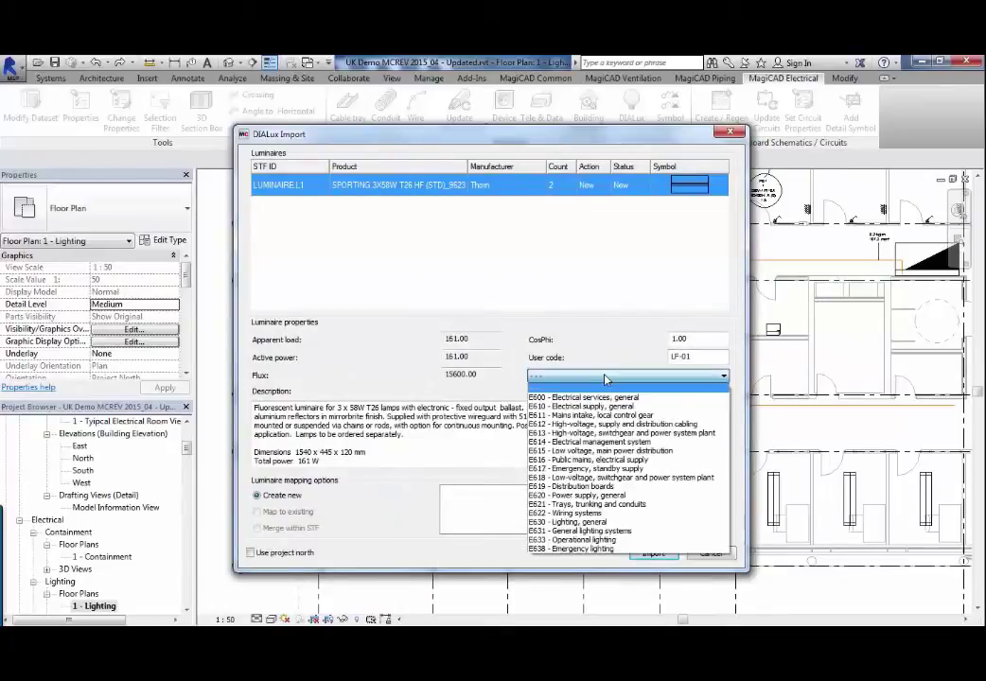
click(591, 522)
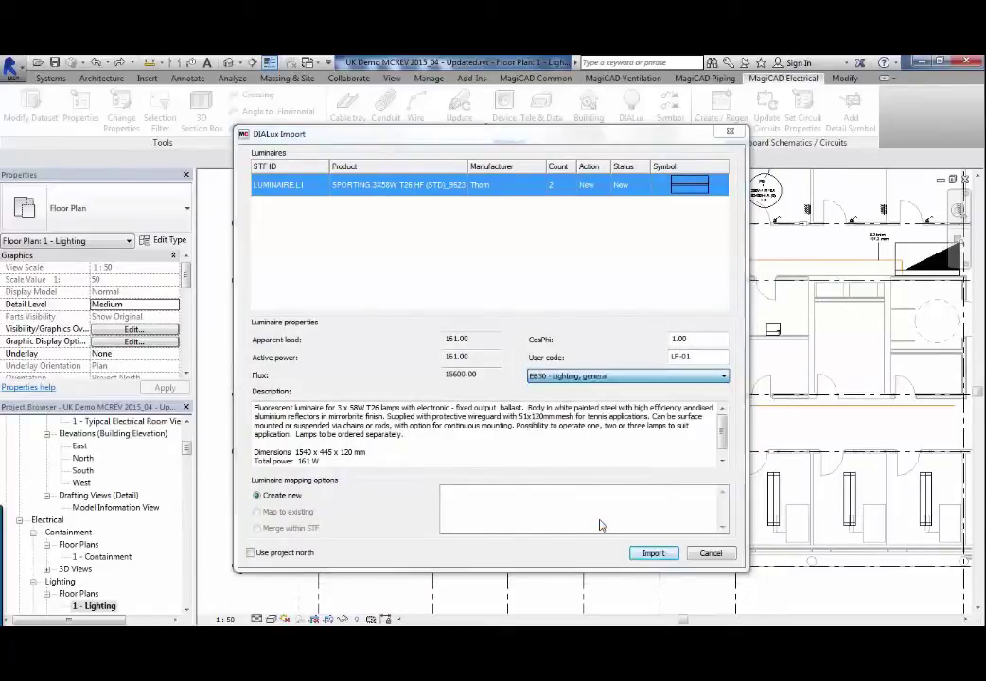
click(511, 380)
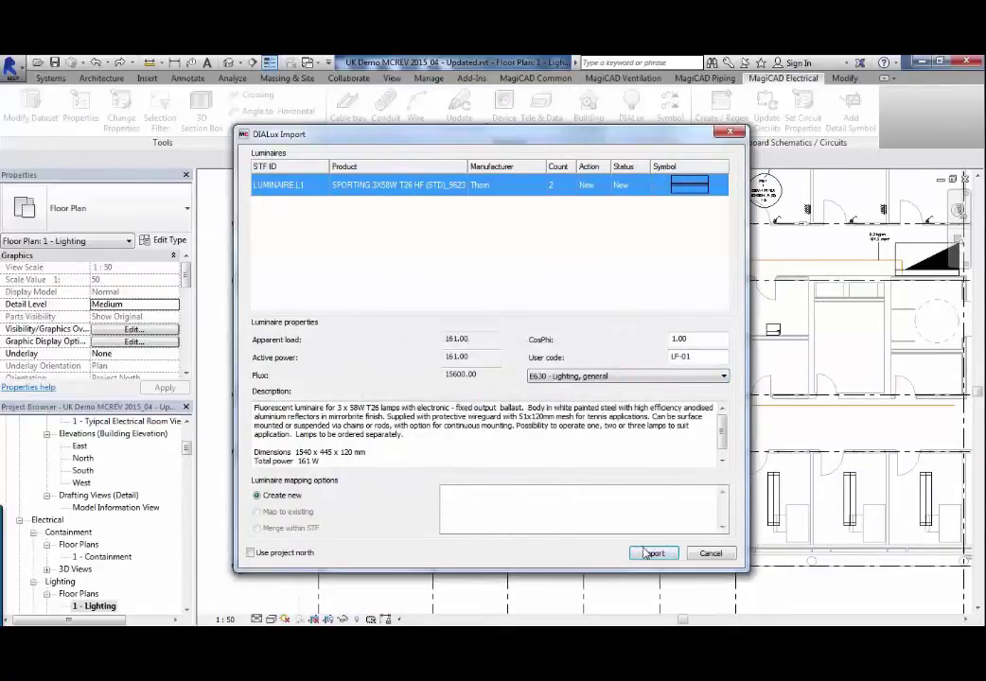
click(653, 554)
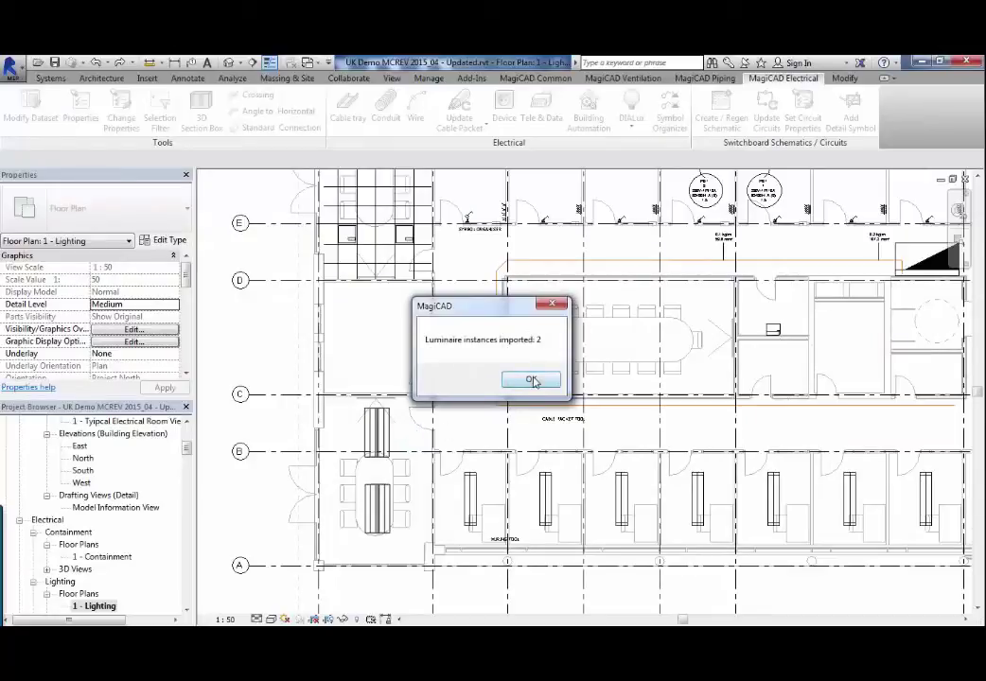
click(533, 381)
Step: Set the 1 - Lighting floor plan to coarse detail and review the imported luminaires in plan and in the 3D lighting view
click(257, 619)
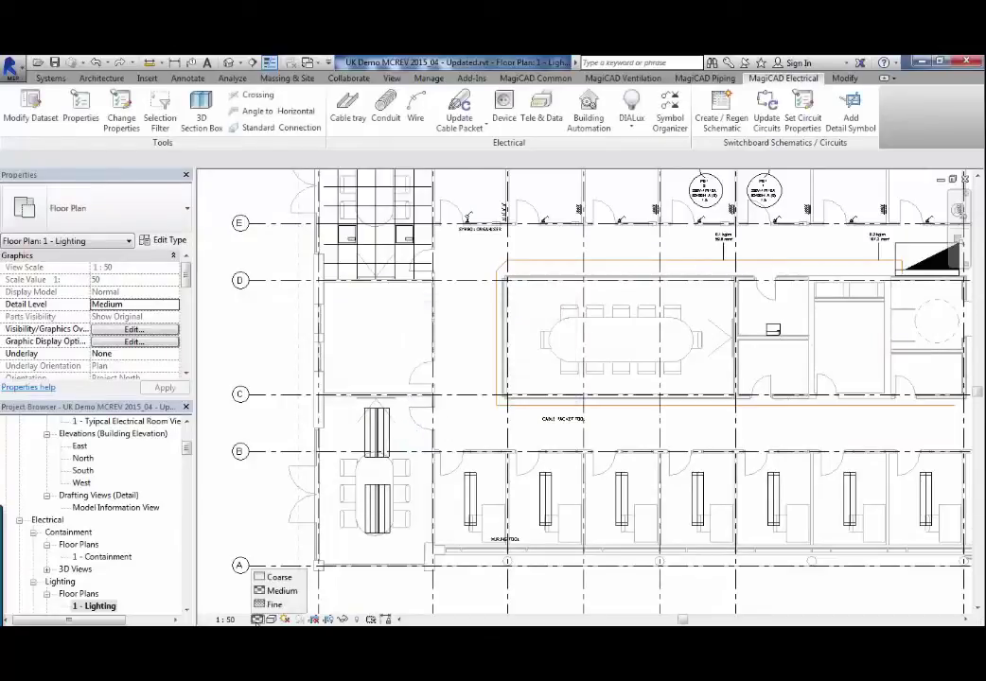
click(268, 578)
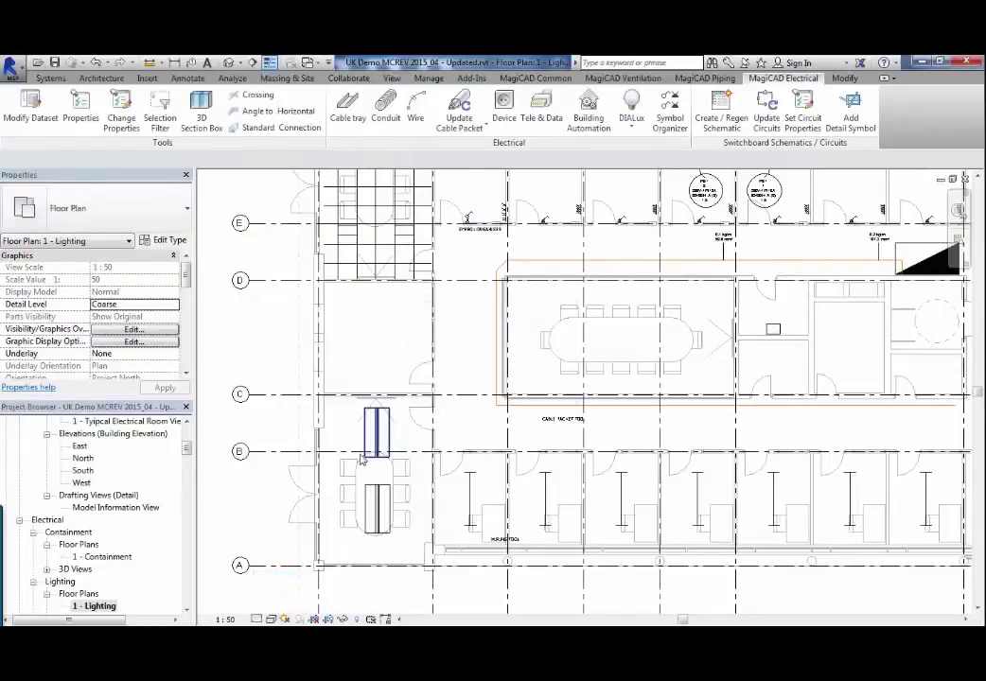
scroll(360, 458, up, 2)
middle_drag(358, 473, 428, 372)
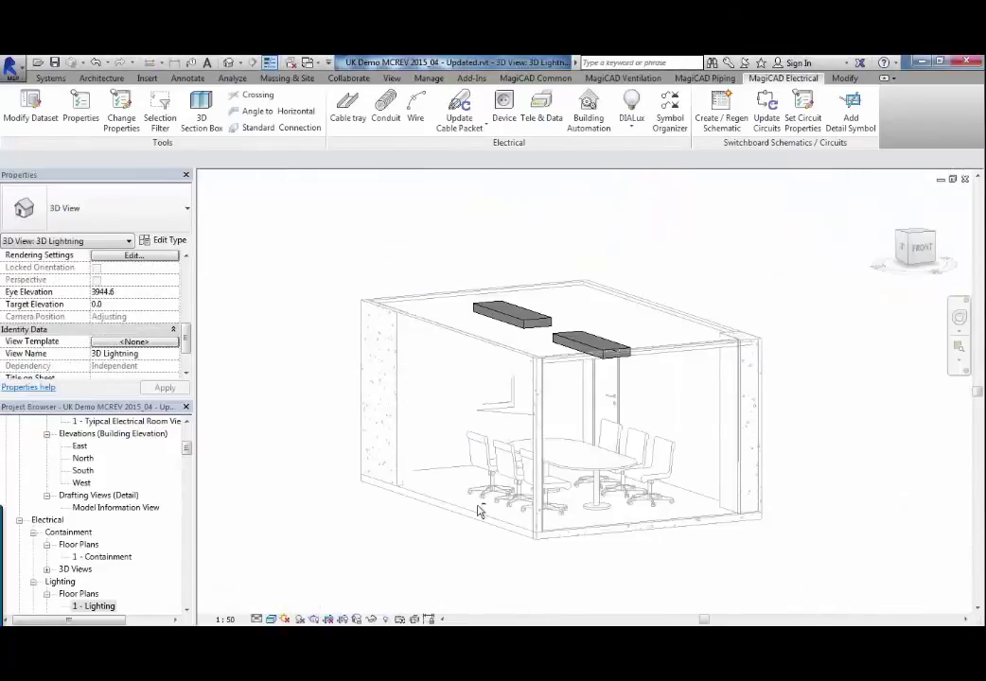
shift+middle_drag(455, 532, 493, 399)
key(ctrl+Tab)
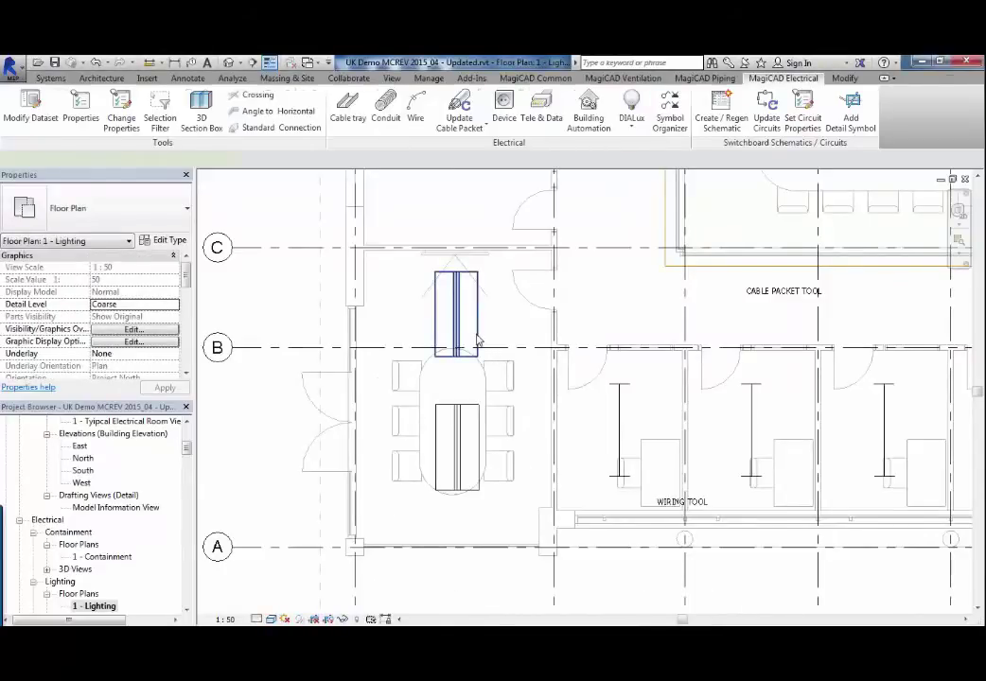
Step: Create a power circuit for the two imported meeting room luminaires and assign it to panel PB1
click(478, 340)
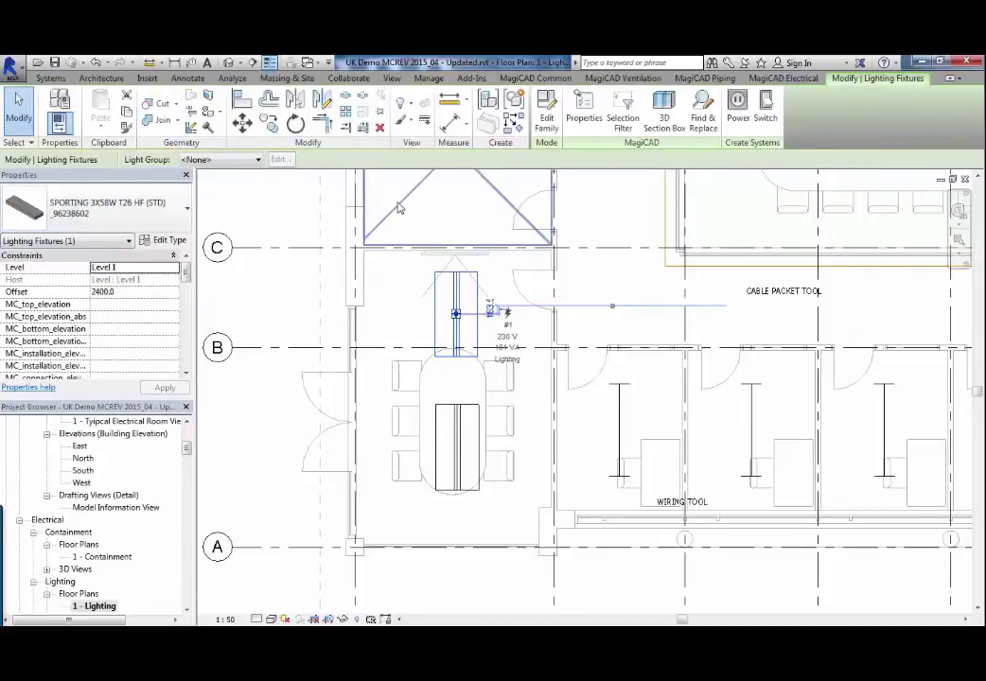
drag(400, 220, 498, 520)
click(811, 106)
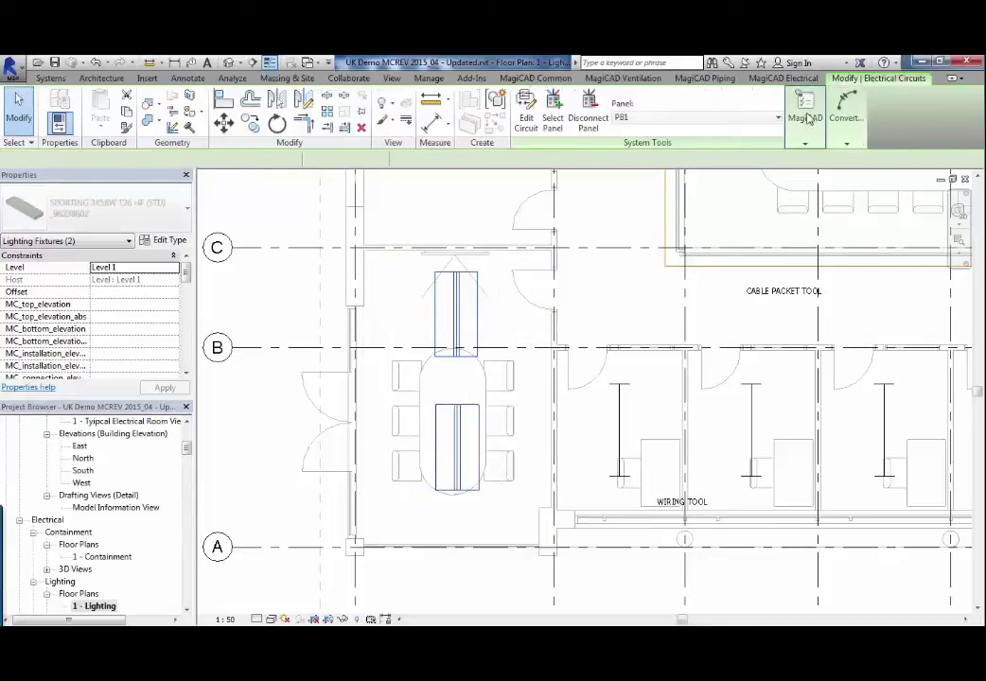
click(805, 113)
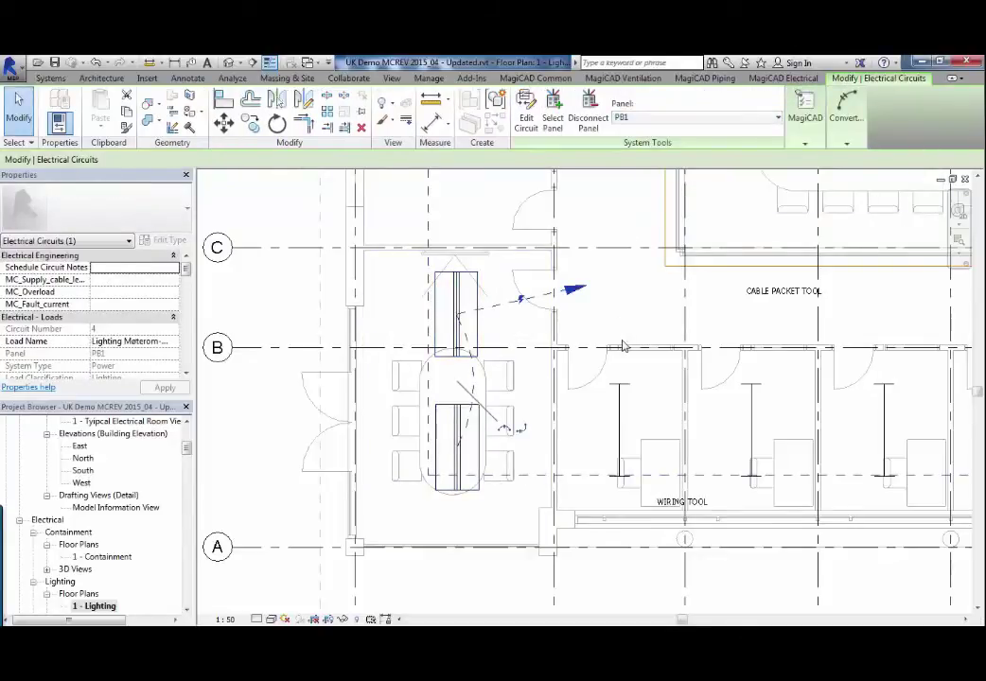
scroll(545, 459, down, 5)
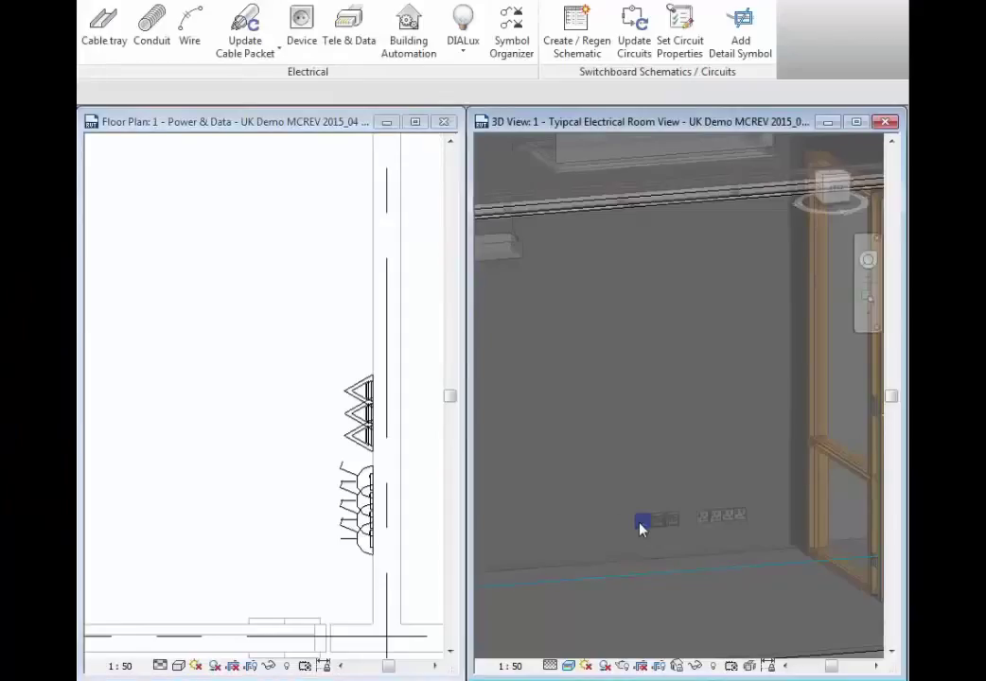
Step: Examine the row of data outlets and sockets on the wall in the 3D electrical room view
click(641, 528)
shift+middle_drag(687, 550, 716, 562)
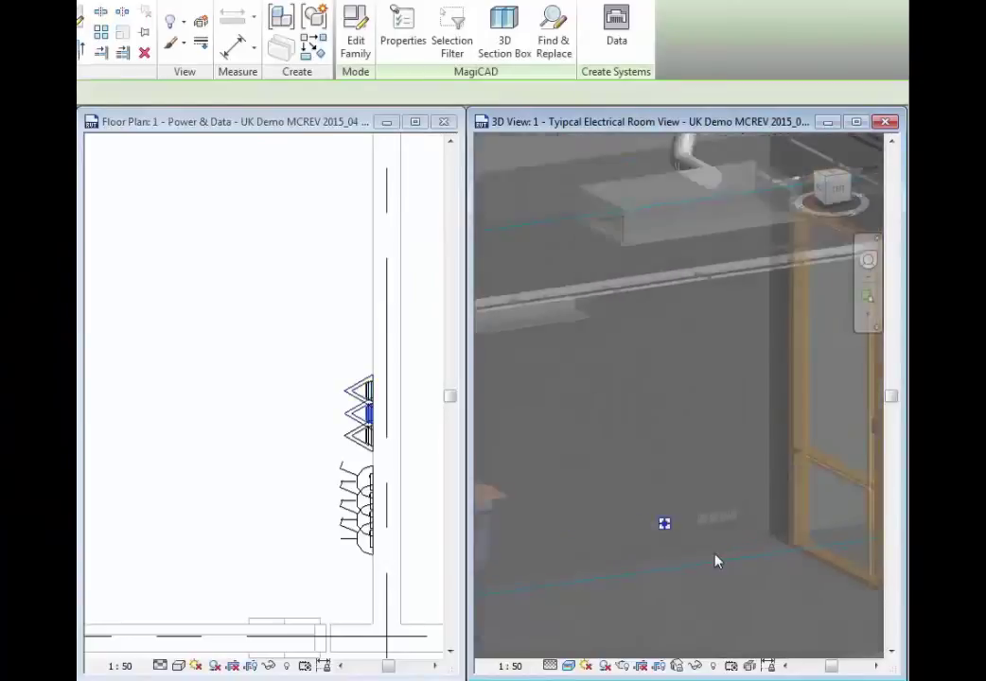
scroll(713, 556, down, 3)
scroll(706, 557, up, 6)
click(658, 509)
key(Escape)
Step: Spread out the three overlapping data outlet symbols in the Power & Data plan with Symbol Organizer, left-aligned from a point on the wall
click(298, 124)
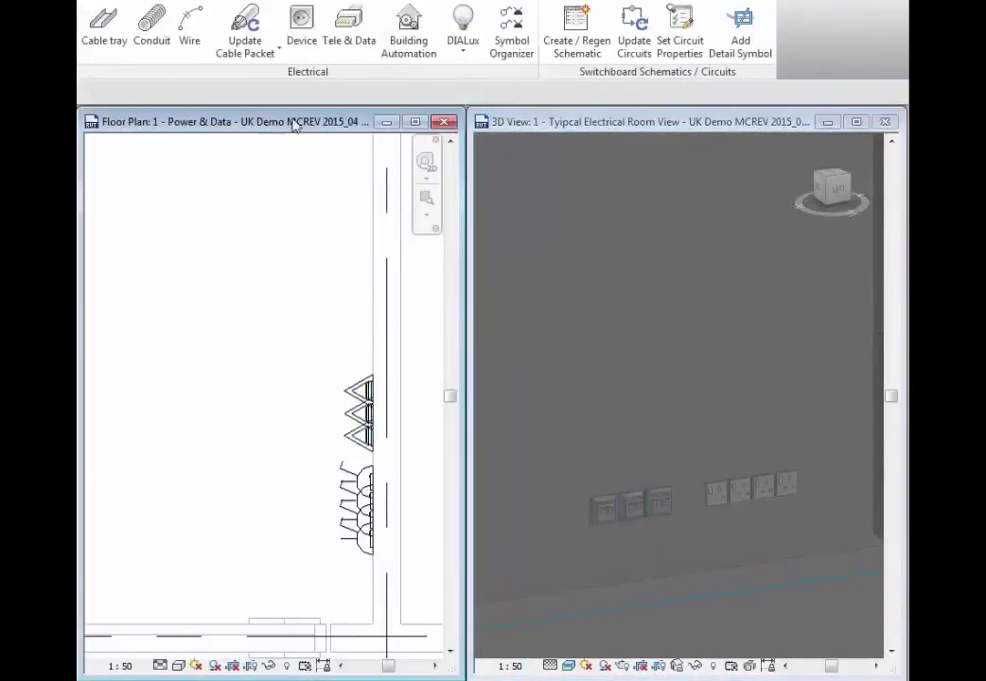
click(511, 38)
drag(305, 329, 410, 471)
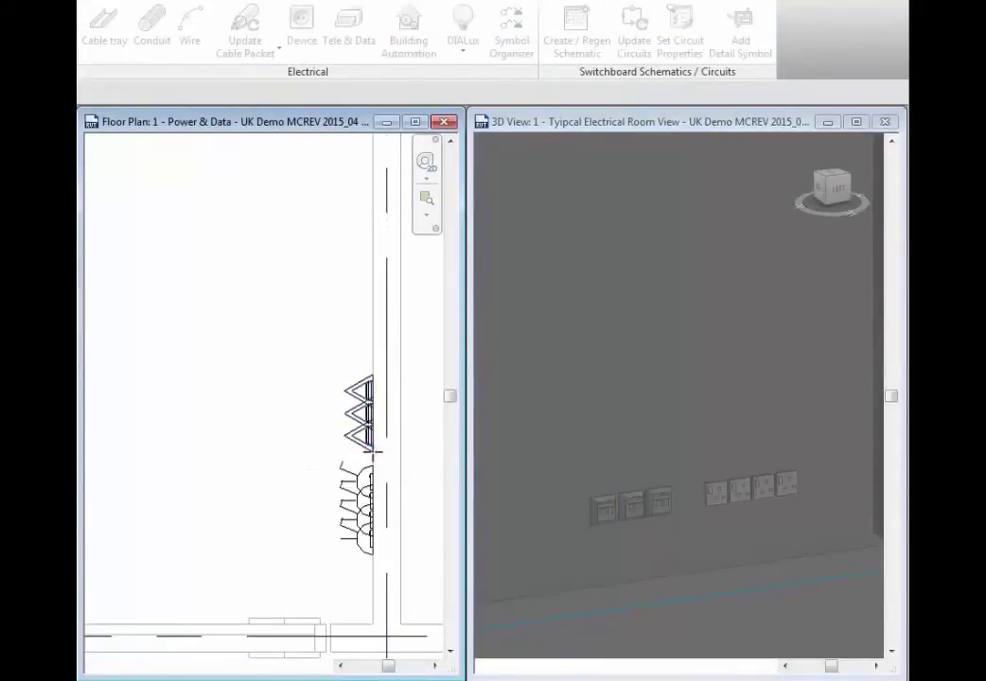
click(372, 453)
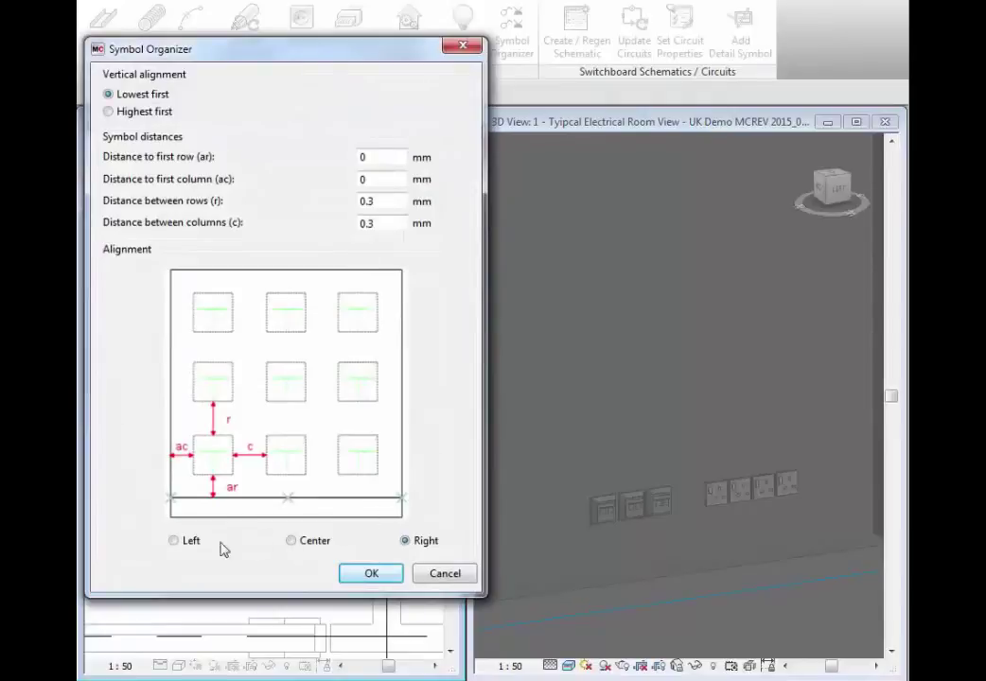
click(190, 542)
click(368, 574)
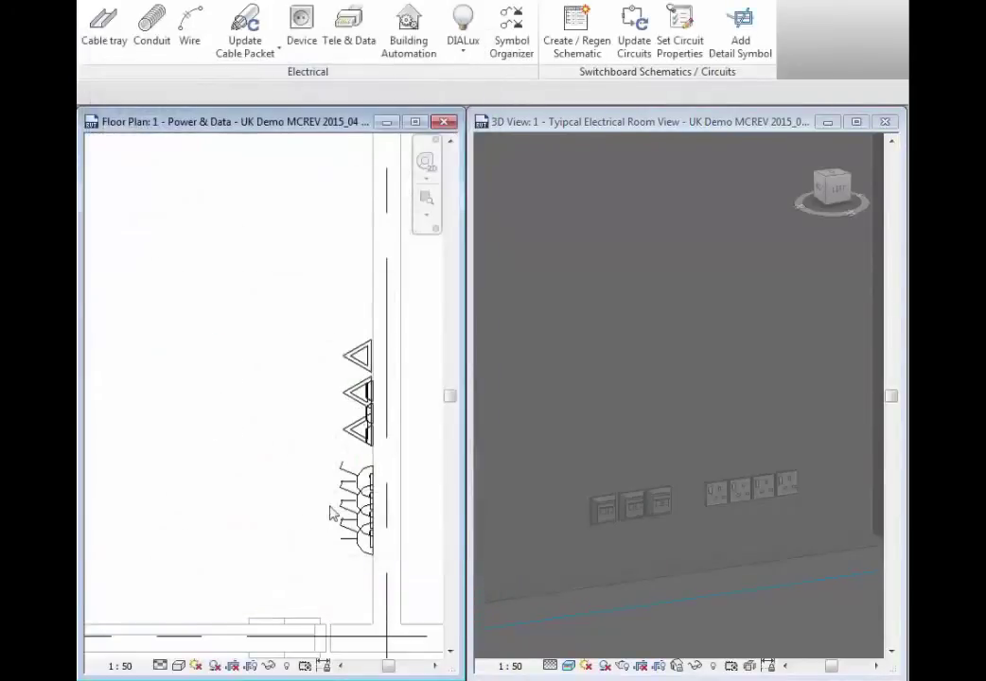
Step: Spread out the four socket symbols below the data outlets with left-aligned Symbol Organizer settings, and set the Power & Data plan to coarse detail
click(511, 33)
drag(282, 437, 388, 573)
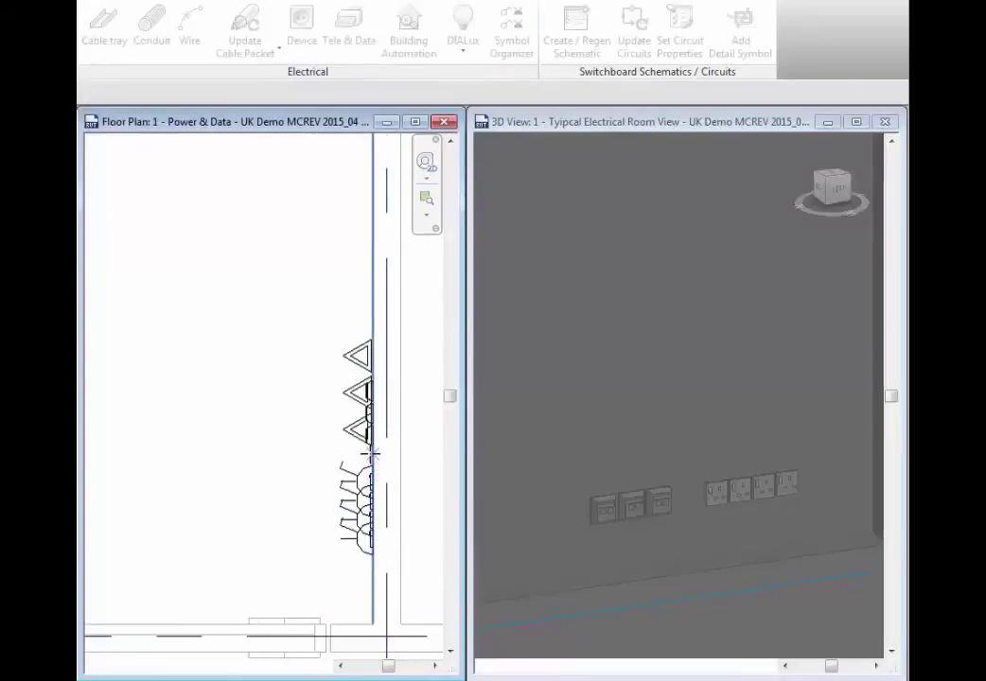
click(372, 455)
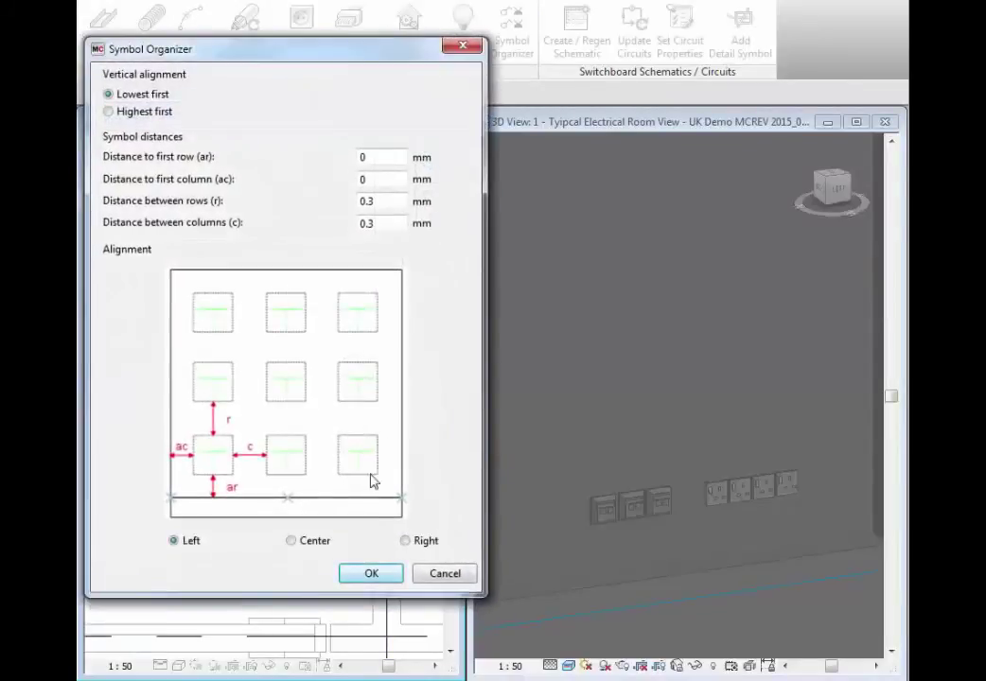
click(368, 573)
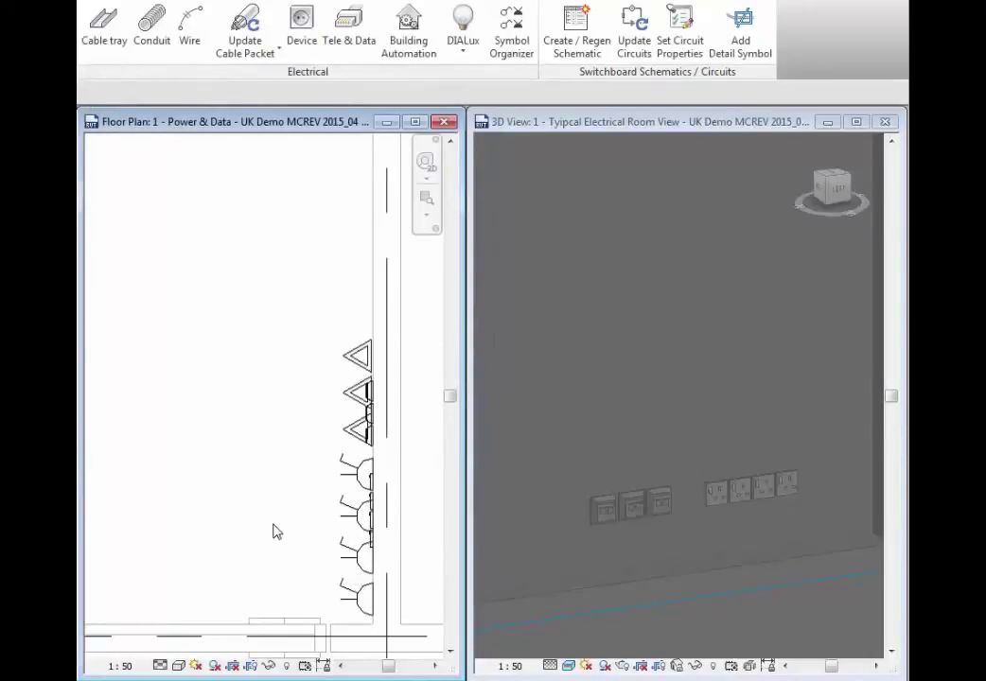
click(159, 667)
click(183, 615)
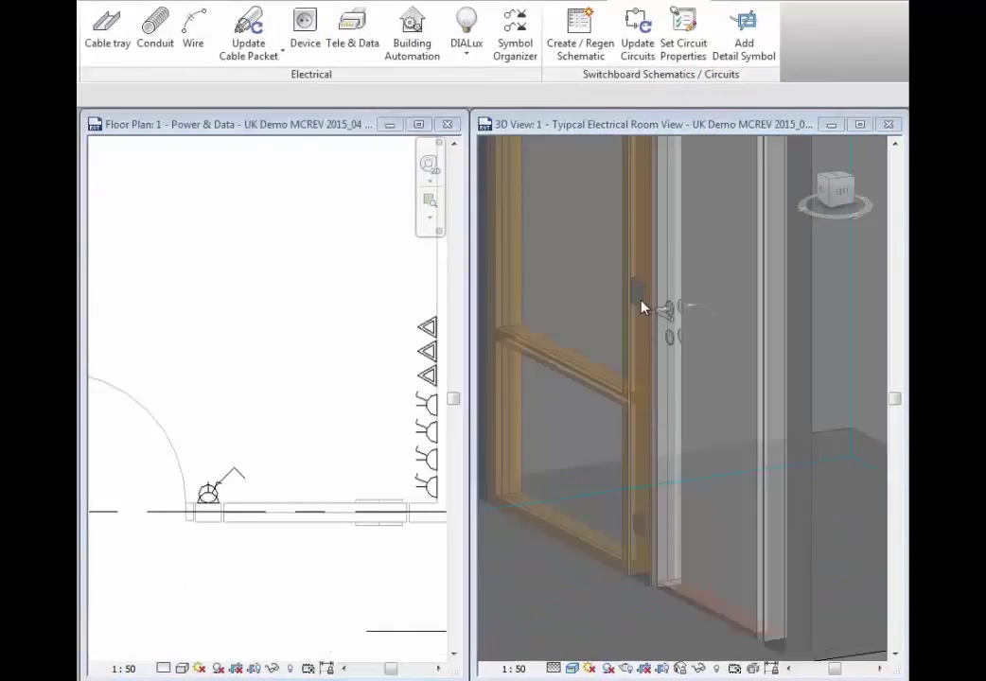
Step: Examine the upper and lower devices mounted beside the door in 3D and their overlapping symbols in the plan
click(641, 308)
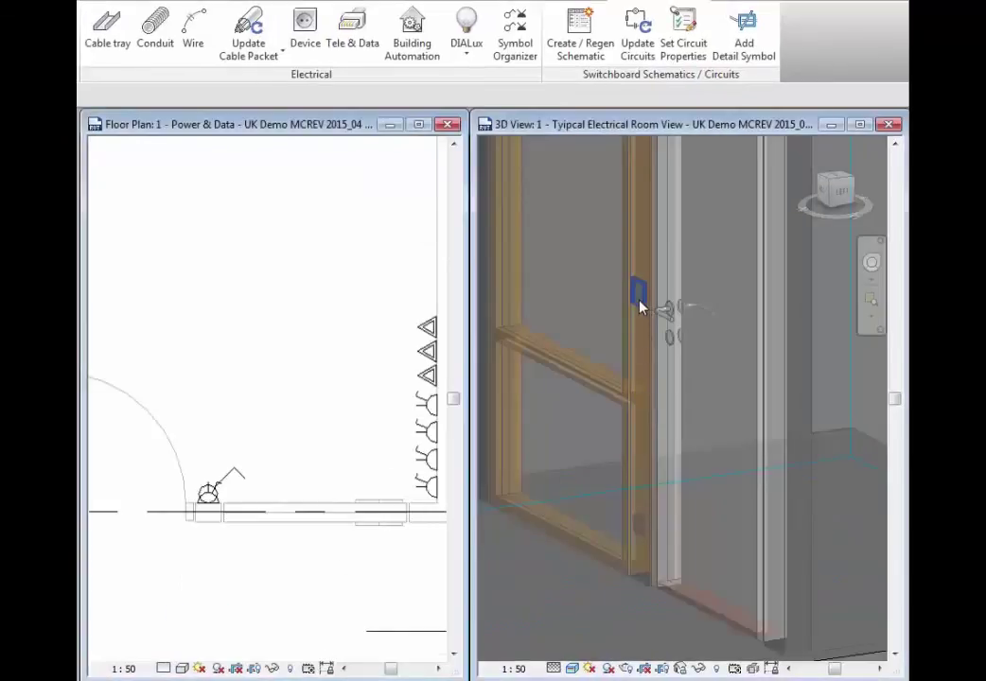
click(640, 304)
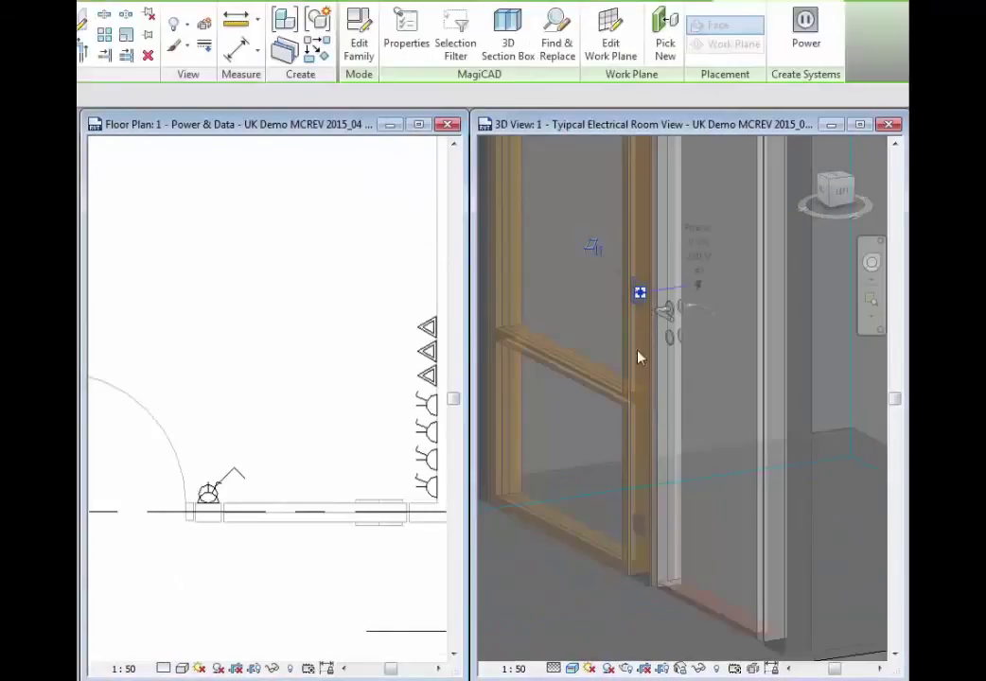
click(638, 530)
middle_drag(591, 354, 617, 370)
scroll(618, 372, down, 2)
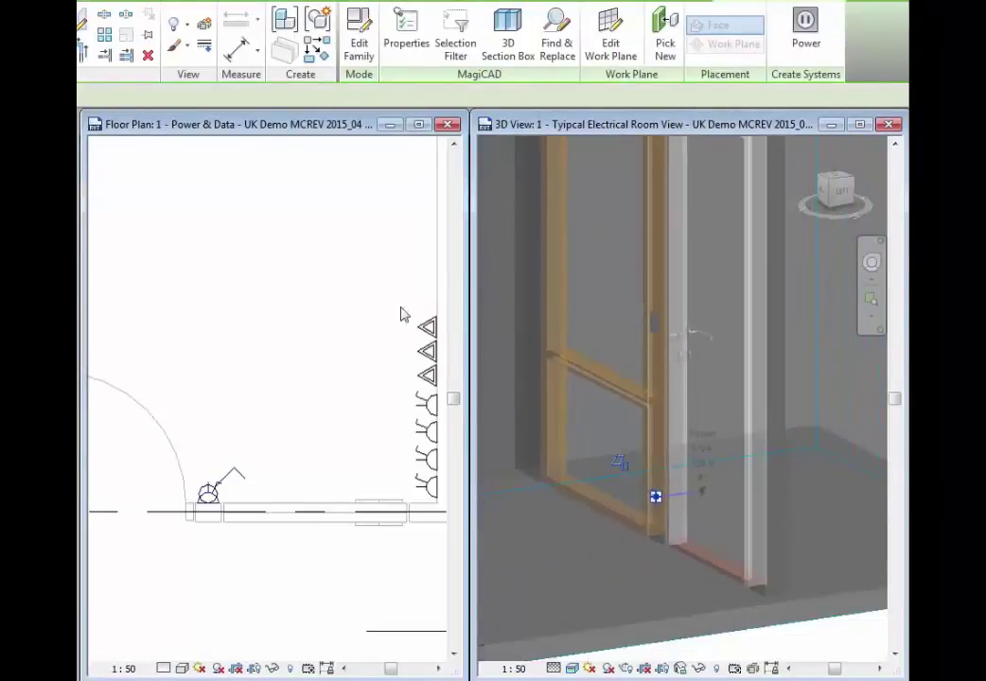
click(329, 297)
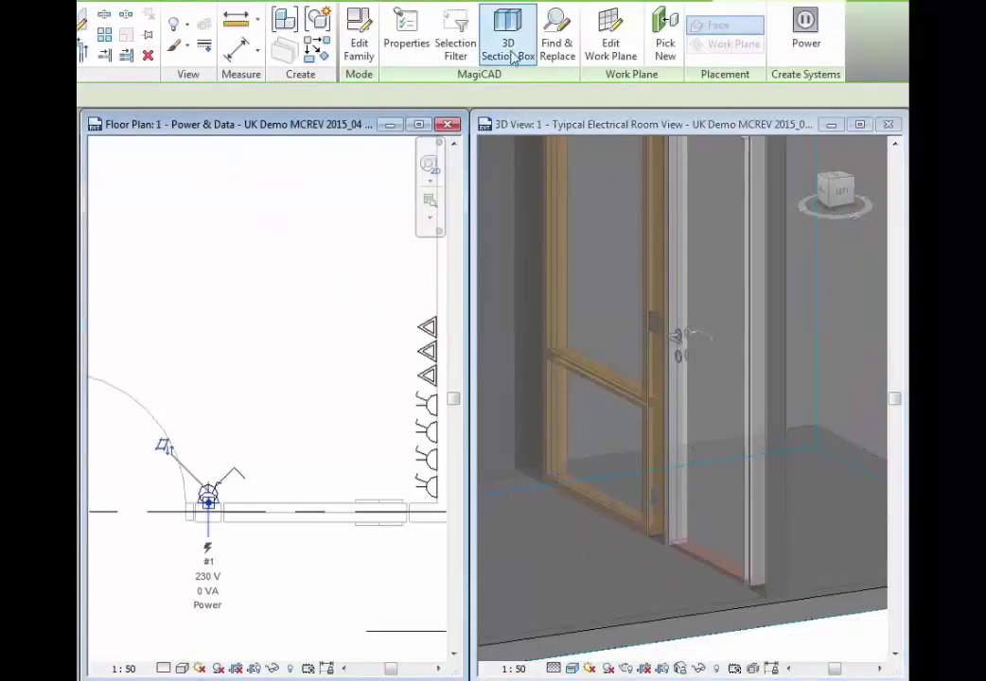
key(Escape)
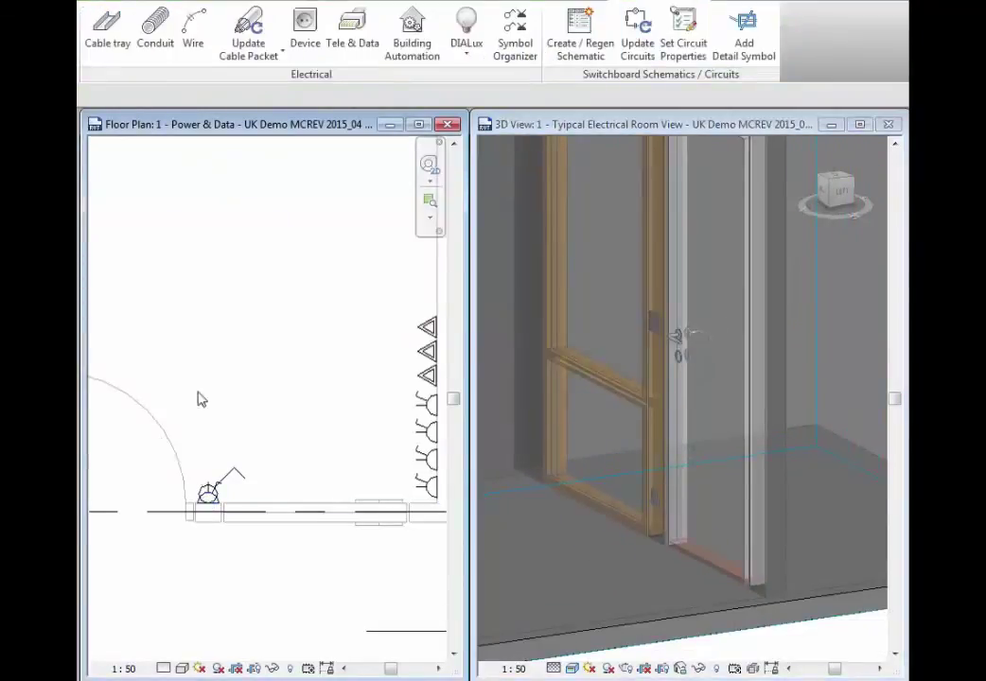
Step: Open the Symbol Organizer settings for the overlapping device symbols beside the door, using a reference point on the wall
click(500, 63)
drag(172, 374, 275, 546)
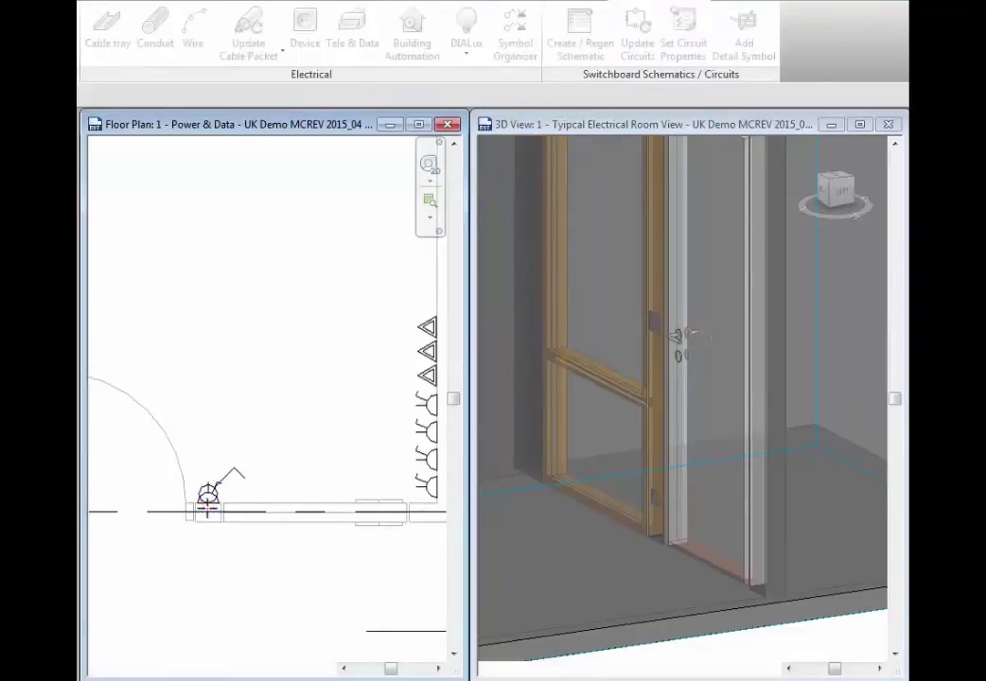
click(207, 510)
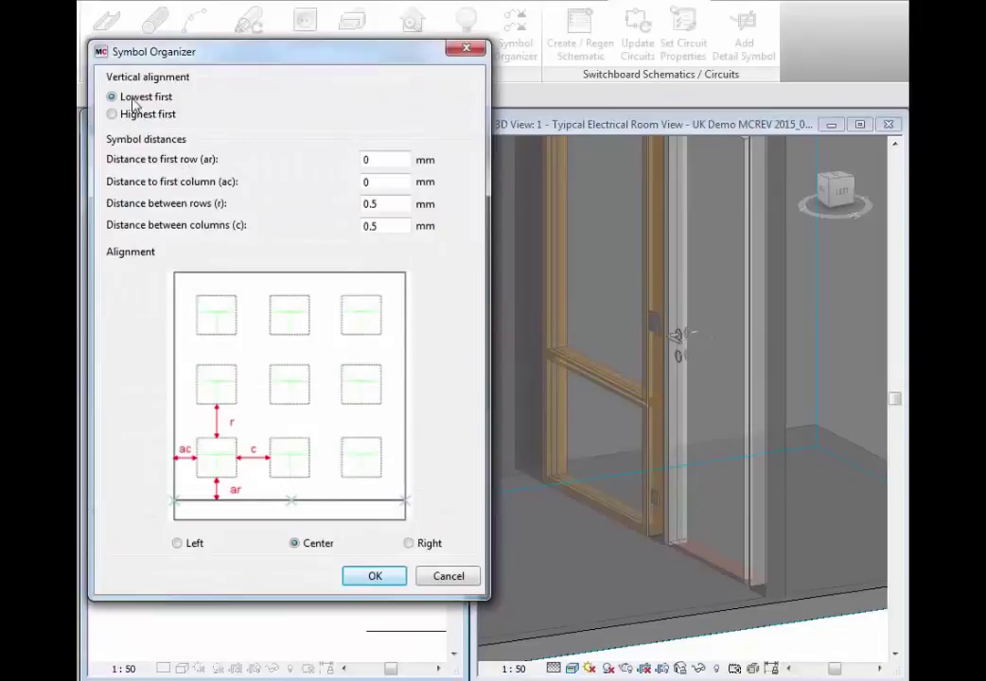